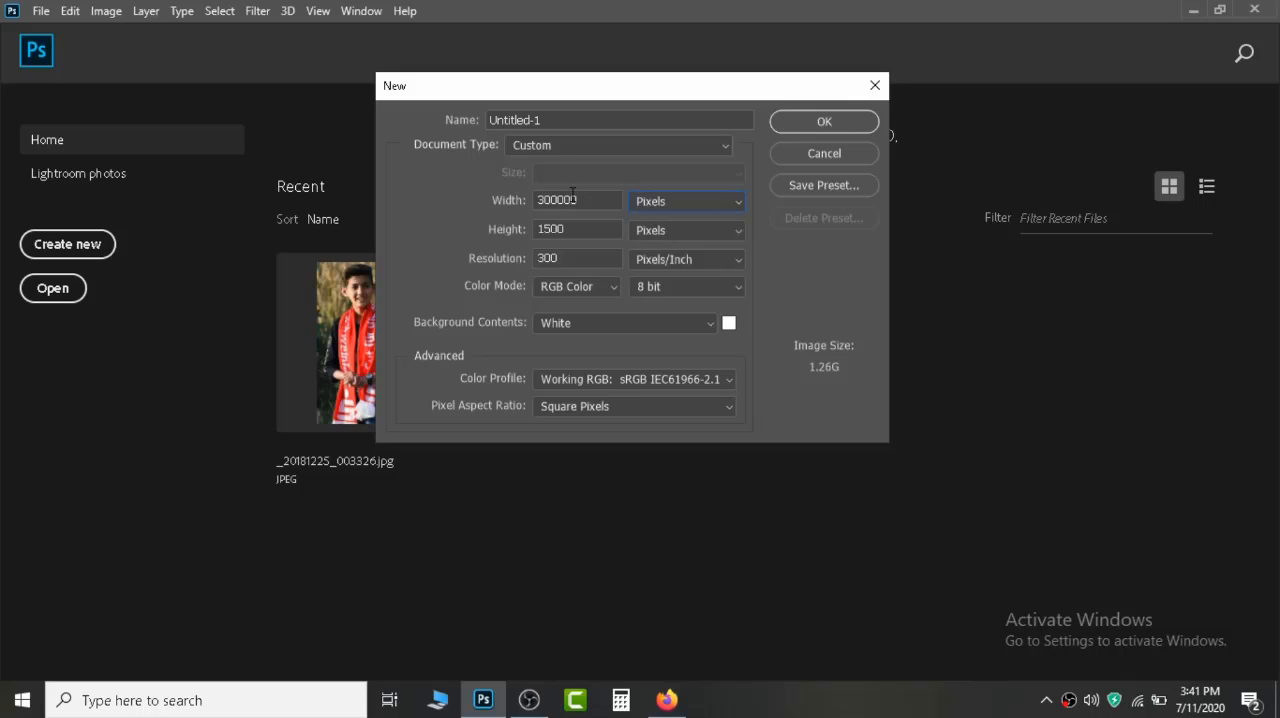
Create a new document 7000 px wide and 4500 px high at 300 pixels/inch.
double_click(585, 197)
text(700)
drag(583, 203, 508, 220)
double_click(558, 228)
text(4500)
click(812, 123)
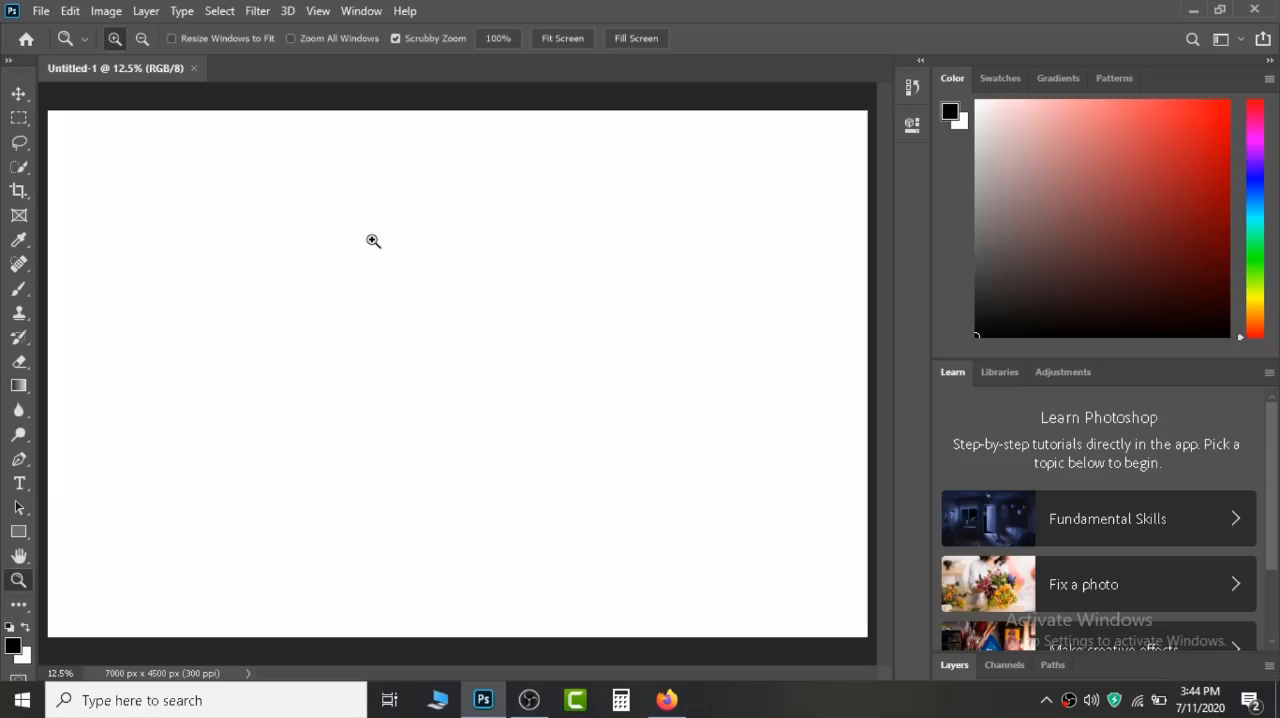
Place the _VRS6727 photo in the document and move it flush with the canvas's left edge.
right_click(406, 266)
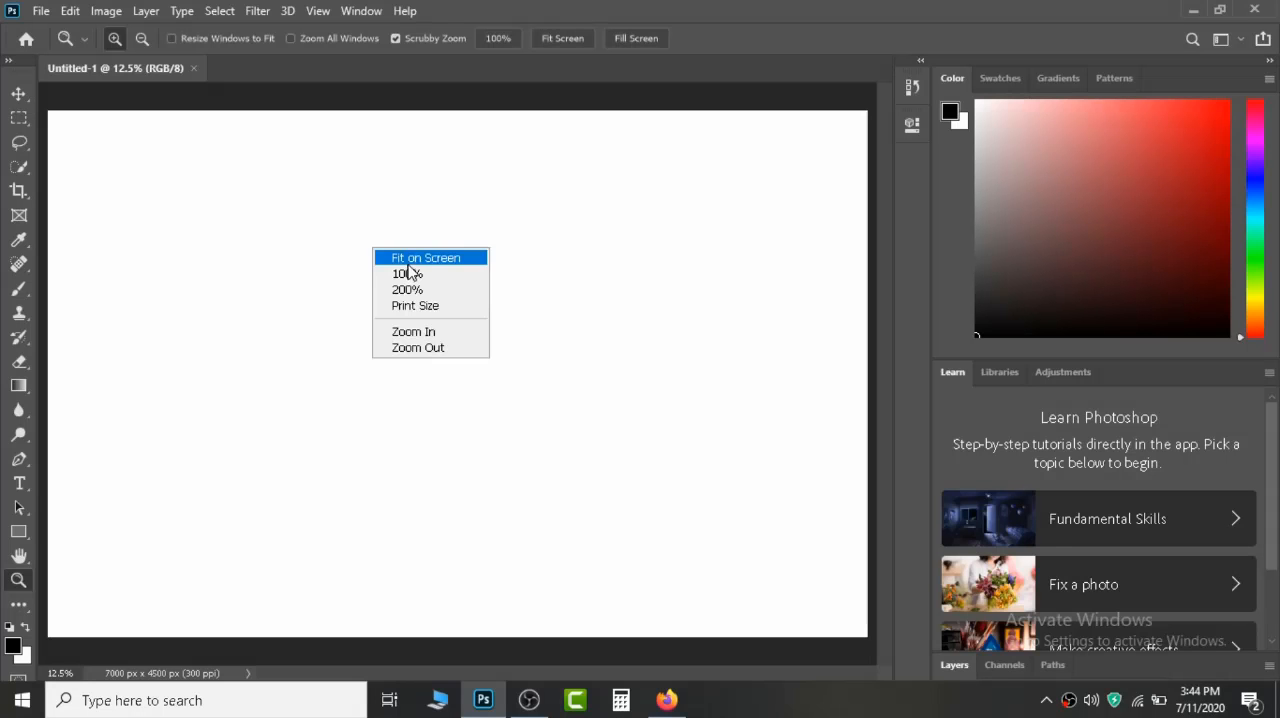
click(412, 255)
drag(422, 347, 390, 332)
click(40, 11)
click(140, 386)
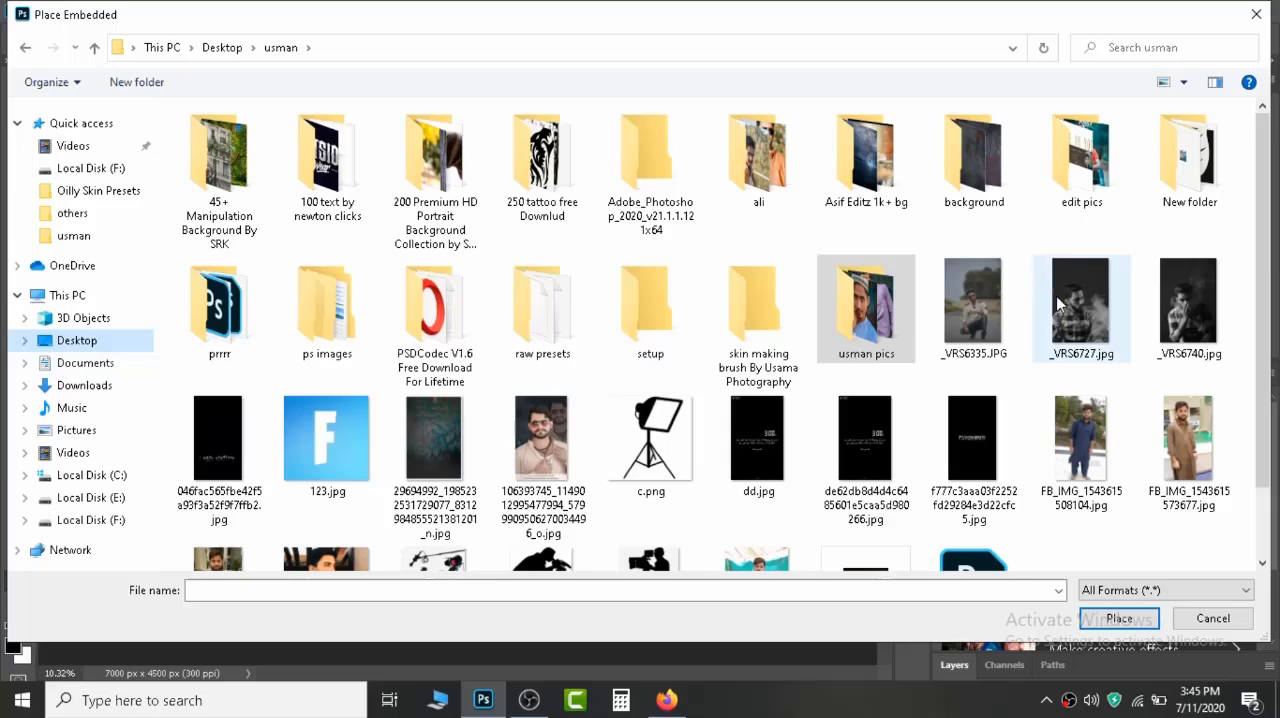
double_click(1078, 302)
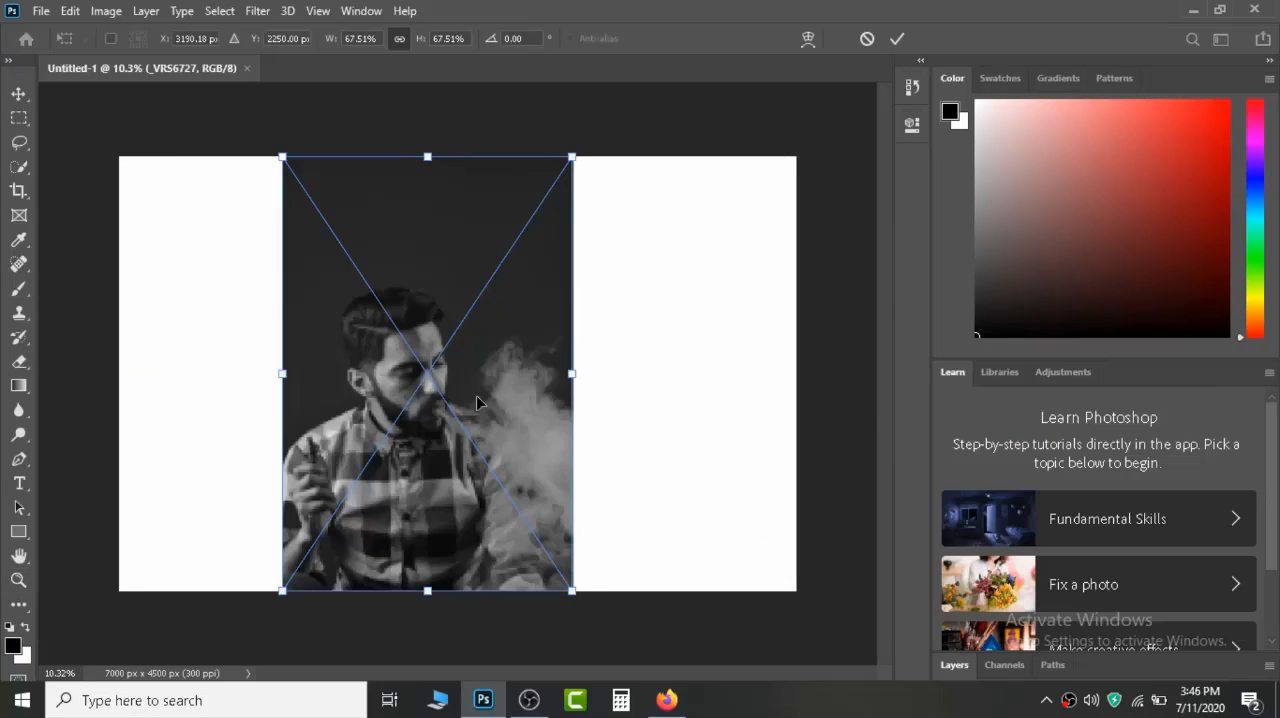
drag(476, 400, 314, 402)
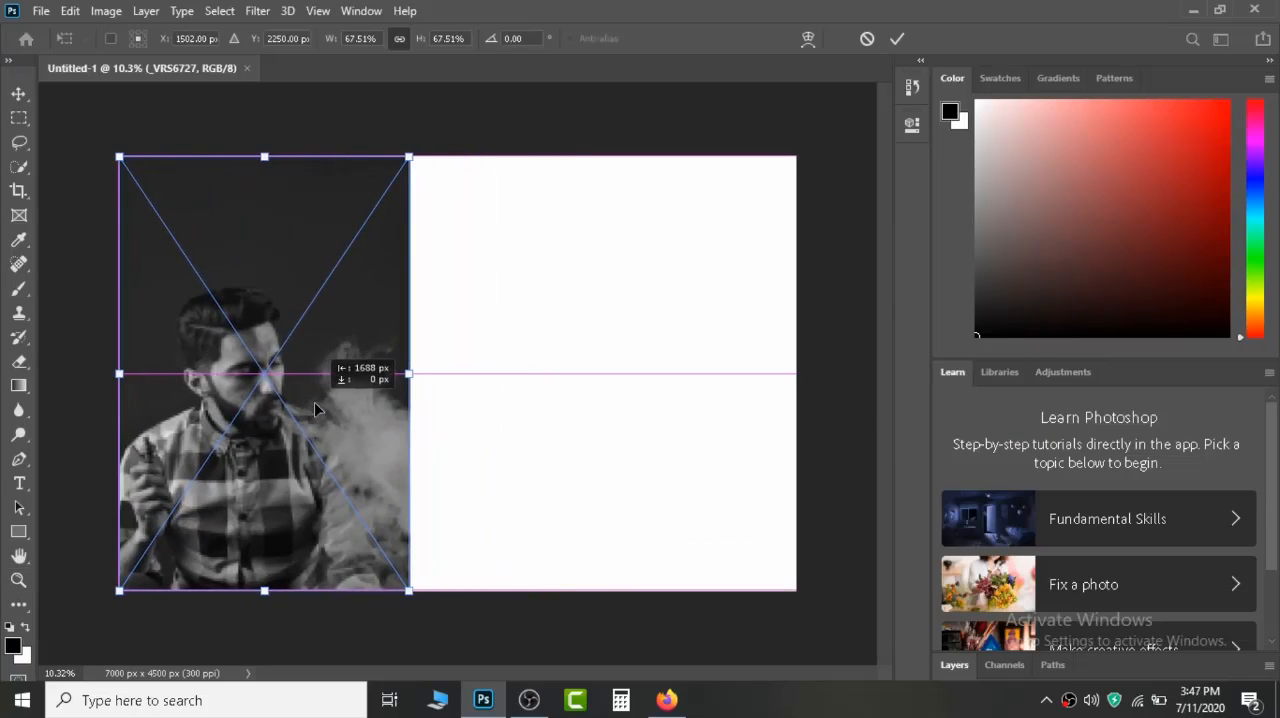
Enlarge the placed _VRS6727 photo to about 103%, shift it up over the left part of the canvas, and apply the transform.
drag(408, 590, 511, 705)
drag(275, 470, 245, 328)
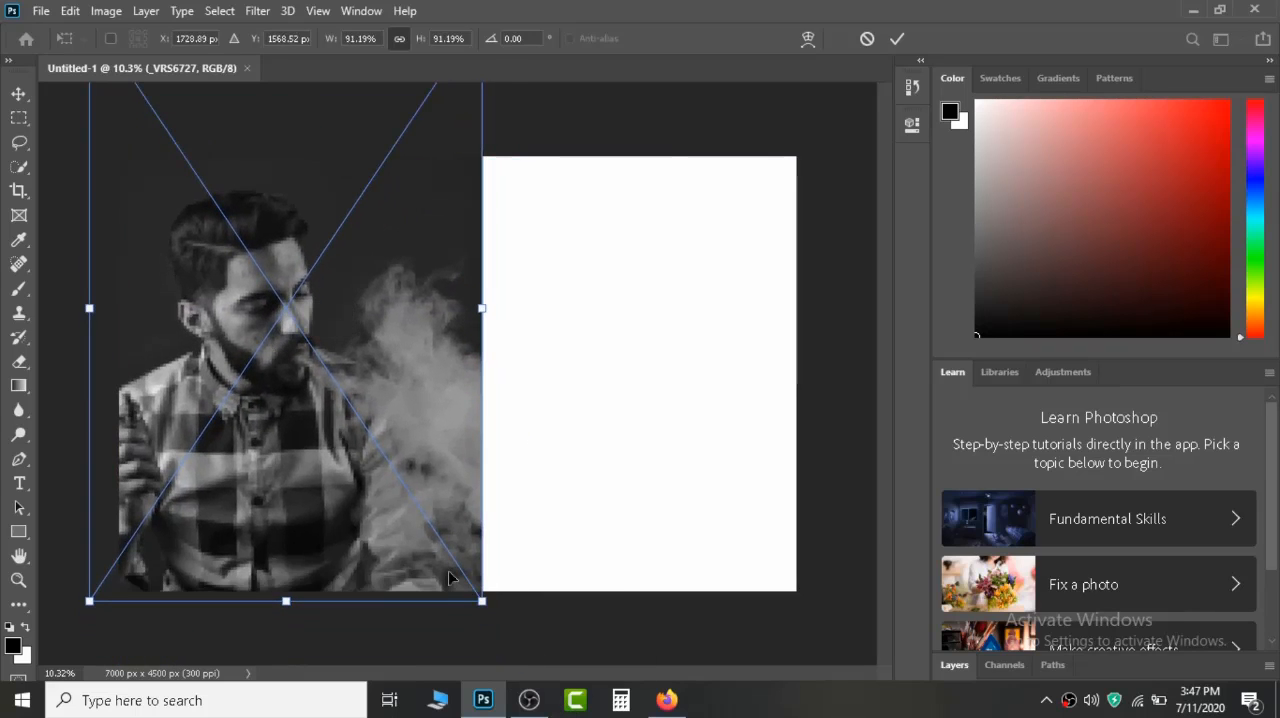
drag(478, 601, 535, 686)
drag(350, 532, 350, 486)
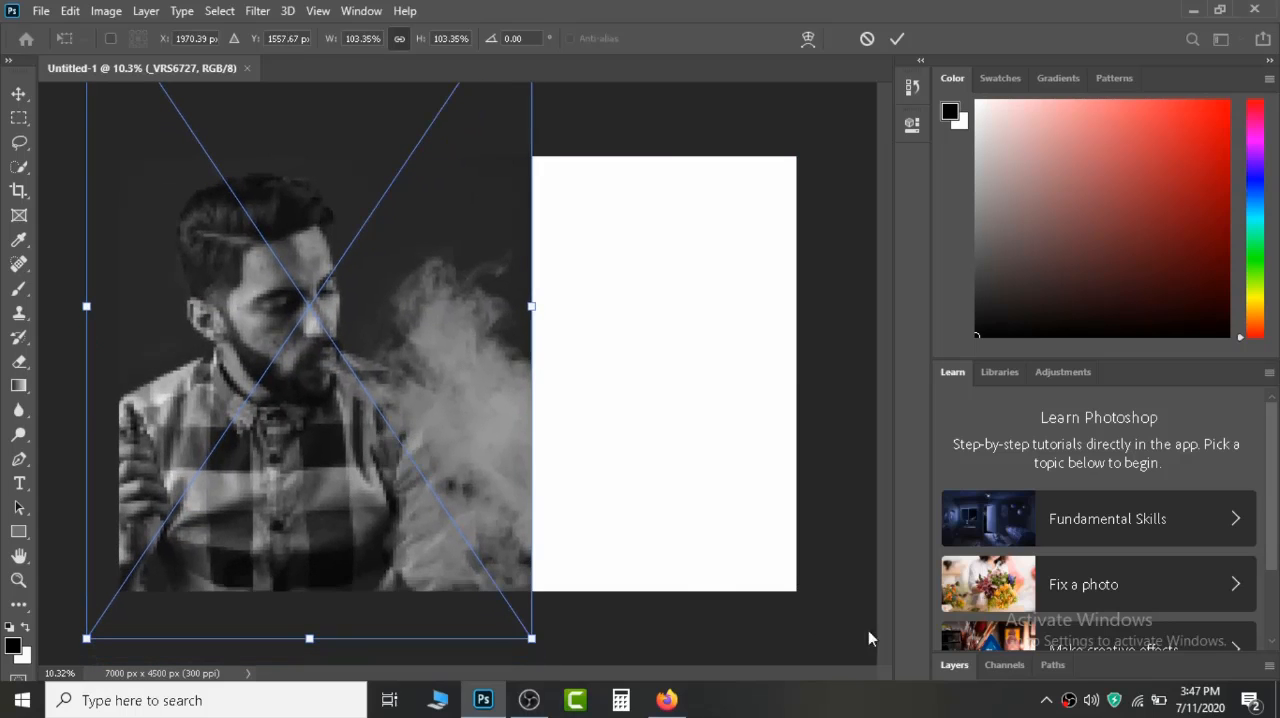
click(978, 664)
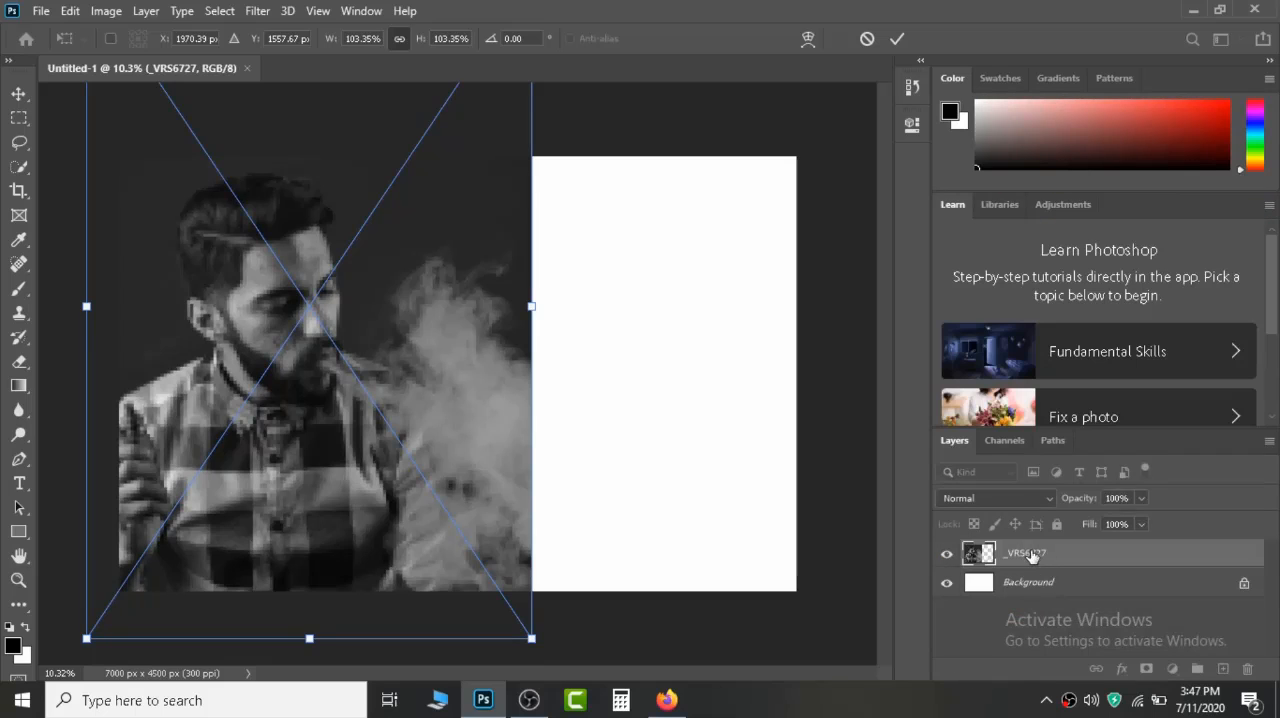
key(Return)
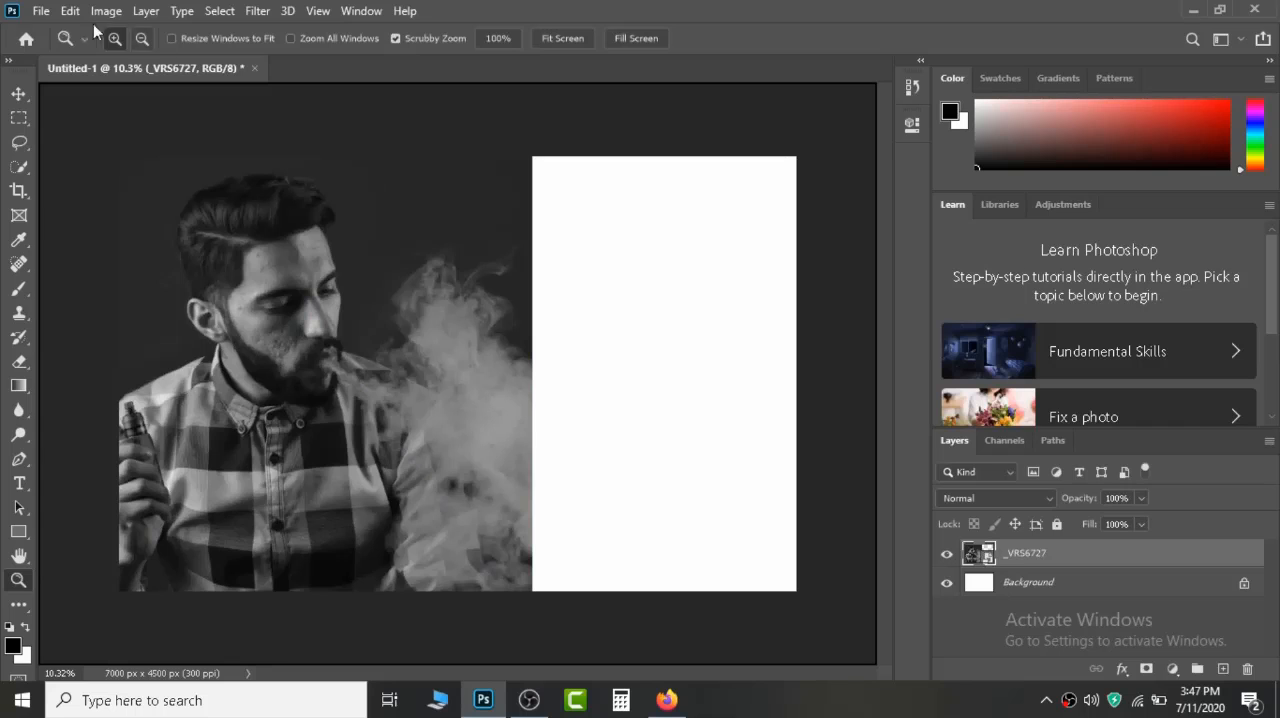
Place the _VRS6740 photo in the document and move it to the right side of the canvas.
click(40, 10)
click(136, 383)
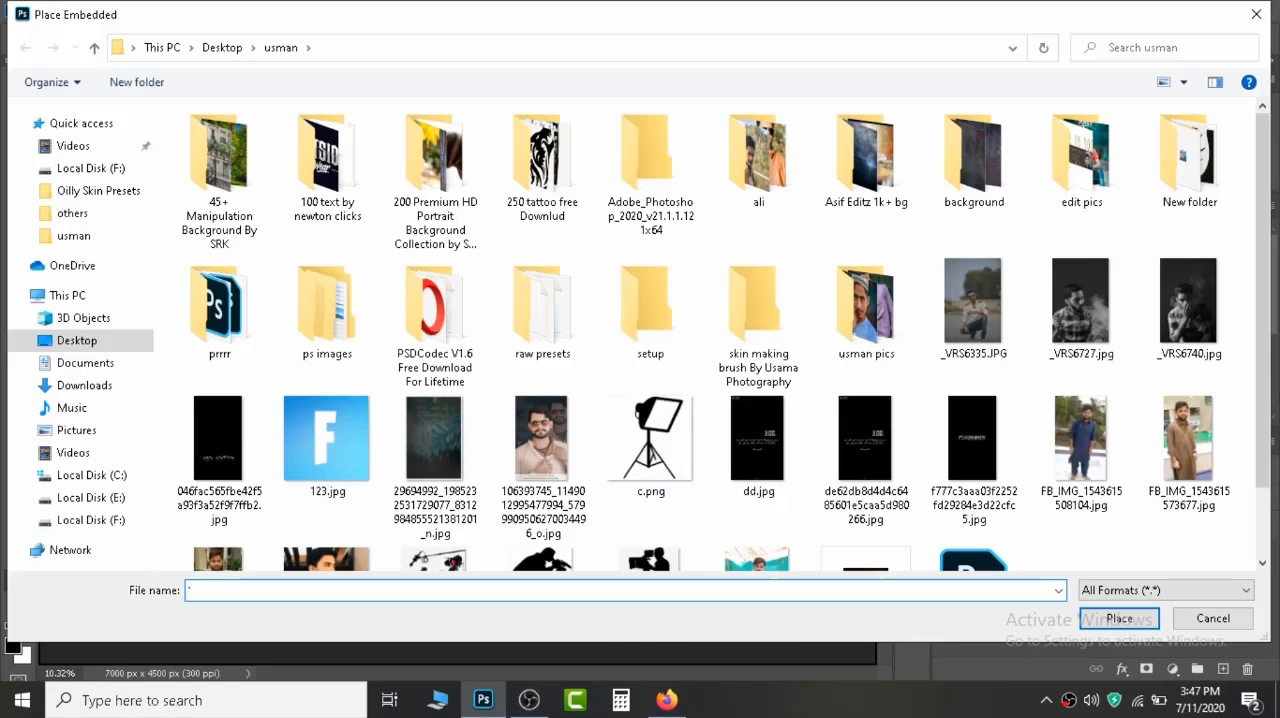
double_click(1176, 285)
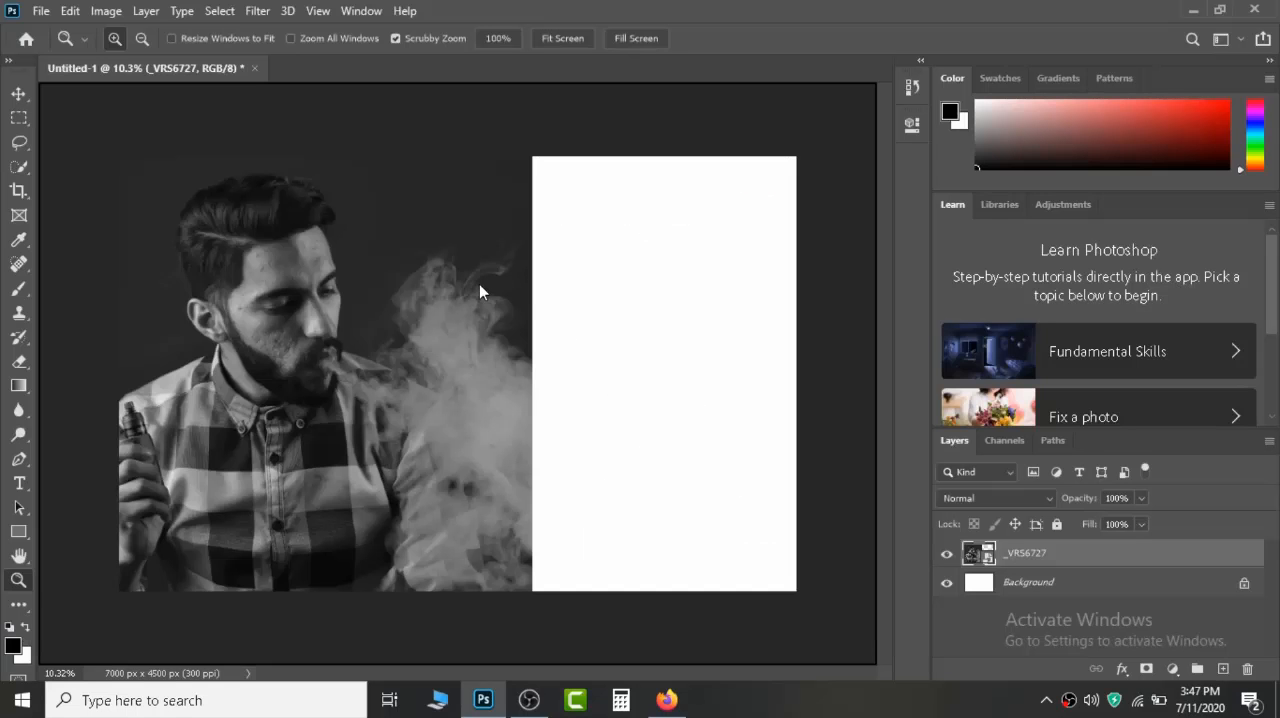
drag(479, 284, 670, 293)
Enlarge _VRS6740 to about 101% and reposition it so it covers the right part of the canvas.
drag(505, 590, 413, 662)
drag(490, 568, 512, 375)
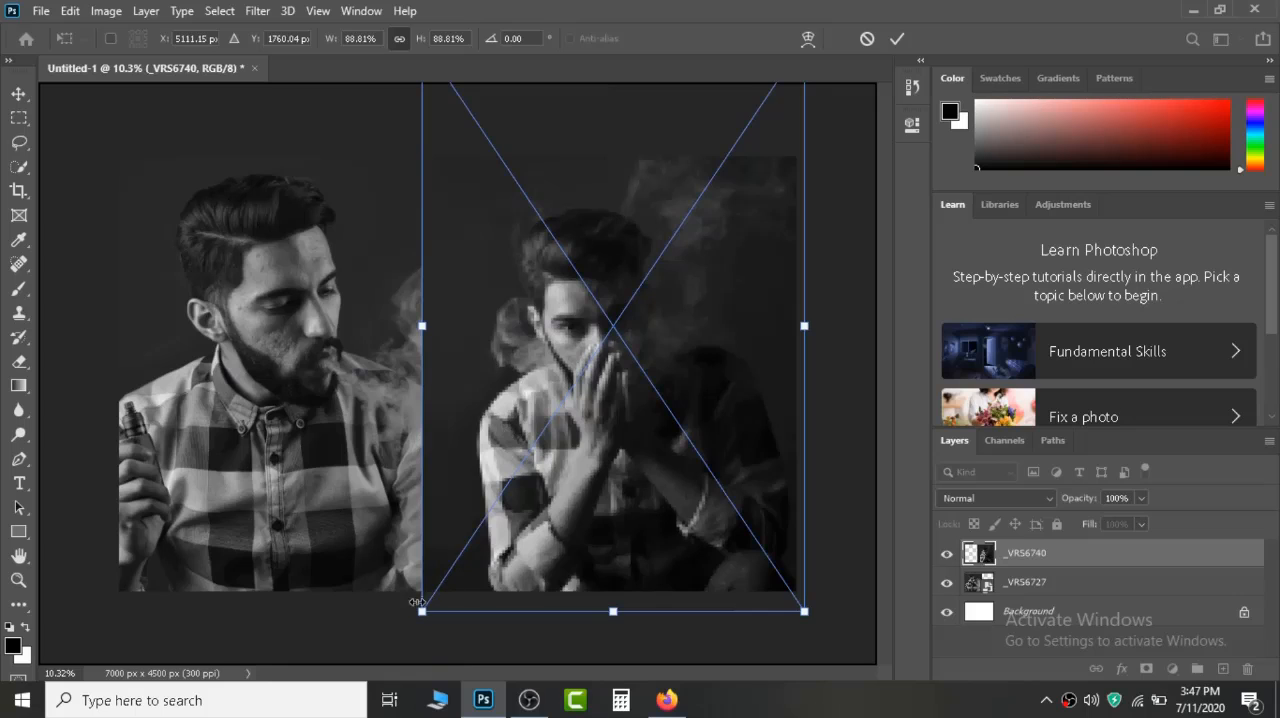
drag(414, 606, 405, 632)
drag(466, 543, 466, 496)
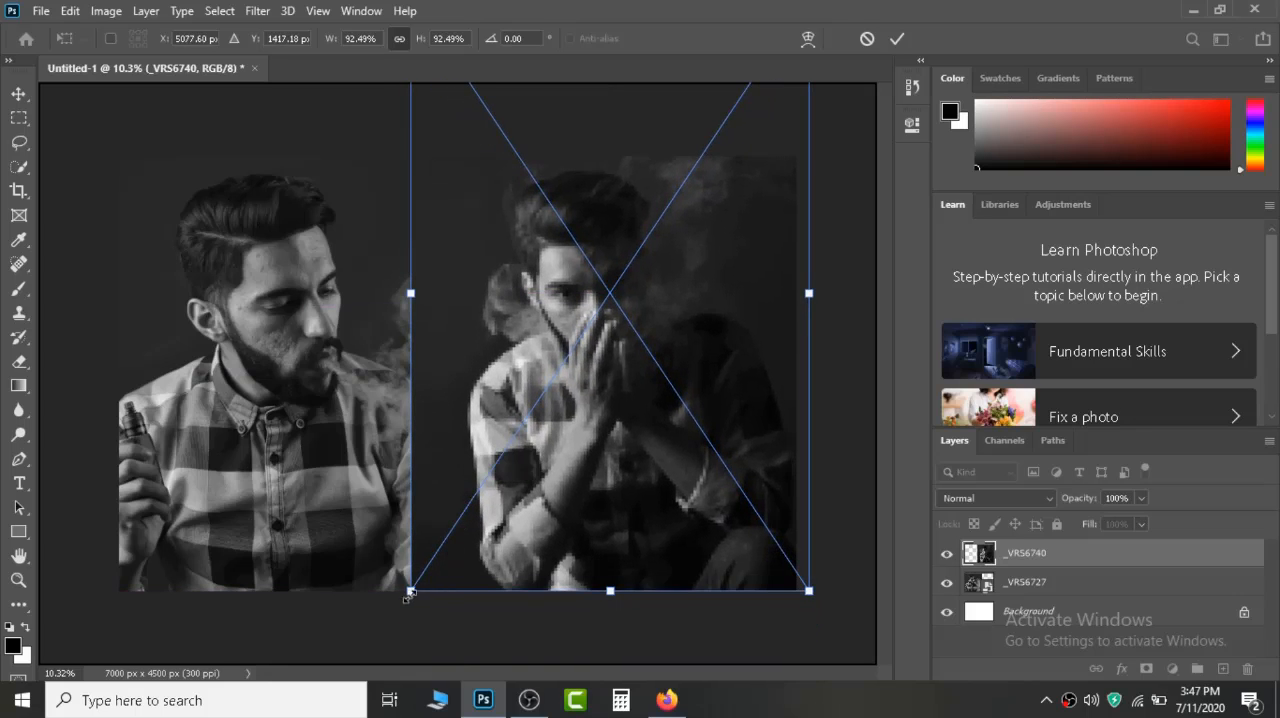
drag(409, 590, 380, 662)
drag(442, 567, 449, 550)
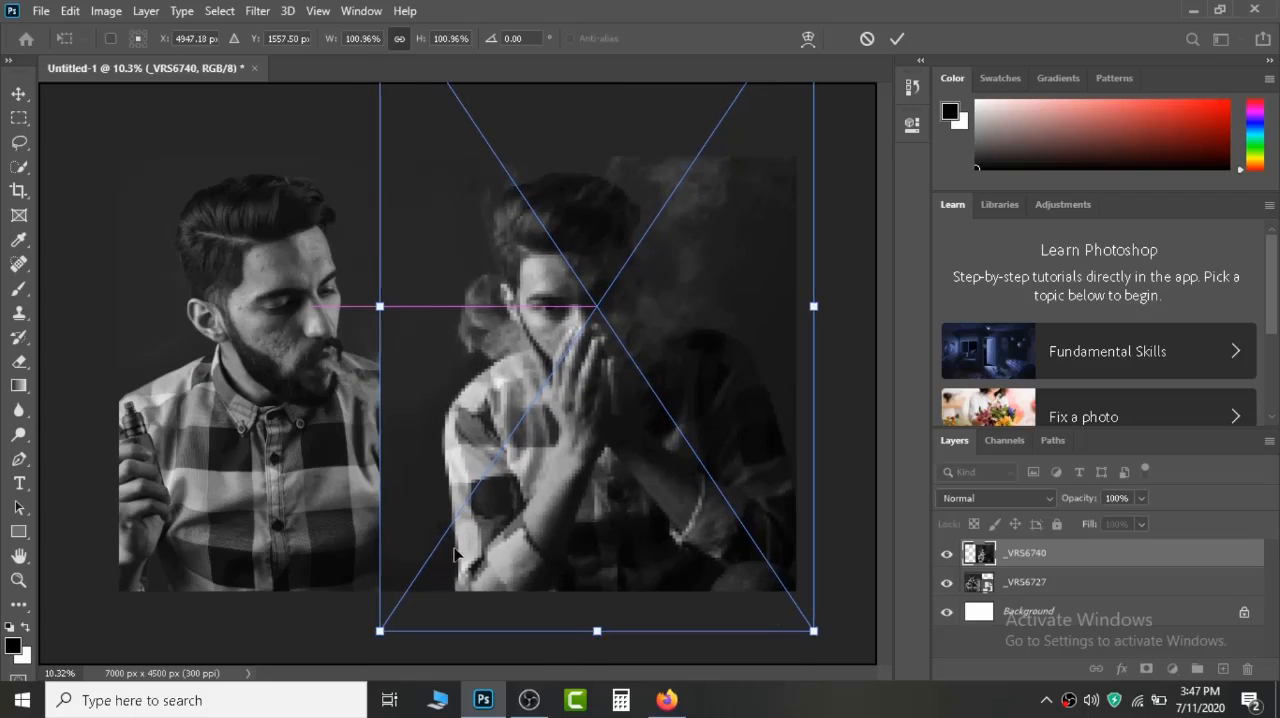
Bring the _VRS6727 layer above _VRS6740, scale it to about 96%, and apply the transform.
click(1041, 588)
key(z)
drag(1041, 588, 1045, 552)
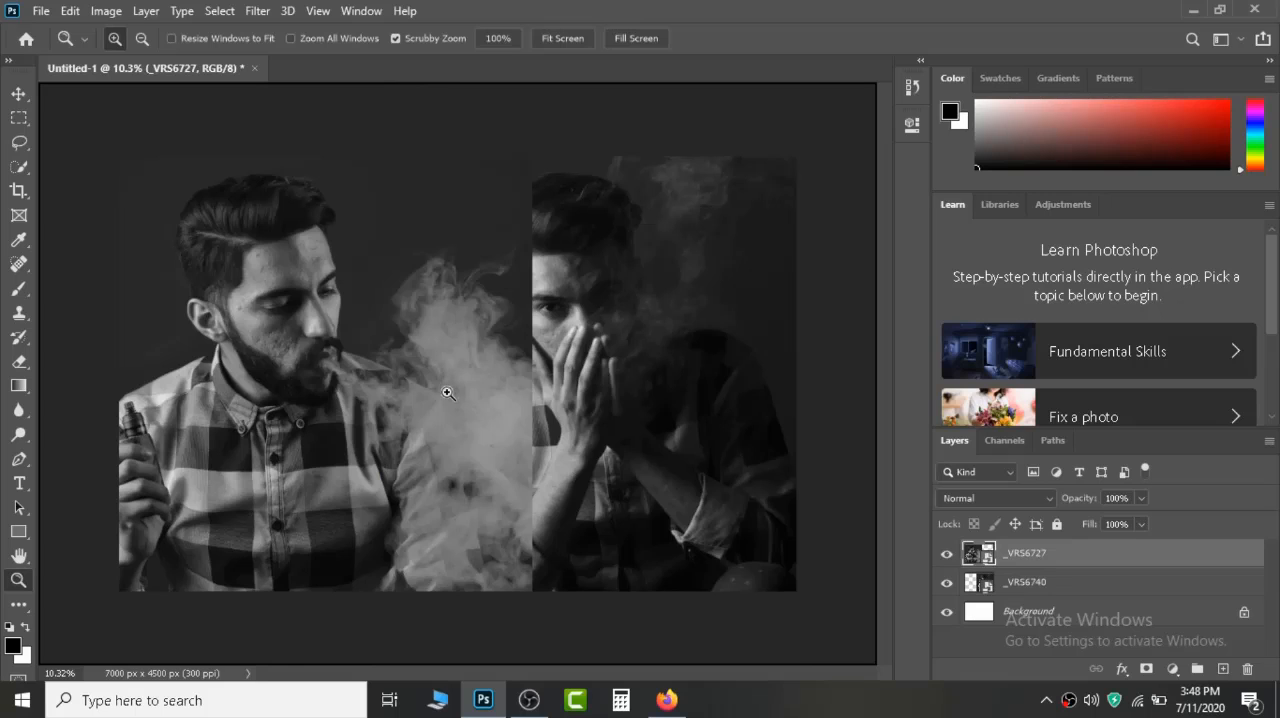
key(ctrl+t)
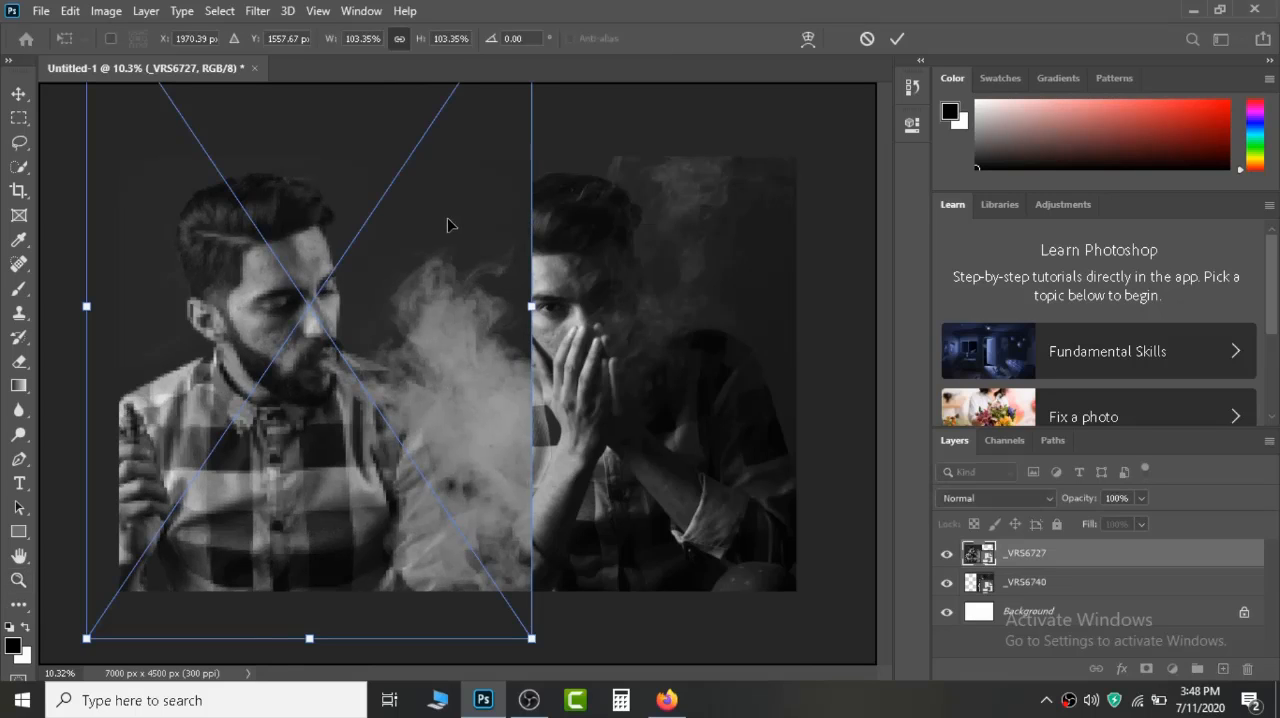
mouse_move(449, 223)
mouse_down()
mouse_move(425, 226)
mouse_move(447, 236)
mouse_up()
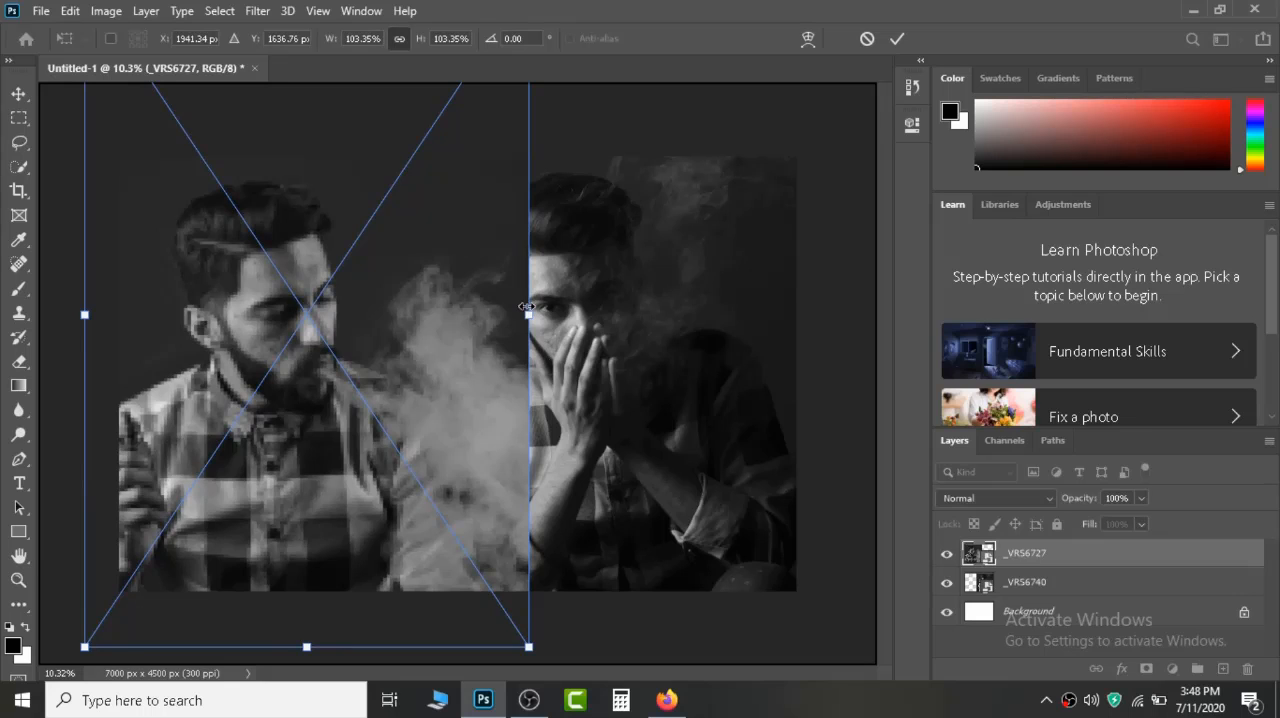
drag(526, 307, 499, 315)
drag(427, 348, 427, 348)
key(Return)
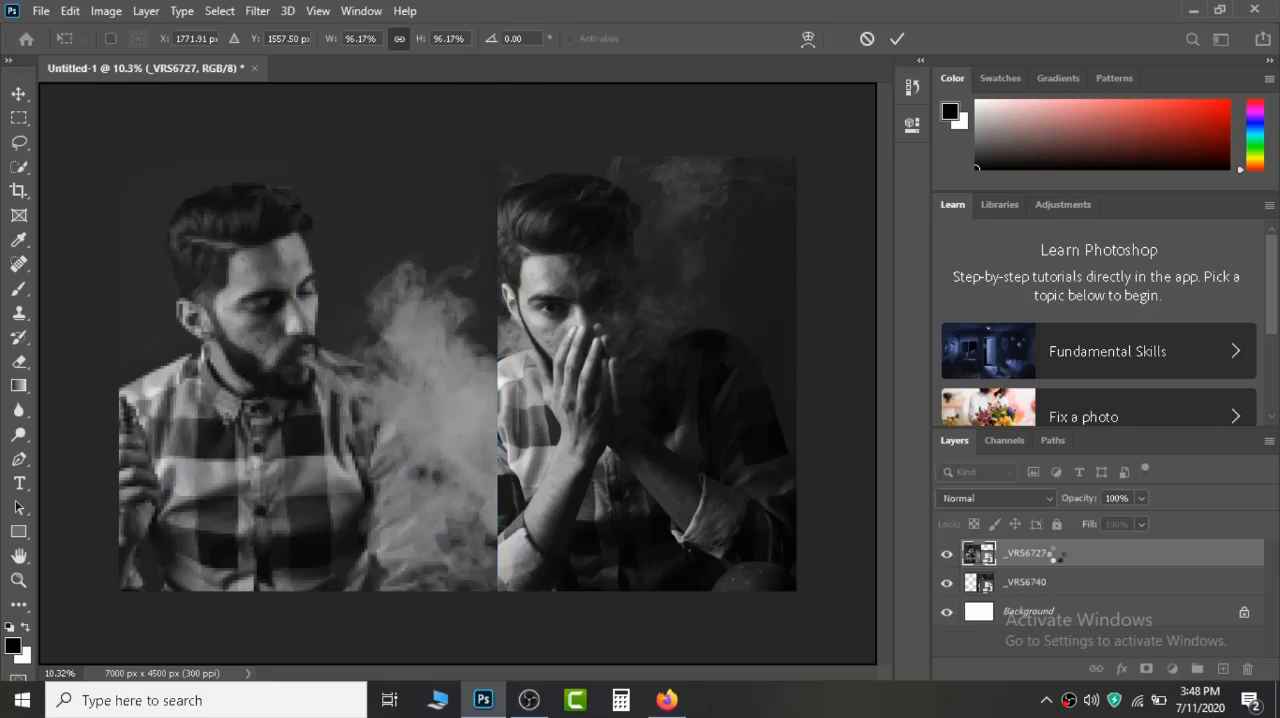
Move the _VRS6740 layer back above _VRS6727 and rasterize it for use with the Eraser tool.
drag(1043, 583, 1043, 556)
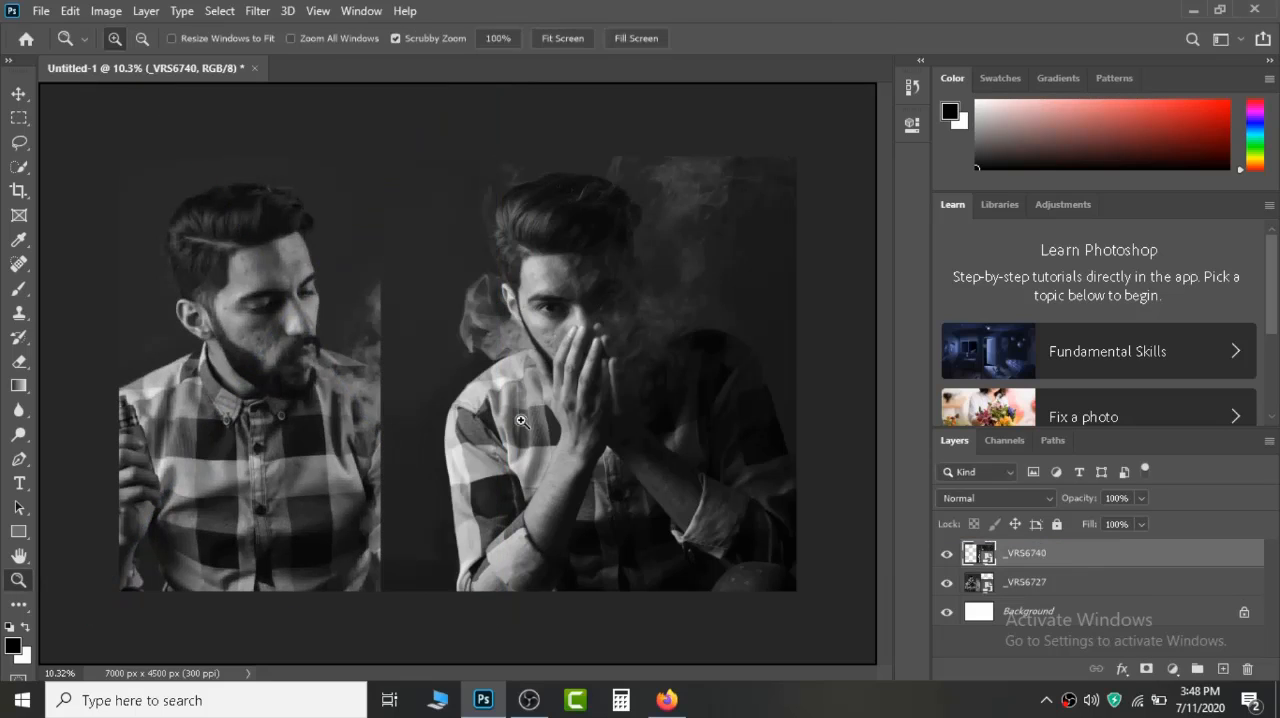
drag(20, 362, 118, 362)
click(477, 367)
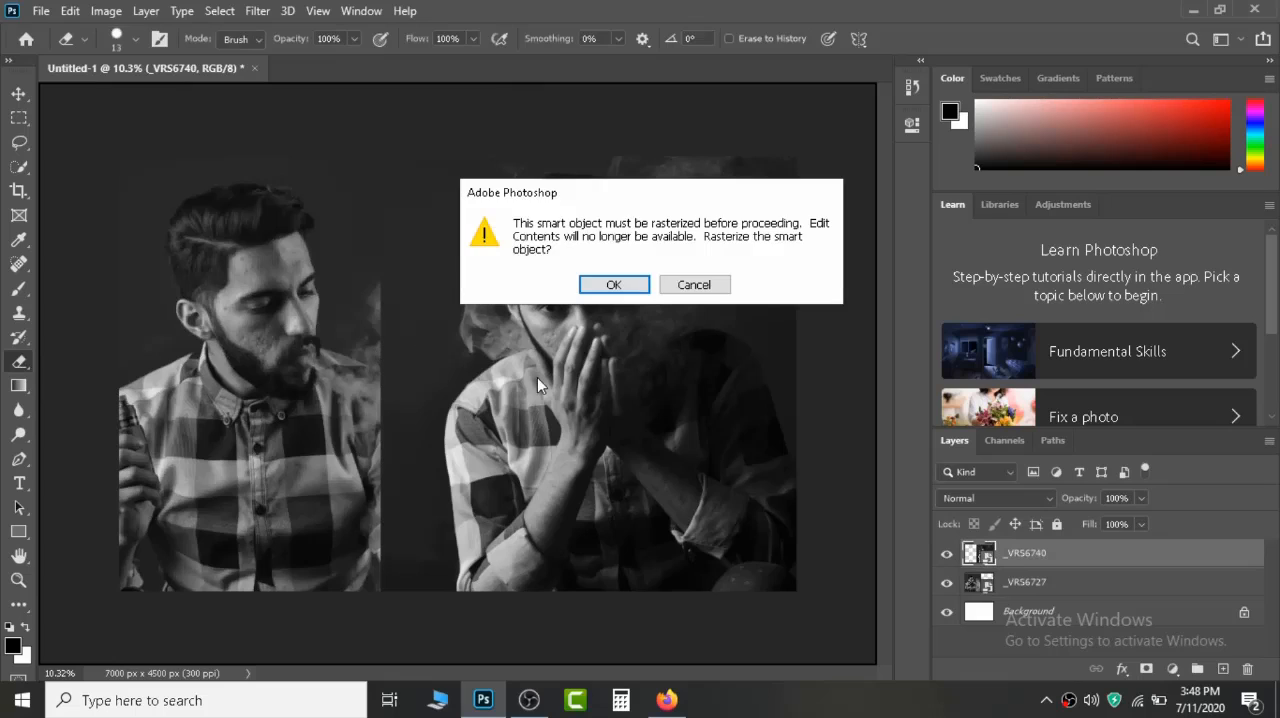
click(612, 290)
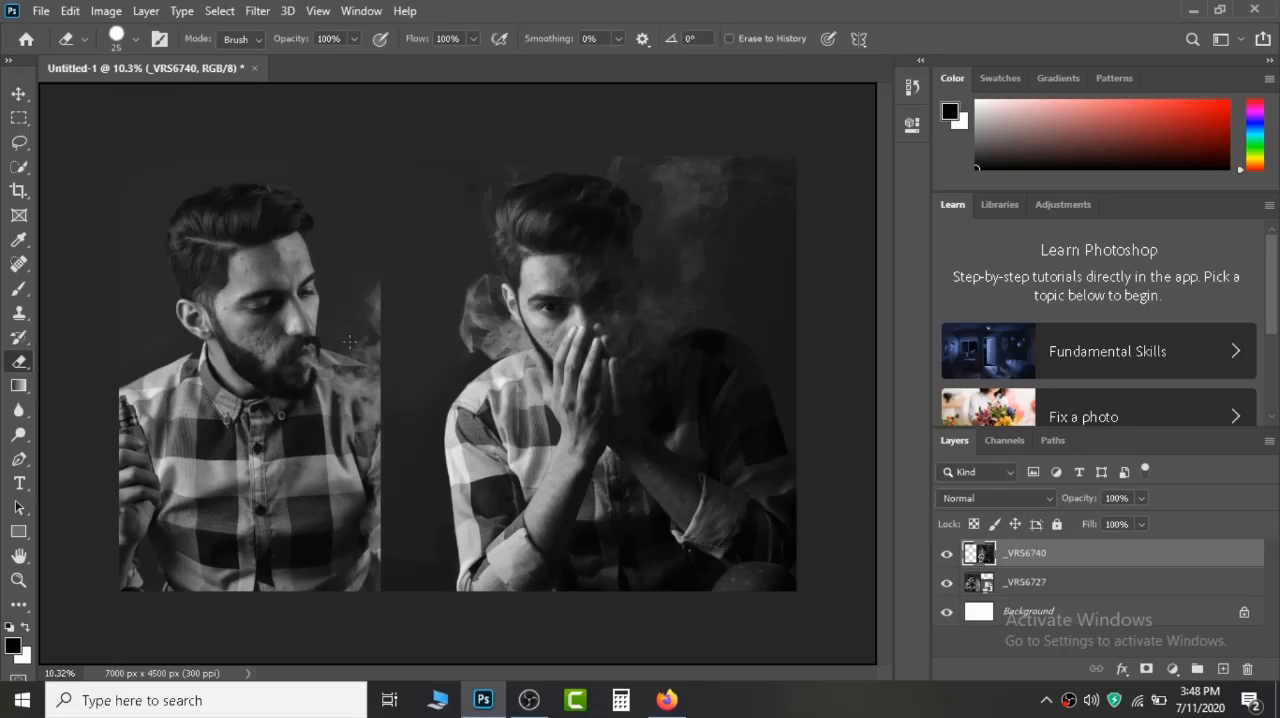
Enlarge the eraser brush to 800 and erase the left edge of the _VRS6740 photo from top to bottom.
key(bracketright)
key(bracketright)
key(bracketright)
key(bracketright)
mouse_move(389, 183)
mouse_down()
mouse_move(389, 286)
mouse_move(364, 384)
mouse_move(377, 606)
mouse_up()
Set the eraser to 48% opacity and 61% flow and soften the seam through the smoke between the two photos.
drag(290, 31, 243, 45)
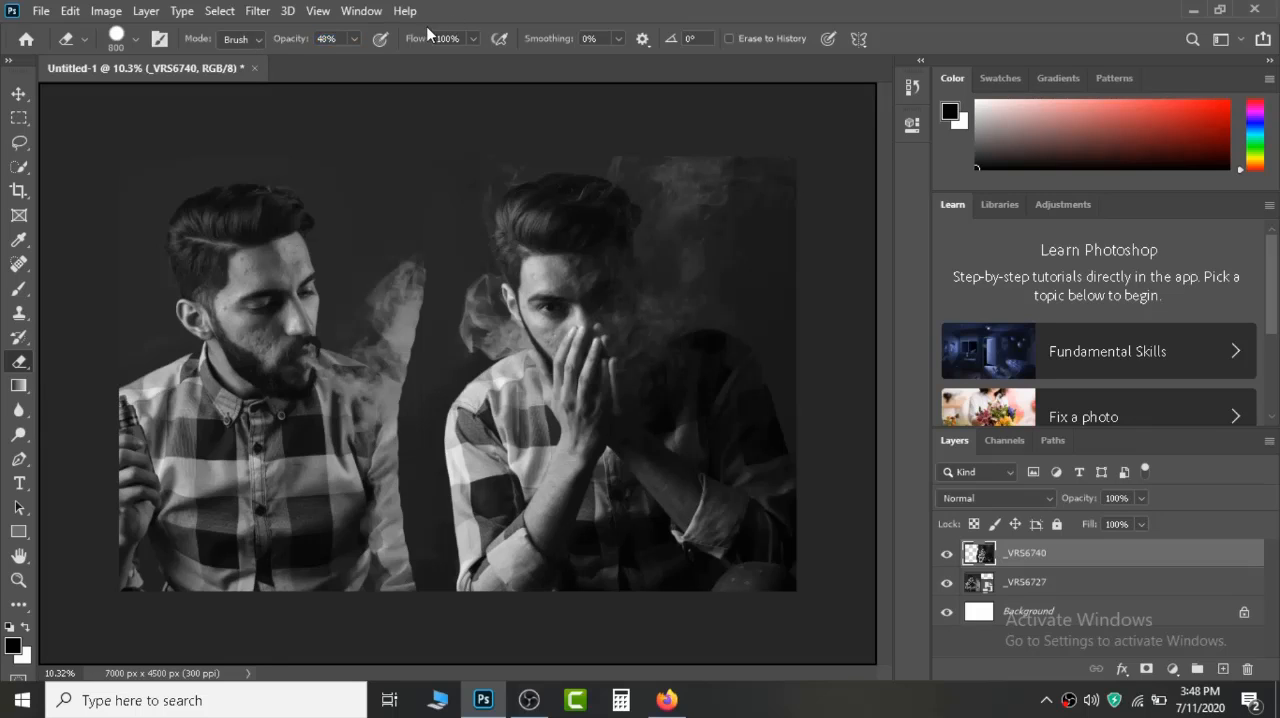
drag(424, 40, 386, 46)
mouse_move(402, 210)
mouse_down()
mouse_move(409, 366)
mouse_move(395, 657)
mouse_move(403, 589)
mouse_move(382, 438)
mouse_move(396, 259)
mouse_move(382, 452)
mouse_move(406, 608)
mouse_move(393, 430)
mouse_move(425, 159)
mouse_move(403, 320)
mouse_move(400, 610)
mouse_up()
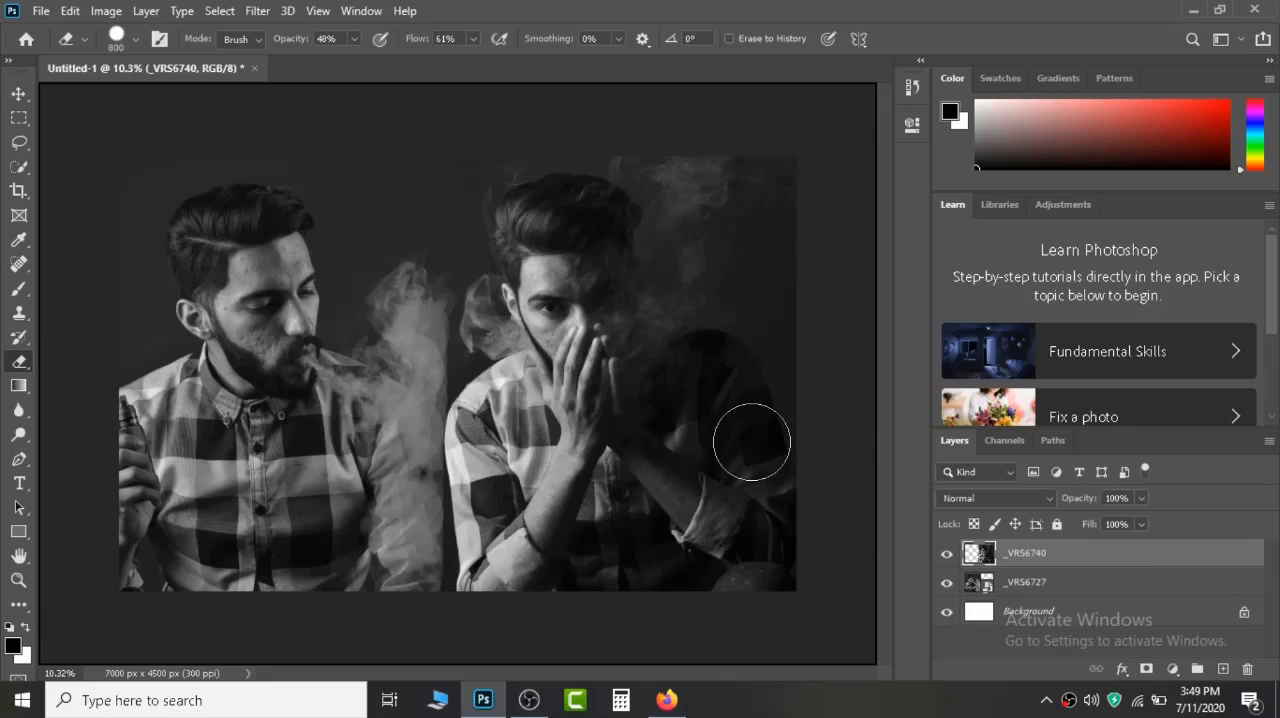
Flatten the image into a single Background layer and duplicate that layer.
right_click(1028, 557)
click(829, 573)
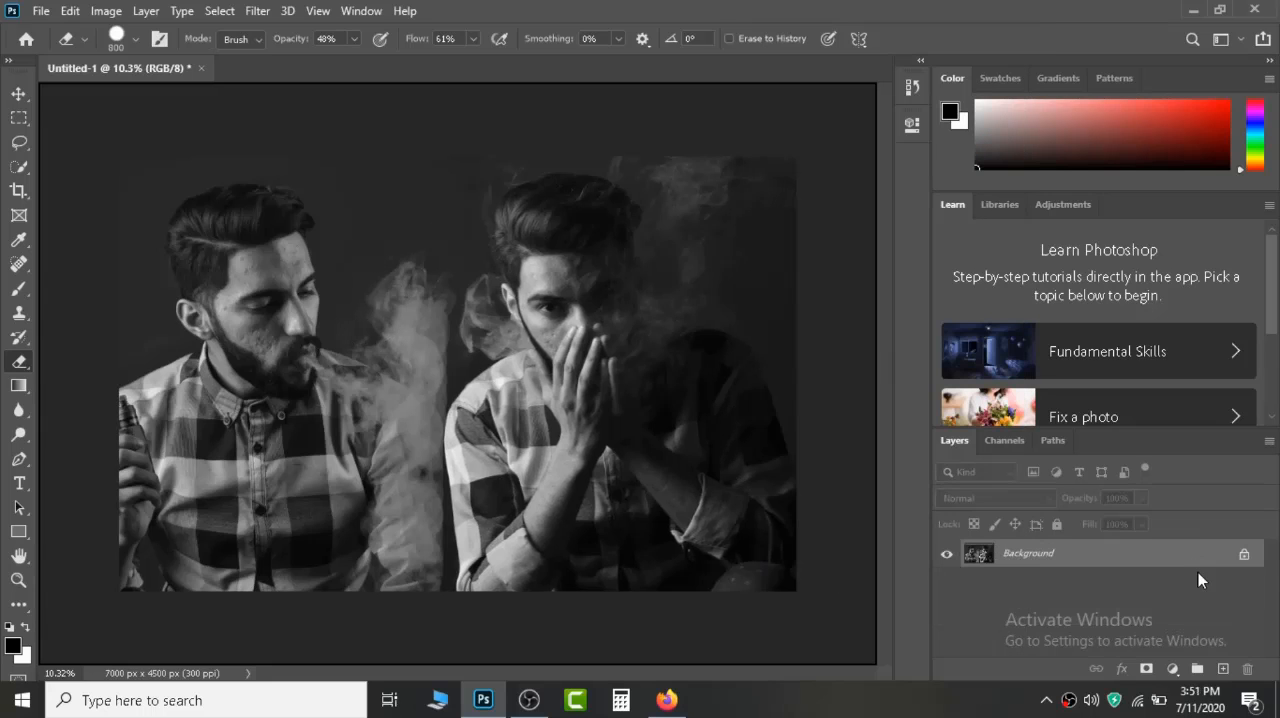
key(ctrl+j)
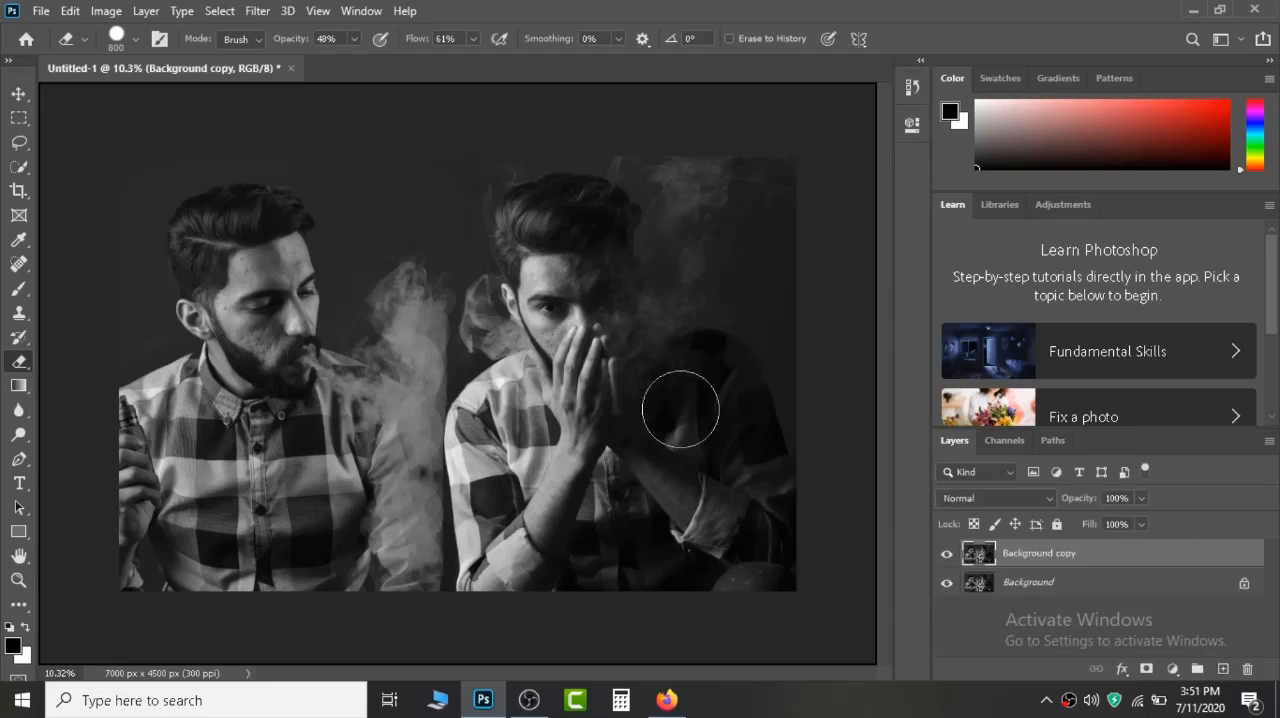
Start the Liquify filter on the duplicate layer with brush size 900, pressure 41 and density 50.
click(257, 11)
click(297, 166)
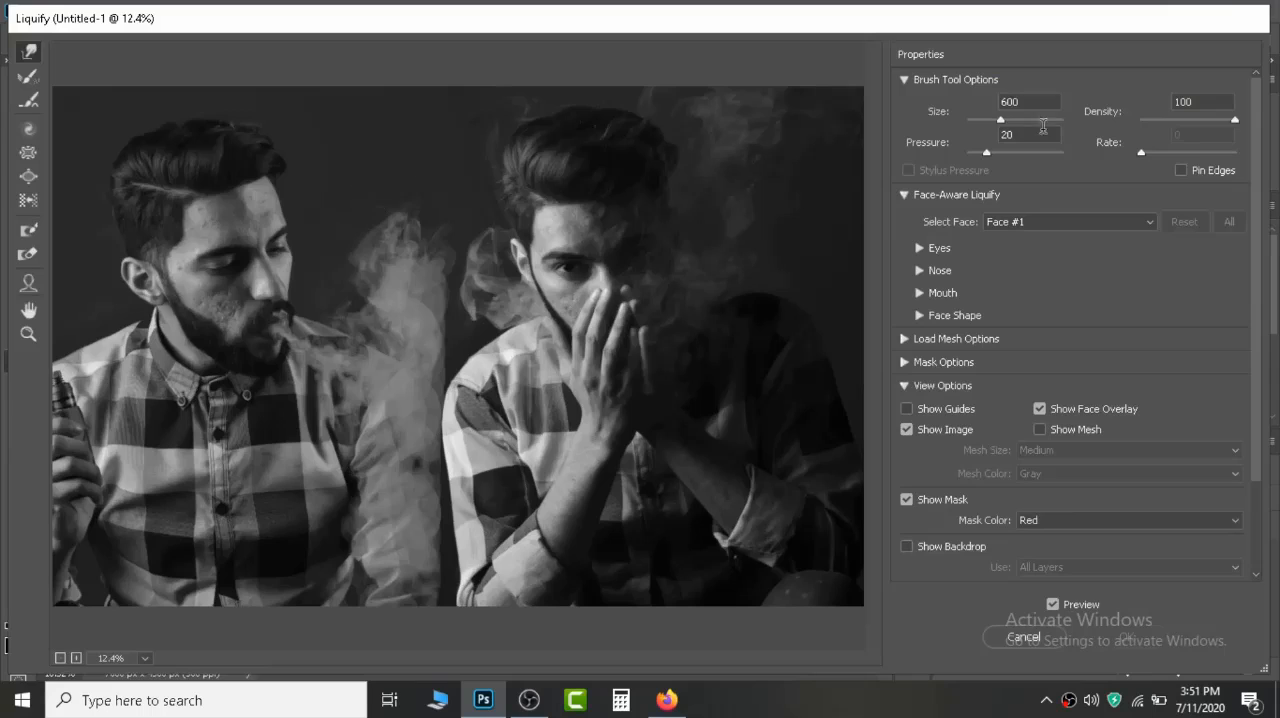
click(1015, 131)
text(41)
text(50)
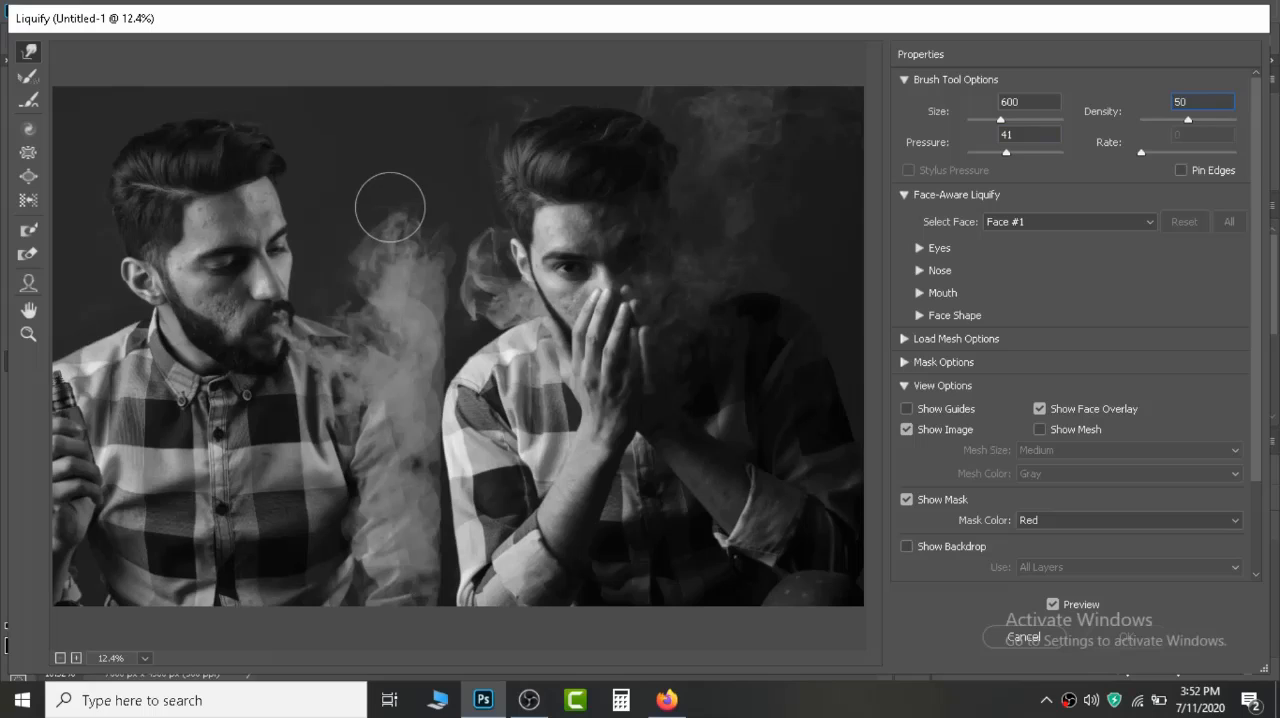
key(bracketright)
key(bracketright)
key(bracketright)
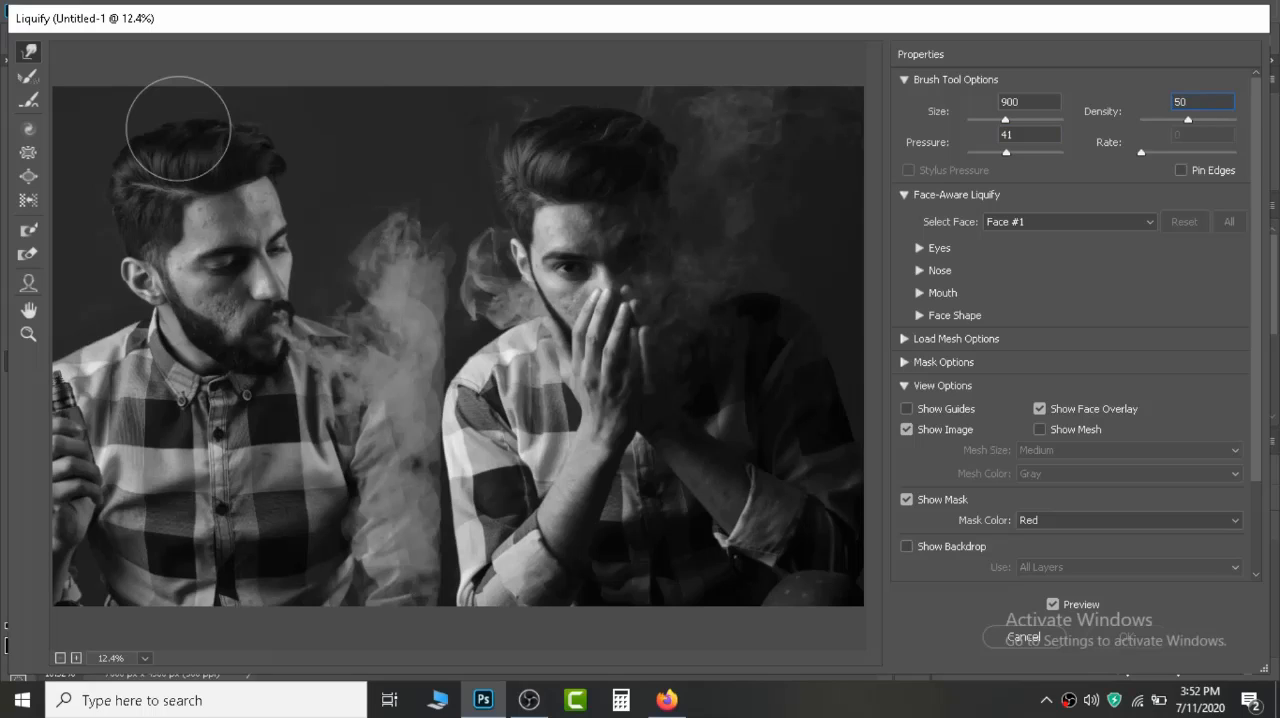
Push the hair of the man on the left upward with the Liquify brush to add volume, and apply the filter.
drag(178, 129, 134, 135)
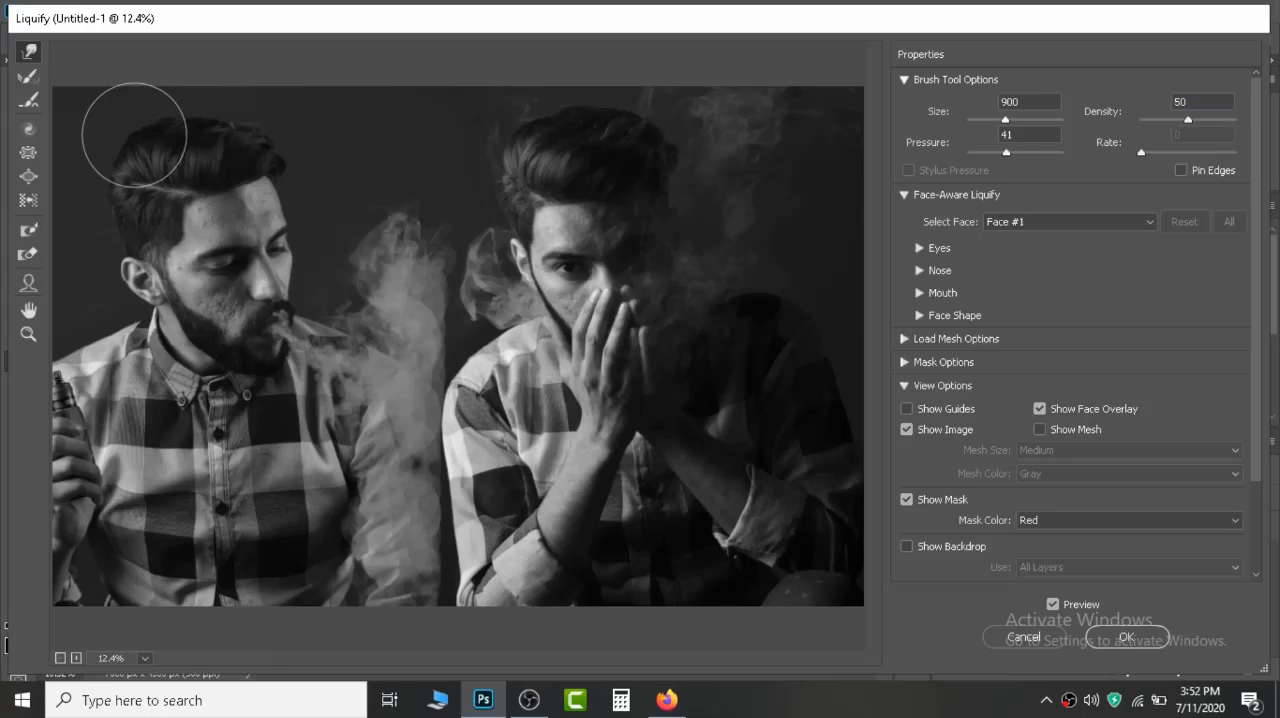
mouse_move(134, 135)
mouse_down()
mouse_move(157, 125)
mouse_move(111, 130)
mouse_move(101, 113)
mouse_up()
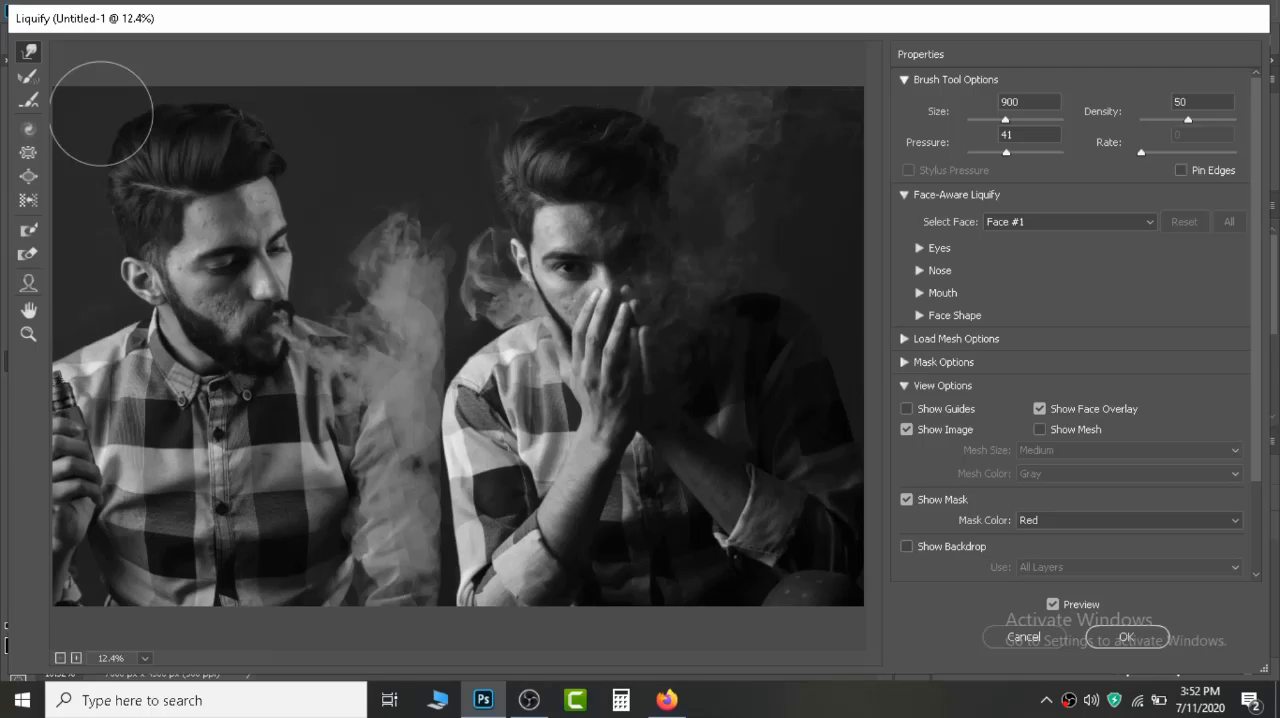
drag(101, 113, 132, 137)
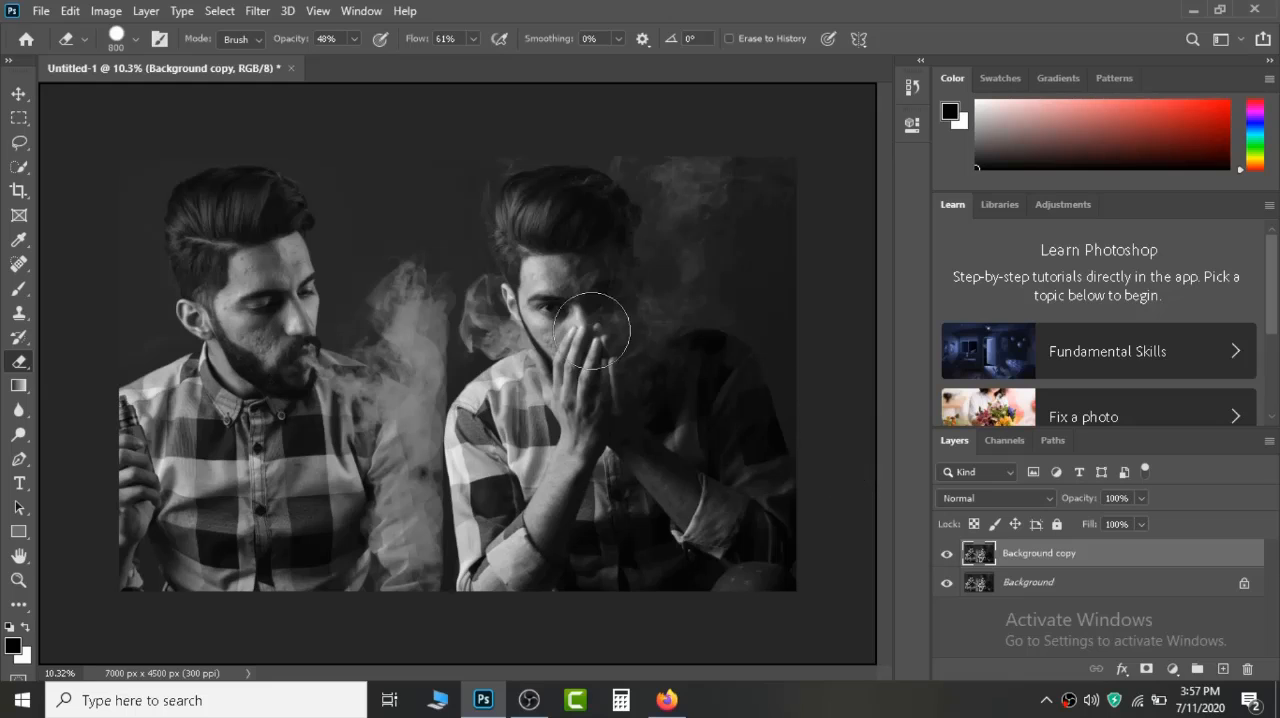
Set up the Mixer Brush for the left man's forehead with wet at 20% and loading after each stroke turned off.
click(20, 290)
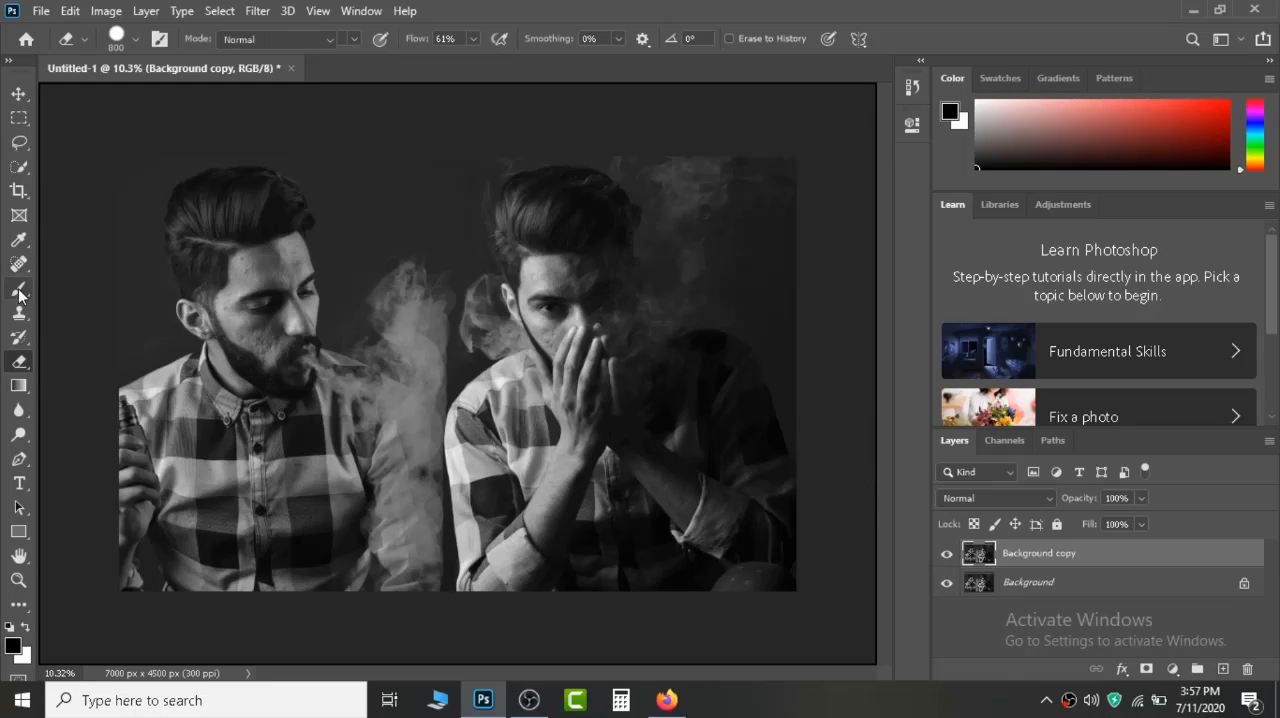
key(z)
right_click(260, 262)
click(290, 273)
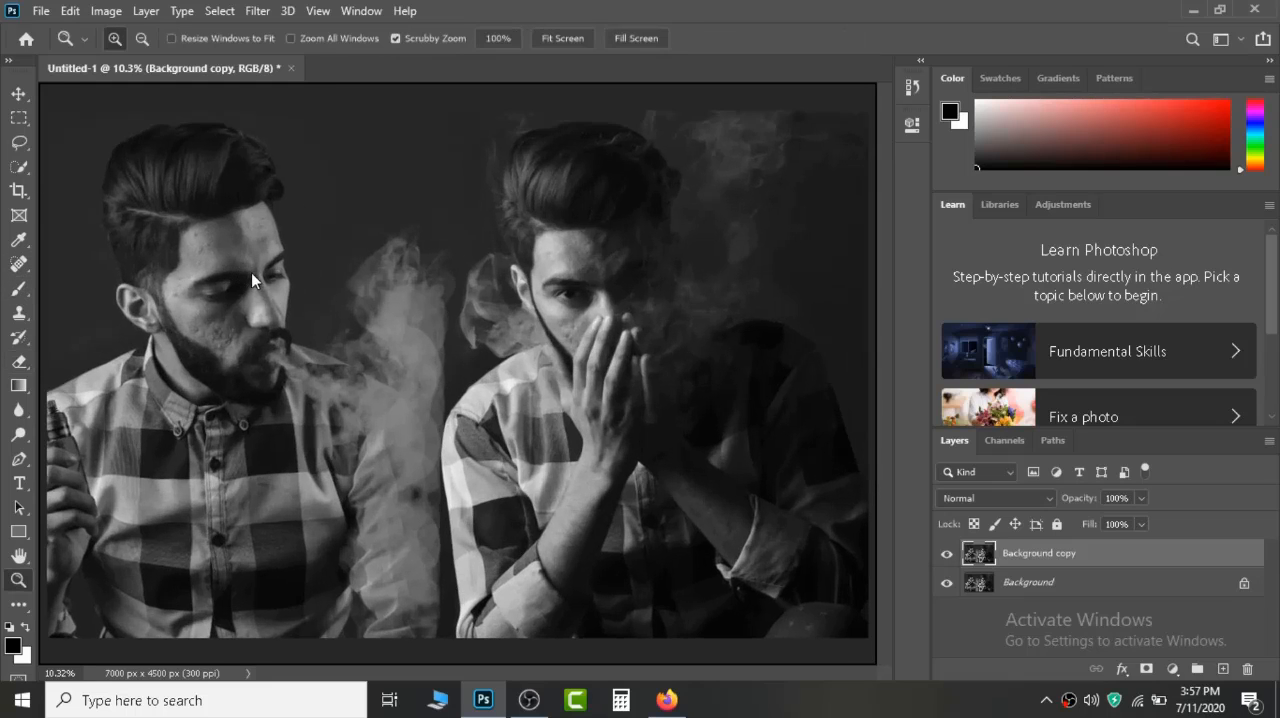
click(217, 272)
click(217, 272)
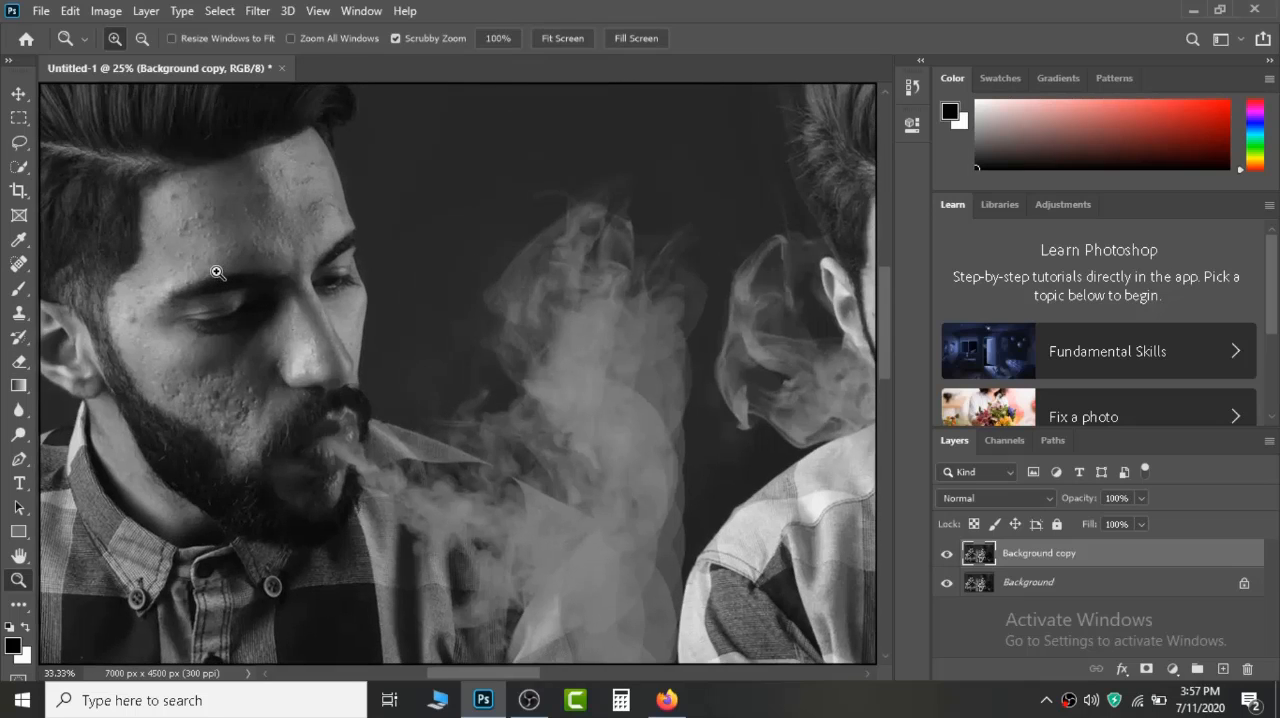
click(237, 257)
double_click(284, 265)
drag(306, 400, 426, 409)
click(17, 292)
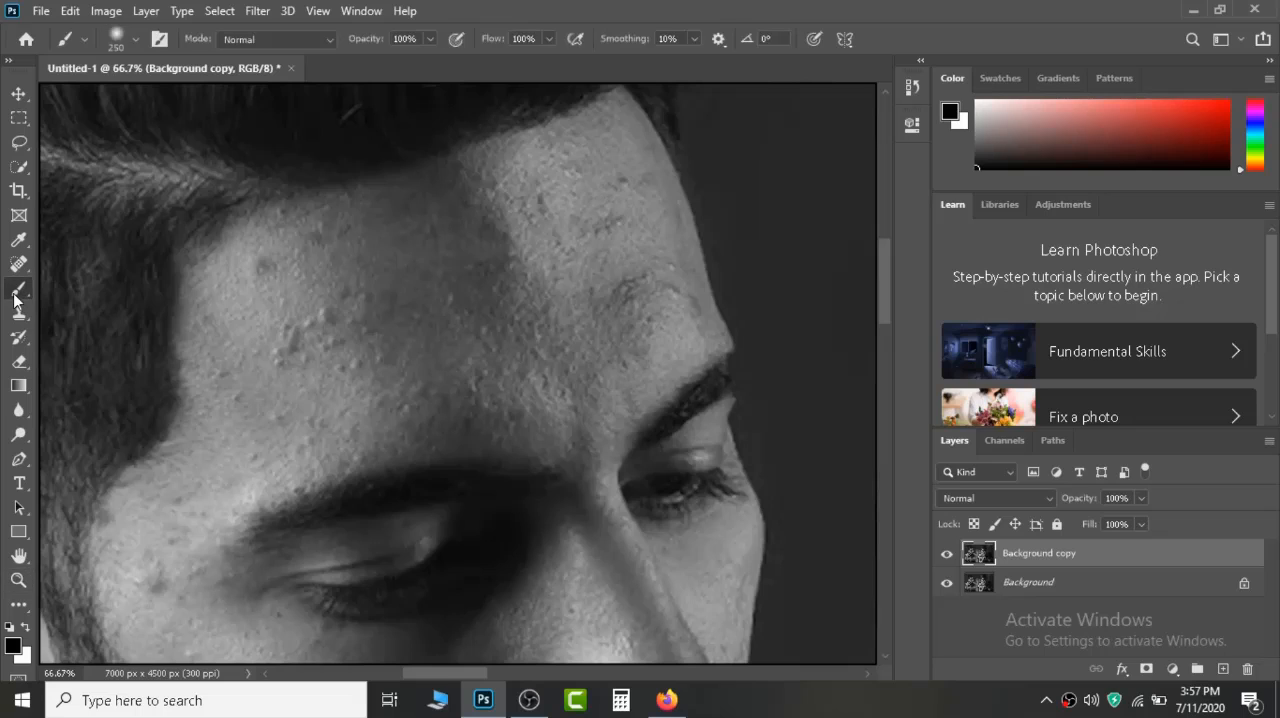
right_click(17, 292)
click(91, 344)
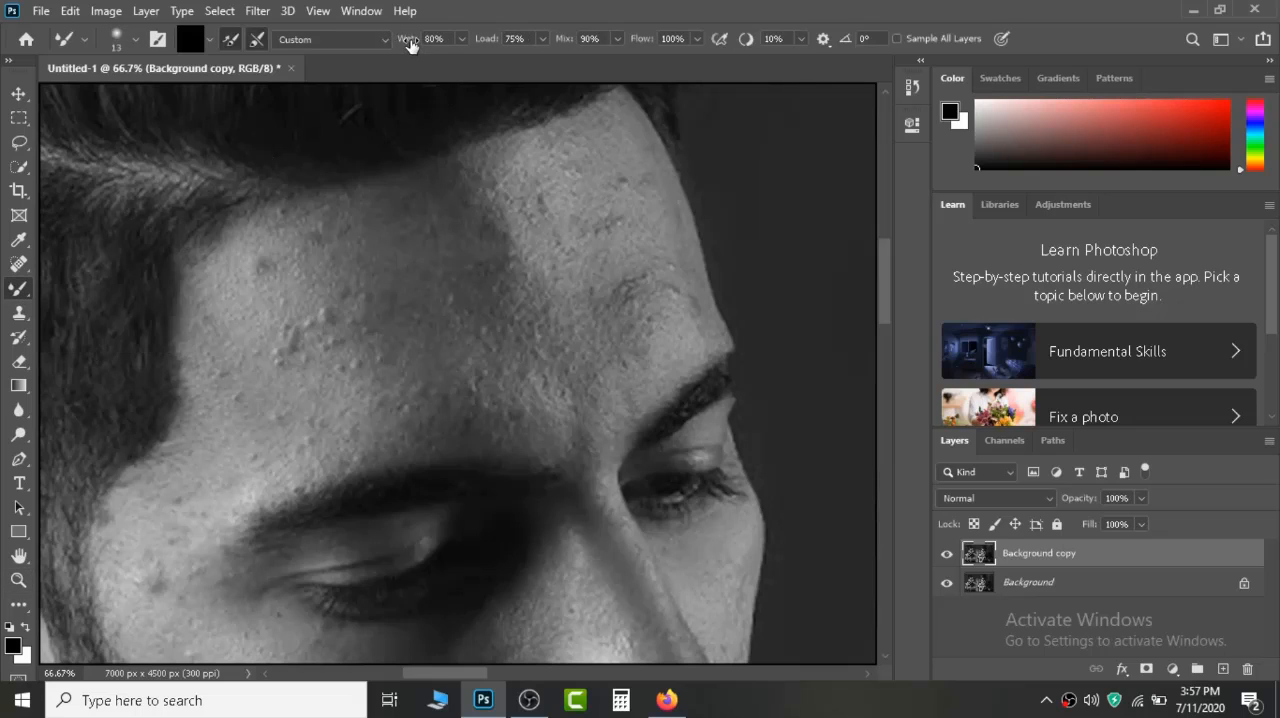
drag(375, 44, 355, 44)
click(230, 40)
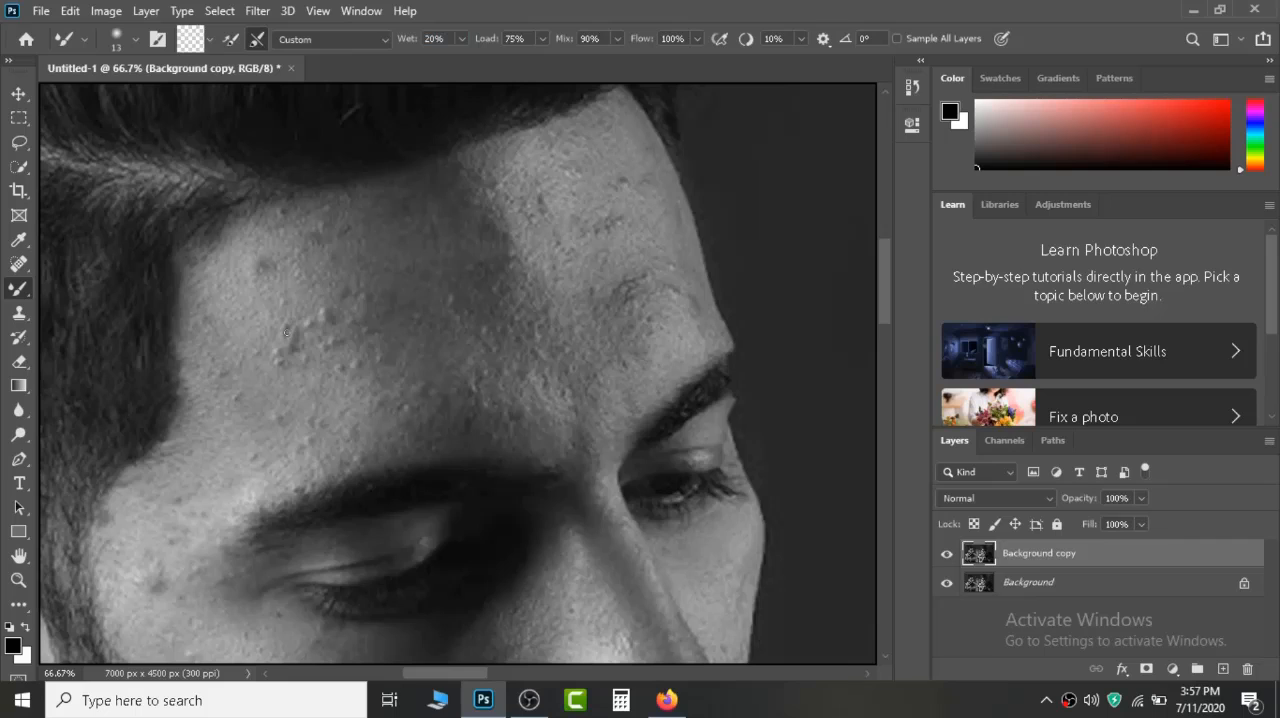
Enlarge the Mixer Brush to size 250, set its flow to 81% and smooth the central forehead skin of the man on the left.
key(bracketright)
key(bracketright)
key(bracketright)
key(bracketright)
key(bracketright)
key(bracketright)
key(bracketright)
key(bracketright)
key(bracketright)
key(bracketright)
key(bracketright)
key(bracketright)
key(bracketright)
key(bracketright)
drag(651, 40, 625, 48)
key(bracketright)
key(bracketright)
key(bracketright)
mouse_move(344, 306)
mouse_down()
mouse_move(307, 300)
mouse_move(245, 362)
mouse_move(254, 294)
mouse_move(277, 279)
mouse_move(327, 291)
mouse_move(379, 260)
mouse_up()
drag(470, 245, 467, 218)
mouse_move(430, 342)
mouse_down()
mouse_move(429, 377)
mouse_move(501, 348)
mouse_move(515, 286)
mouse_move(554, 275)
mouse_move(573, 298)
mouse_move(594, 281)
mouse_move(579, 396)
mouse_move(590, 240)
mouse_move(543, 197)
mouse_up()
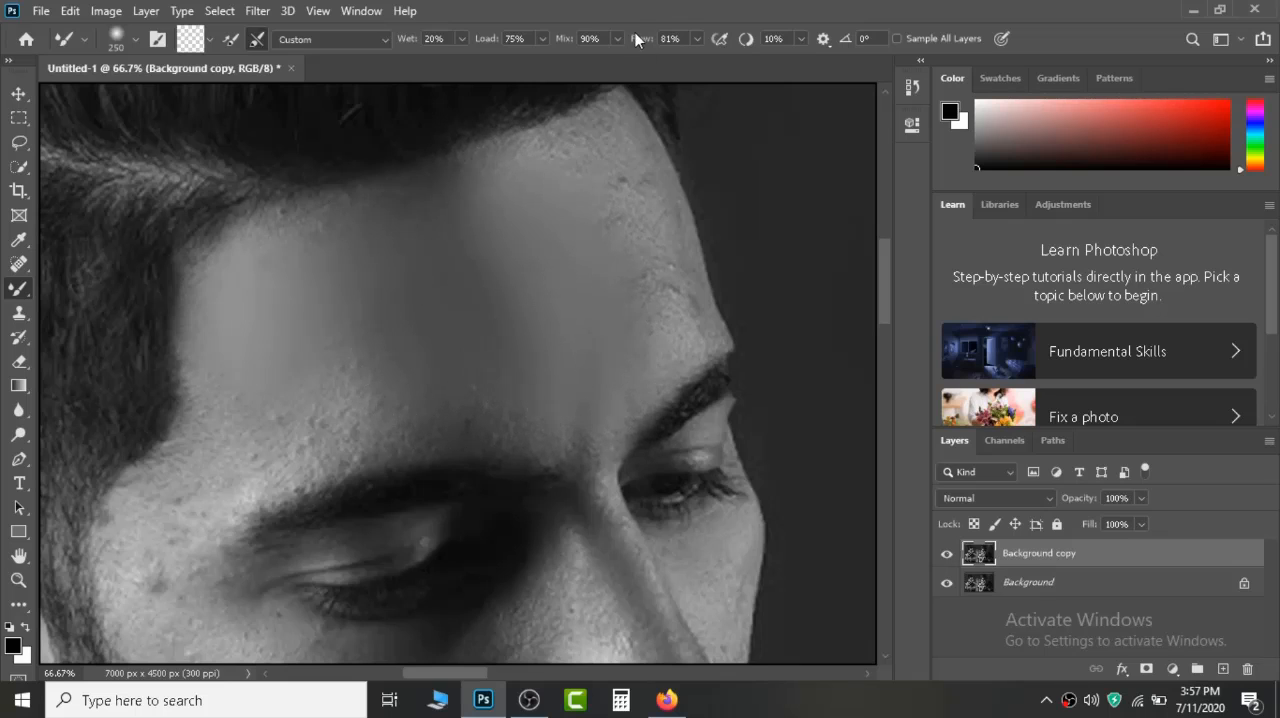
Set the flow to 60% and smooth the left man's outer forehead and hairline edge, finishing with brush size 125.
drag(637, 38, 630, 50)
key(bracketleft)
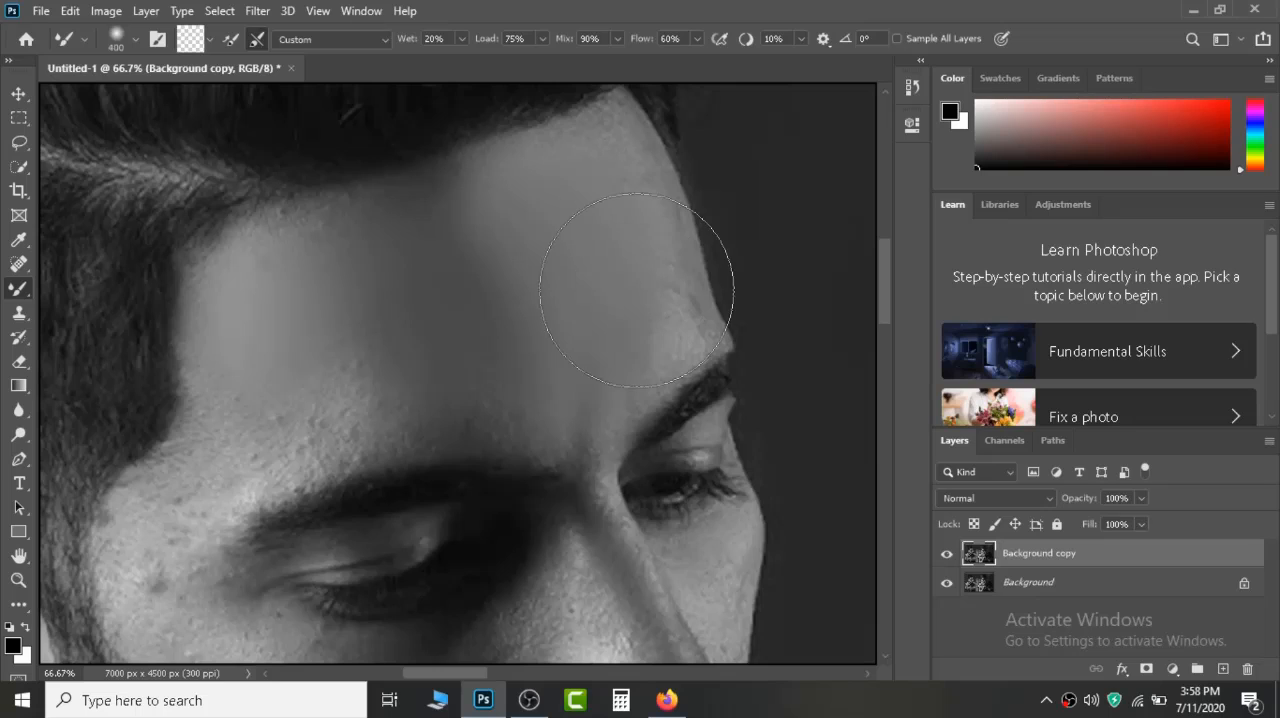
key(bracketleft)
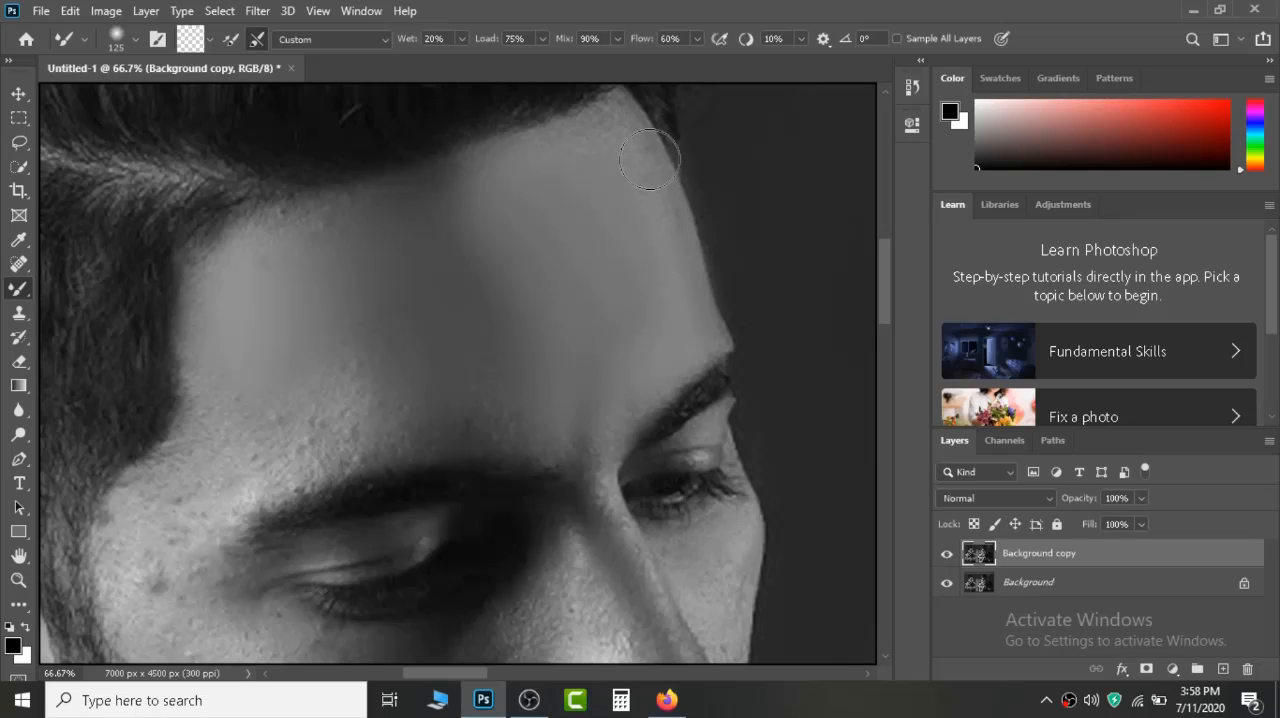
drag(650, 159, 622, 120)
drag(646, 178, 687, 272)
mouse_move(620, 128)
mouse_down()
mouse_move(550, 152)
mouse_move(618, 120)
mouse_move(490, 168)
mouse_move(384, 266)
mouse_move(361, 211)
mouse_move(285, 228)
mouse_move(408, 198)
mouse_move(222, 276)
mouse_move(295, 225)
mouse_move(230, 273)
mouse_up()
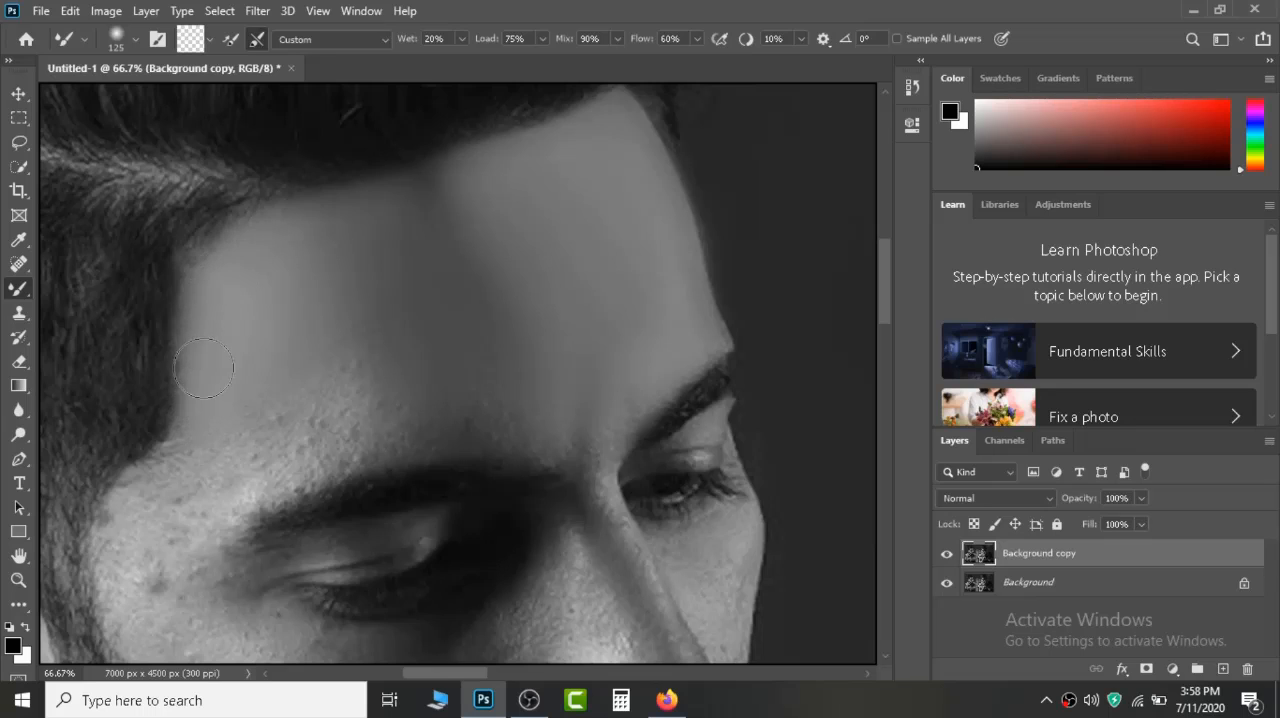
Smooth the left man's skin above and between the eyebrows, then down the nose bridge with brush size 80.
mouse_move(325, 425)
mouse_down()
mouse_move(364, 373)
mouse_move(333, 406)
mouse_move(378, 321)
mouse_move(381, 381)
mouse_move(476, 371)
mouse_move(603, 483)
mouse_move(588, 378)
mouse_up()
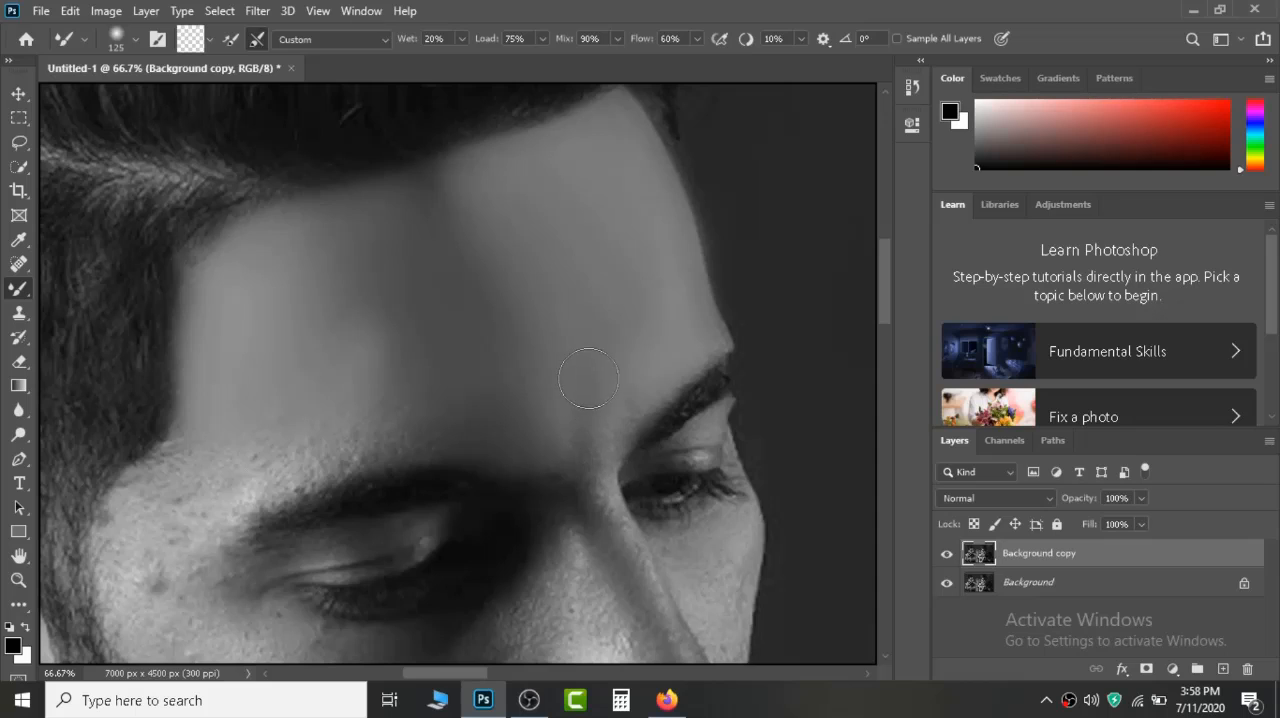
mouse_move(639, 427)
mouse_down()
mouse_move(591, 536)
mouse_move(579, 455)
mouse_move(596, 553)
mouse_move(605, 464)
mouse_move(621, 557)
mouse_up()
key(bracketleft)
key(bracketleft)
key(bracketleft)
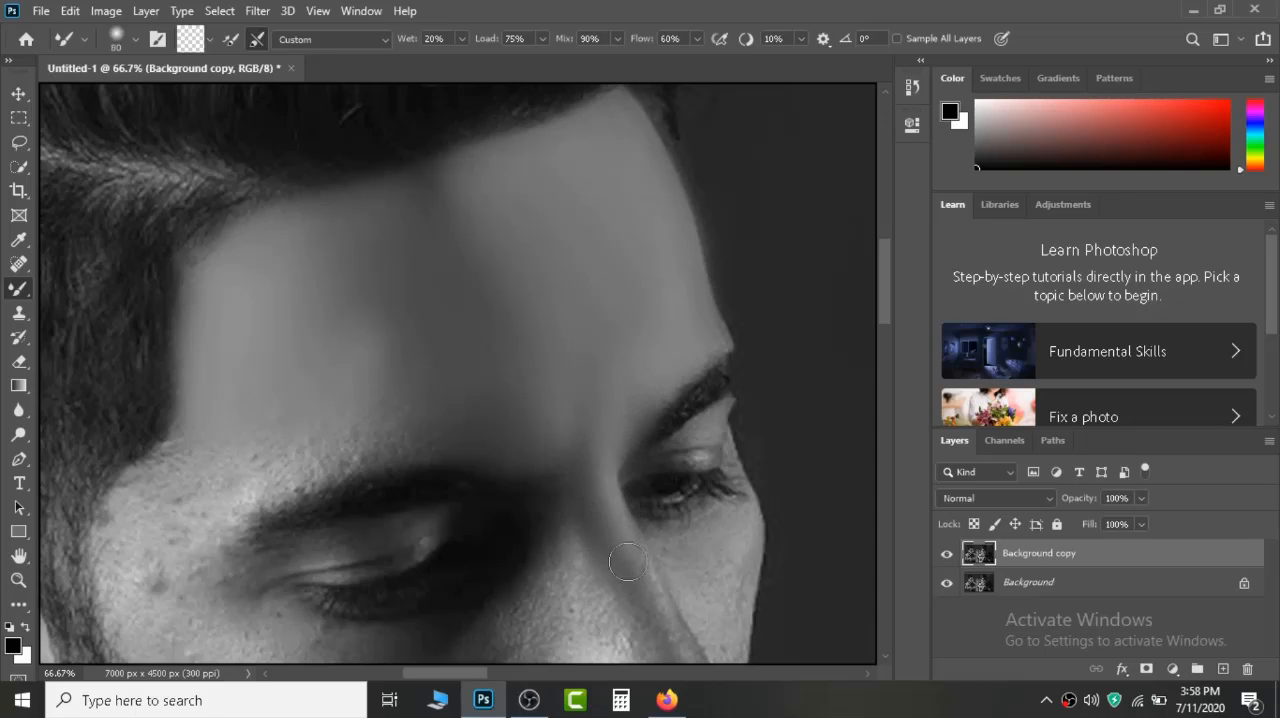
mouse_move(582, 564)
mouse_down()
mouse_move(557, 531)
mouse_move(570, 494)
mouse_up()
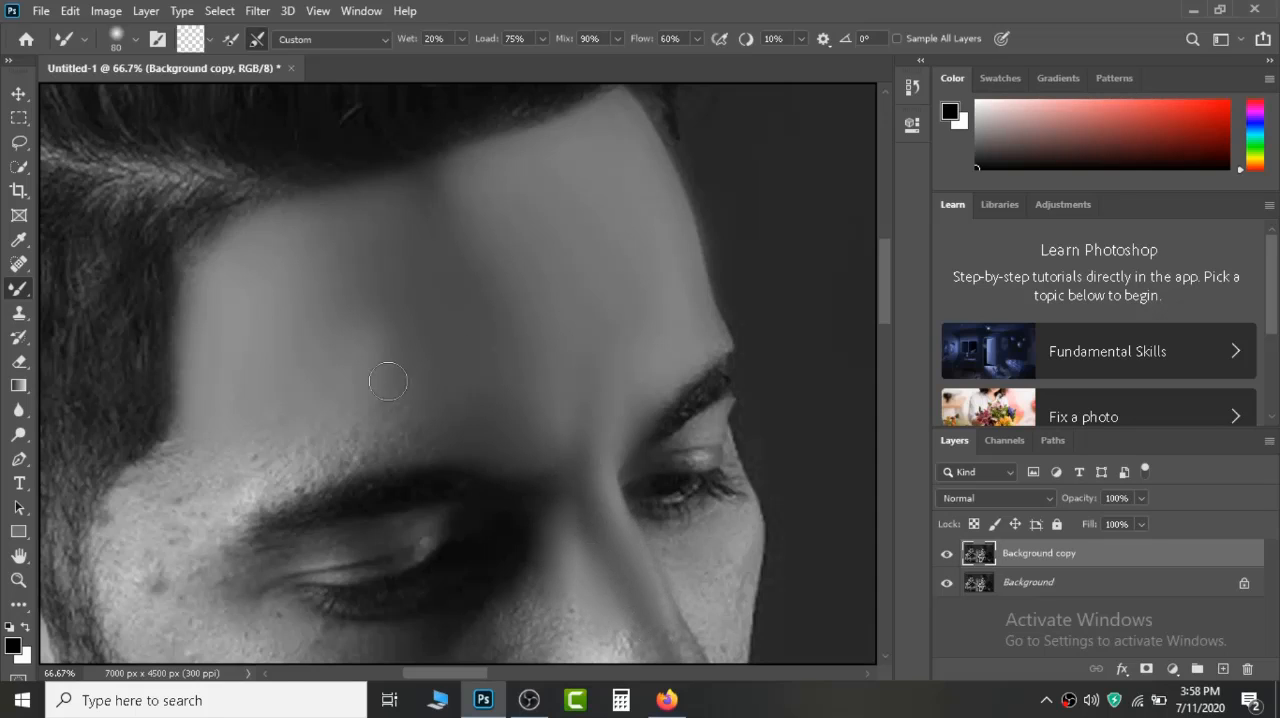
Enlarge the Mixer Brush to size 175 and smooth the left man's temple and the skin around the outer eyebrow.
key(bracketright)
key(bracketright)
key(bracketright)
mouse_move(302, 444)
mouse_down()
mouse_move(406, 438)
mouse_move(265, 464)
mouse_move(295, 455)
mouse_move(267, 482)
mouse_move(276, 445)
mouse_up()
mouse_move(268, 397)
mouse_down()
mouse_move(174, 495)
mouse_move(193, 434)
mouse_move(172, 464)
mouse_move(133, 548)
mouse_move(146, 605)
mouse_move(113, 527)
mouse_move(134, 635)
mouse_move(166, 498)
mouse_move(230, 484)
mouse_move(192, 585)
mouse_move(226, 486)
mouse_move(198, 584)
mouse_move(200, 548)
mouse_move(216, 545)
mouse_move(256, 261)
mouse_up()
mouse_move(263, 317)
mouse_down()
mouse_move(254, 286)
mouse_move(199, 317)
mouse_up()
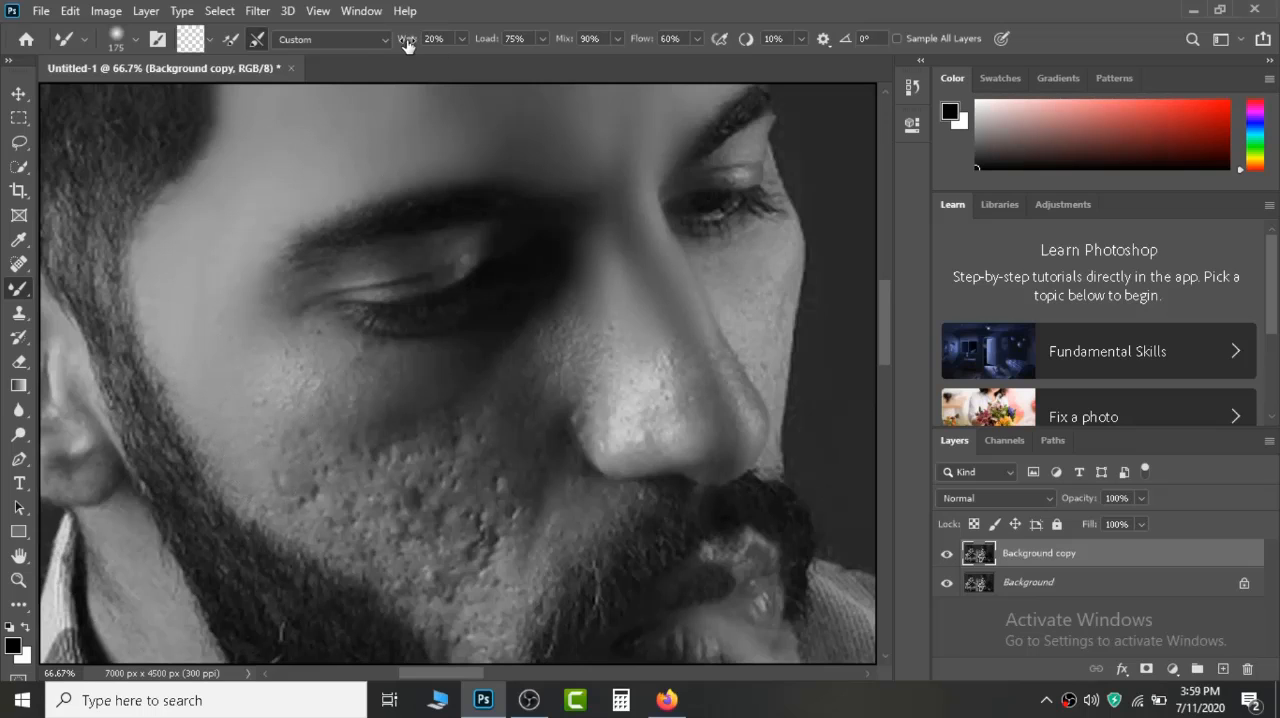
Set the wet value to 23% and smooth the left man's pitted cheek and nose, reducing the brush to size 125.
drag(406, 45, 410, 47)
mouse_move(296, 369)
mouse_down()
mouse_move(271, 443)
mouse_move(328, 508)
mouse_move(394, 547)
mouse_move(368, 504)
mouse_move(388, 520)
mouse_move(403, 488)
mouse_move(397, 443)
mouse_move(521, 489)
mouse_move(503, 439)
mouse_move(466, 582)
mouse_move(559, 339)
mouse_move(627, 399)
mouse_move(639, 334)
mouse_move(708, 401)
mouse_move(691, 375)
mouse_move(698, 358)
mouse_move(695, 409)
mouse_move(544, 417)
mouse_move(518, 496)
mouse_move(569, 400)
mouse_move(534, 496)
mouse_move(595, 372)
mouse_move(498, 447)
mouse_move(441, 531)
mouse_move(396, 477)
mouse_move(491, 389)
mouse_move(413, 413)
mouse_move(541, 341)
mouse_move(462, 390)
mouse_move(605, 343)
mouse_move(536, 343)
mouse_move(586, 346)
mouse_up()
key(bracketleft)
key(bracketleft)
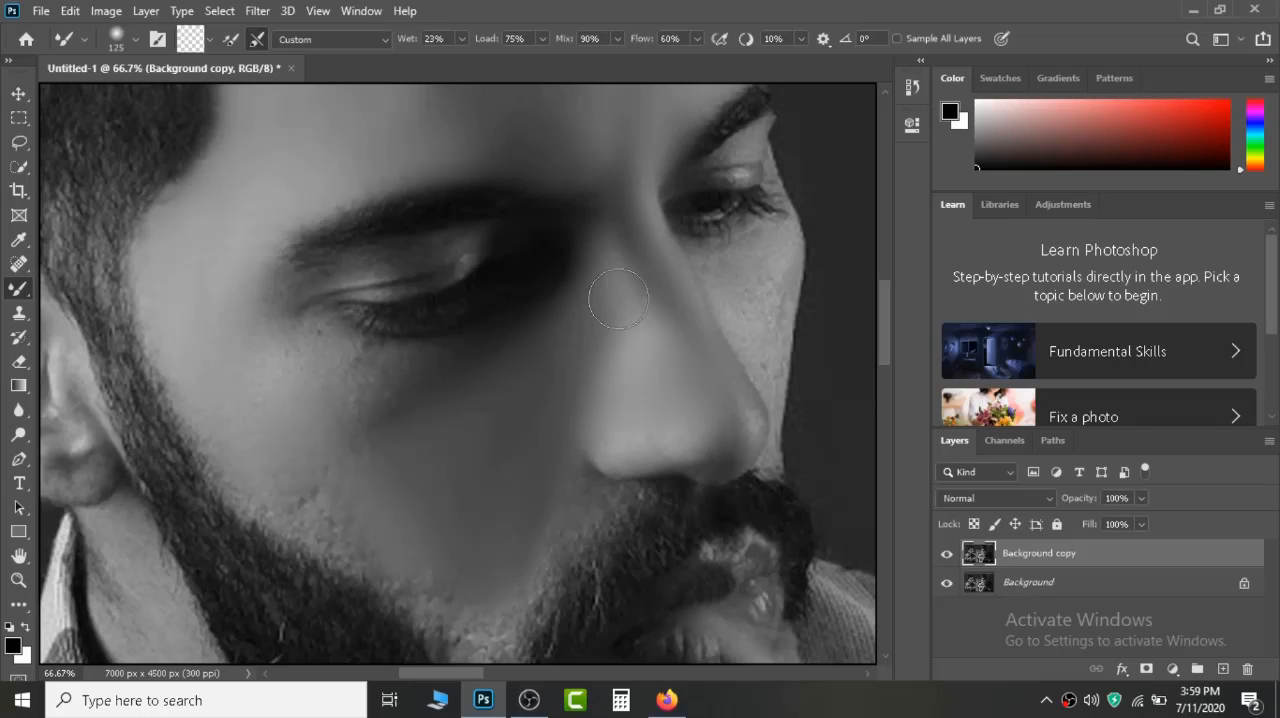
Smooth the remaining rough skin under the left man's eye and across the lower cheek down to the beard line.
mouse_move(479, 383)
mouse_down()
mouse_move(368, 392)
mouse_move(405, 389)
mouse_move(333, 352)
mouse_move(408, 372)
mouse_move(349, 411)
mouse_up()
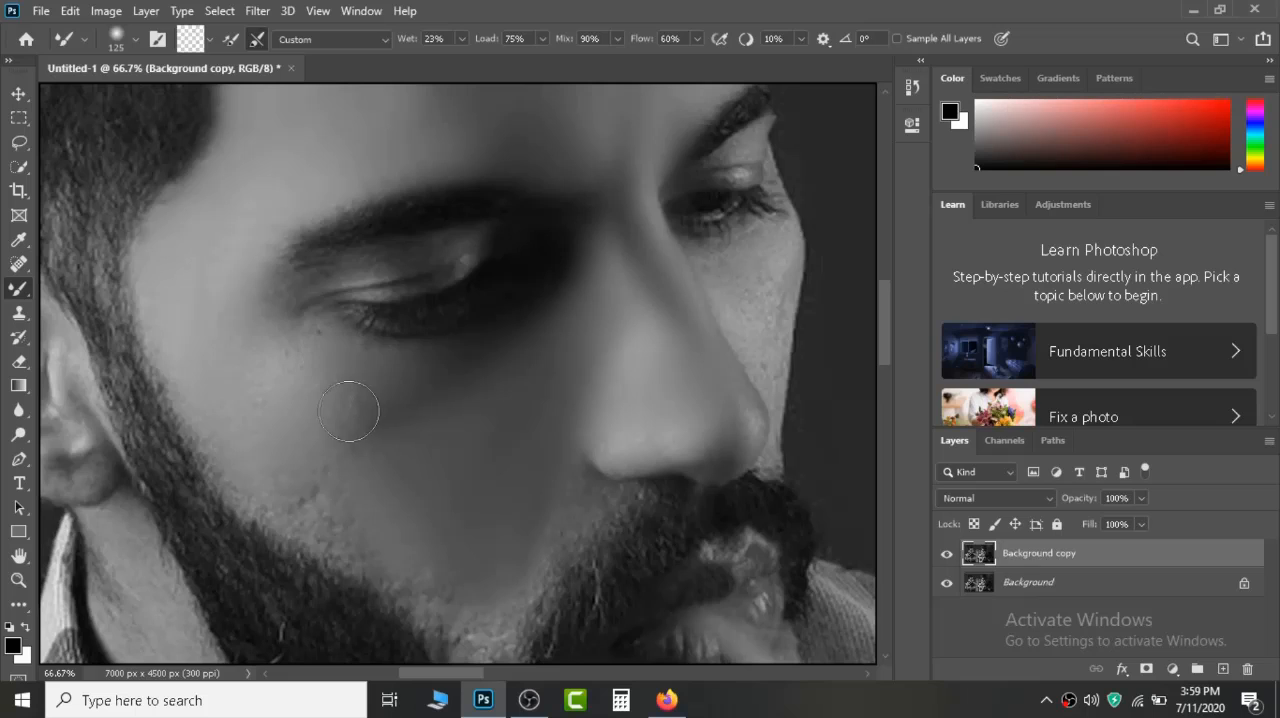
drag(296, 347, 322, 359)
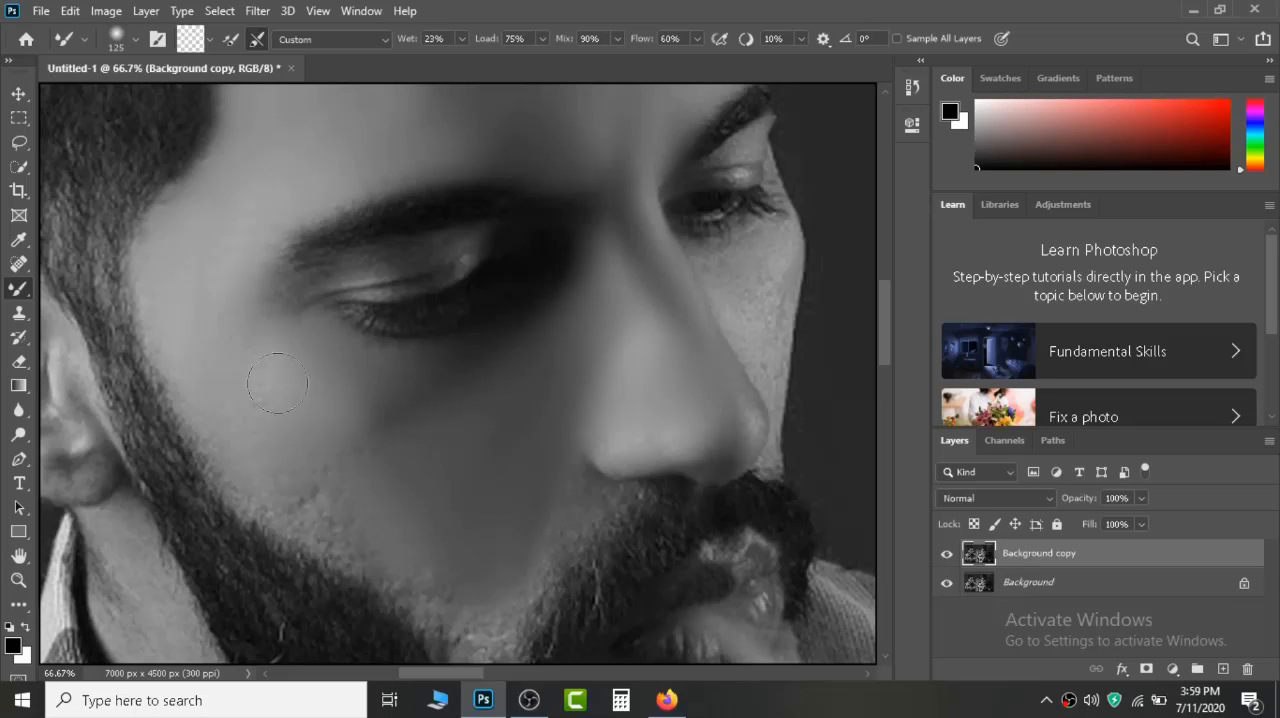
drag(319, 265, 261, 312)
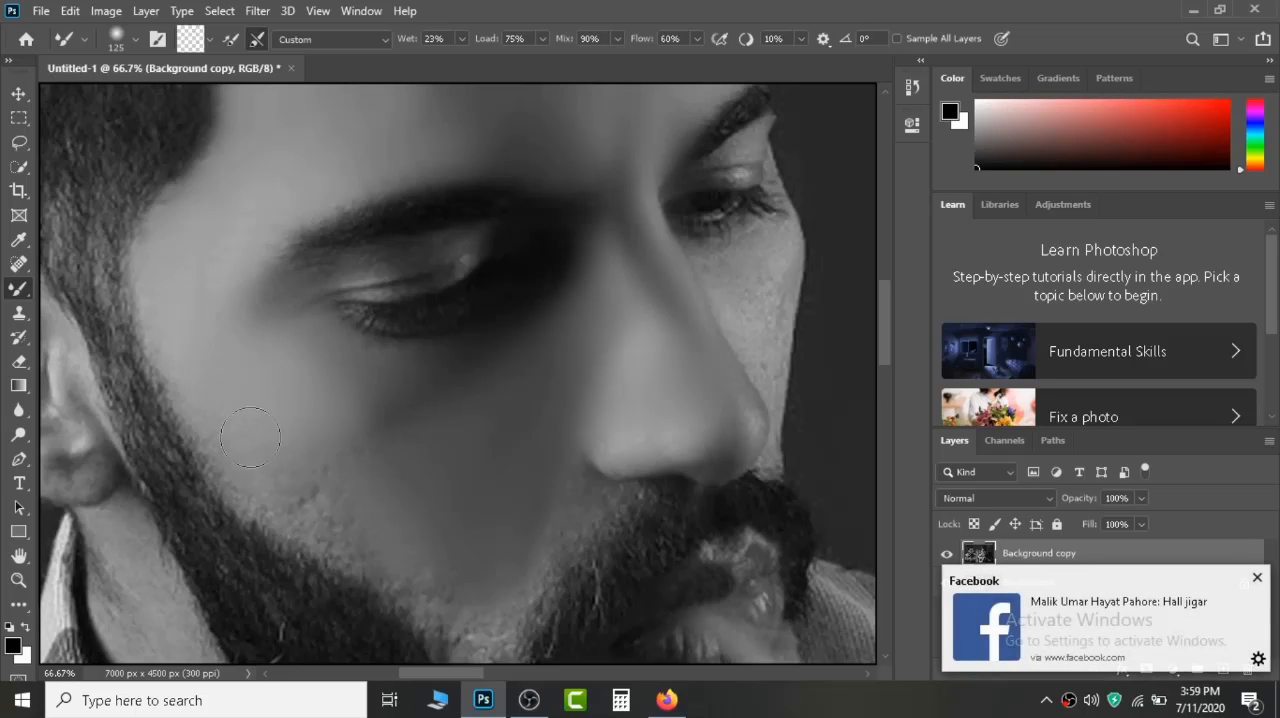
drag(290, 502, 323, 494)
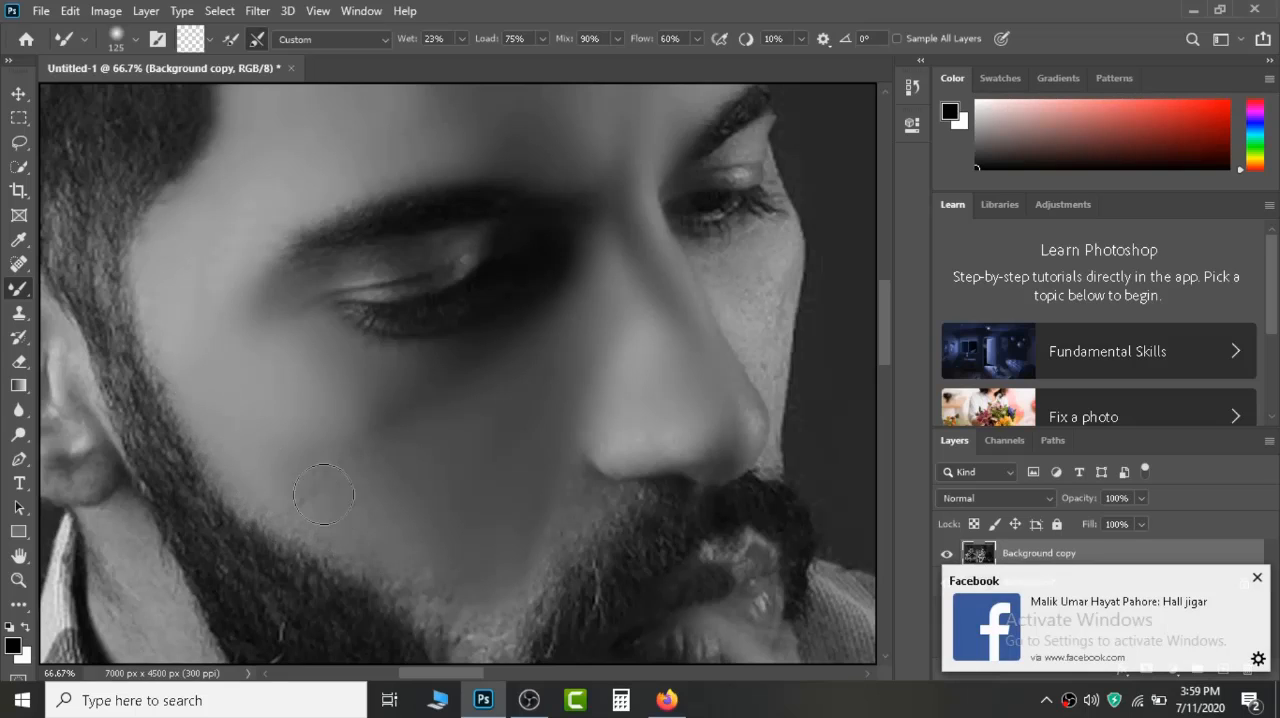
mouse_move(337, 451)
mouse_down()
mouse_move(361, 463)
mouse_move(352, 482)
mouse_up()
mouse_move(301, 519)
mouse_down()
mouse_move(490, 618)
mouse_move(497, 567)
mouse_move(565, 531)
mouse_up()
scroll(551, 517, down, 5)
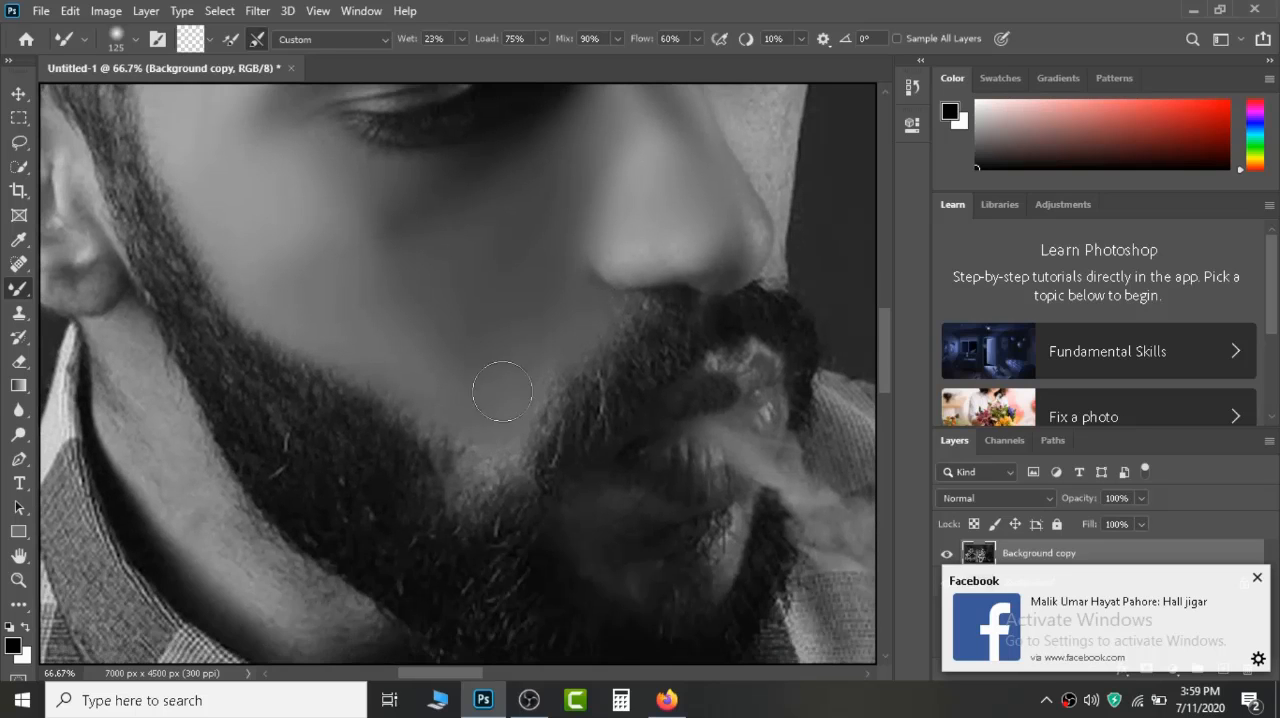
mouse_move(481, 472)
mouse_down()
mouse_move(472, 434)
mouse_move(530, 405)
mouse_move(440, 310)
mouse_up()
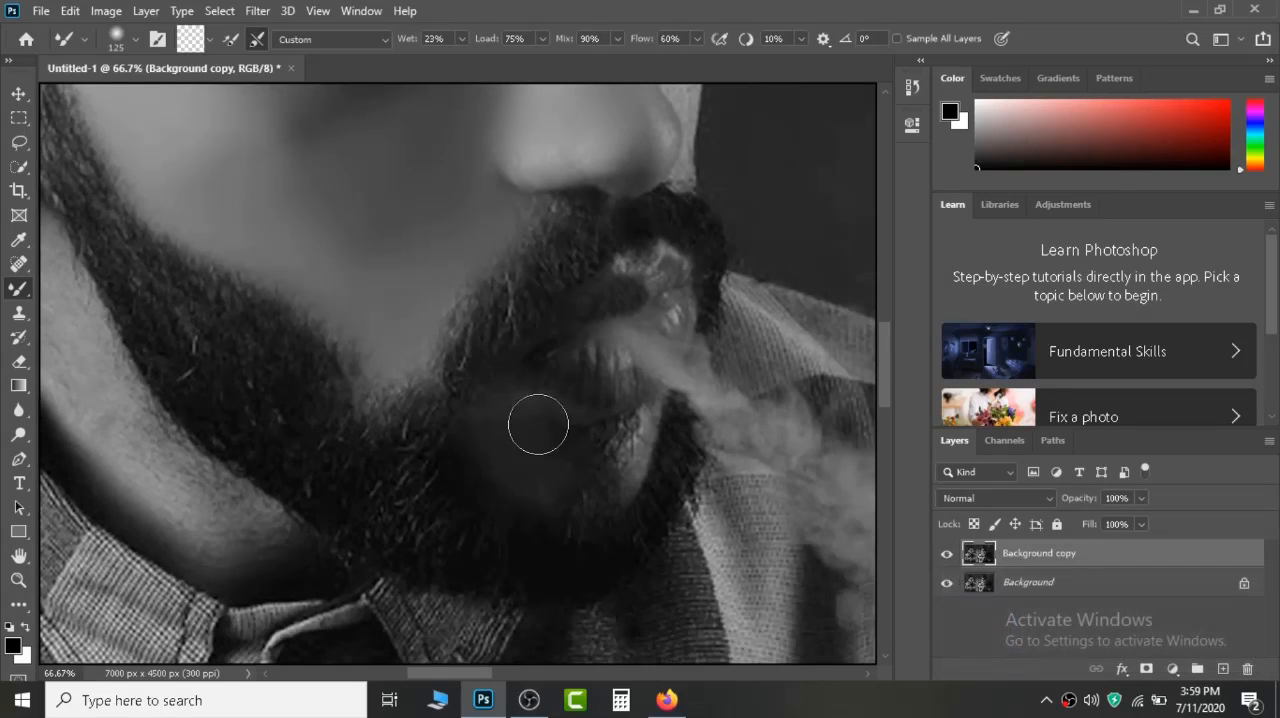
Reduce the Mixer Brush to size 50 and smooth the left man's skin below the lower lip and on the far cheek.
key(bracketleft)
key(bracketleft)
key(bracketleft)
key(bracketleft)
key(bracketleft)
key(bracketleft)
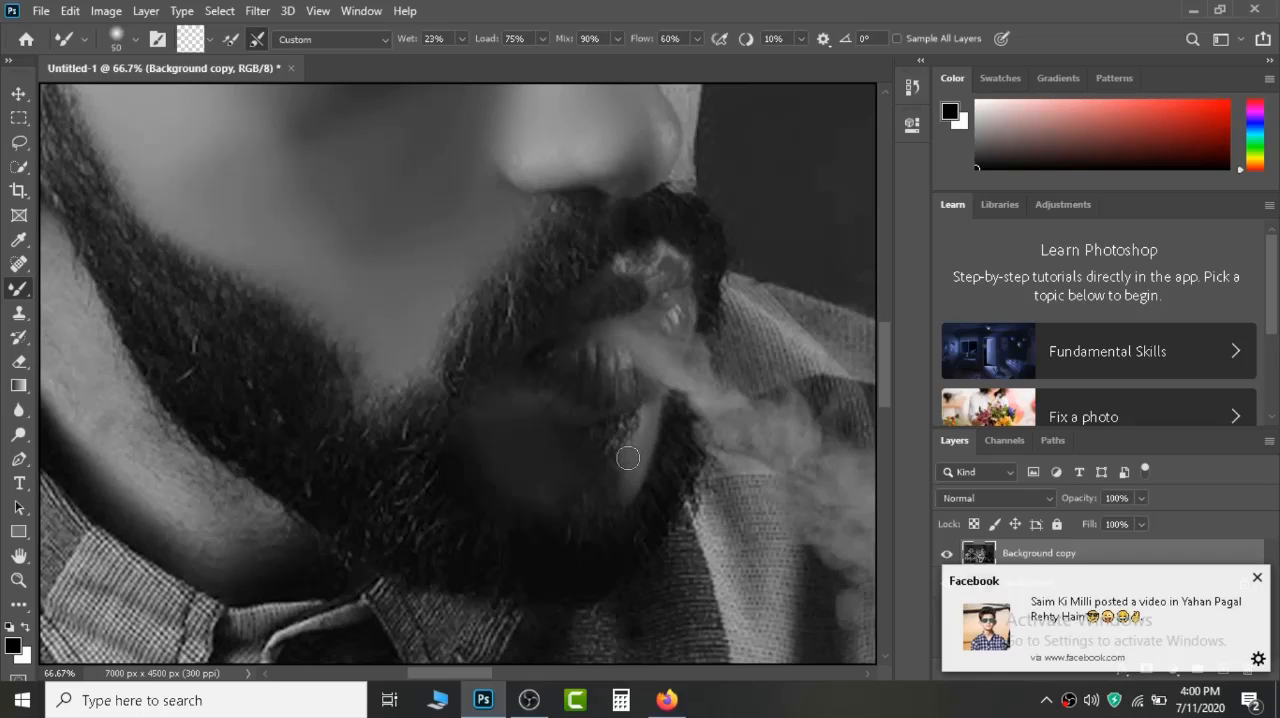
drag(634, 346, 505, 637)
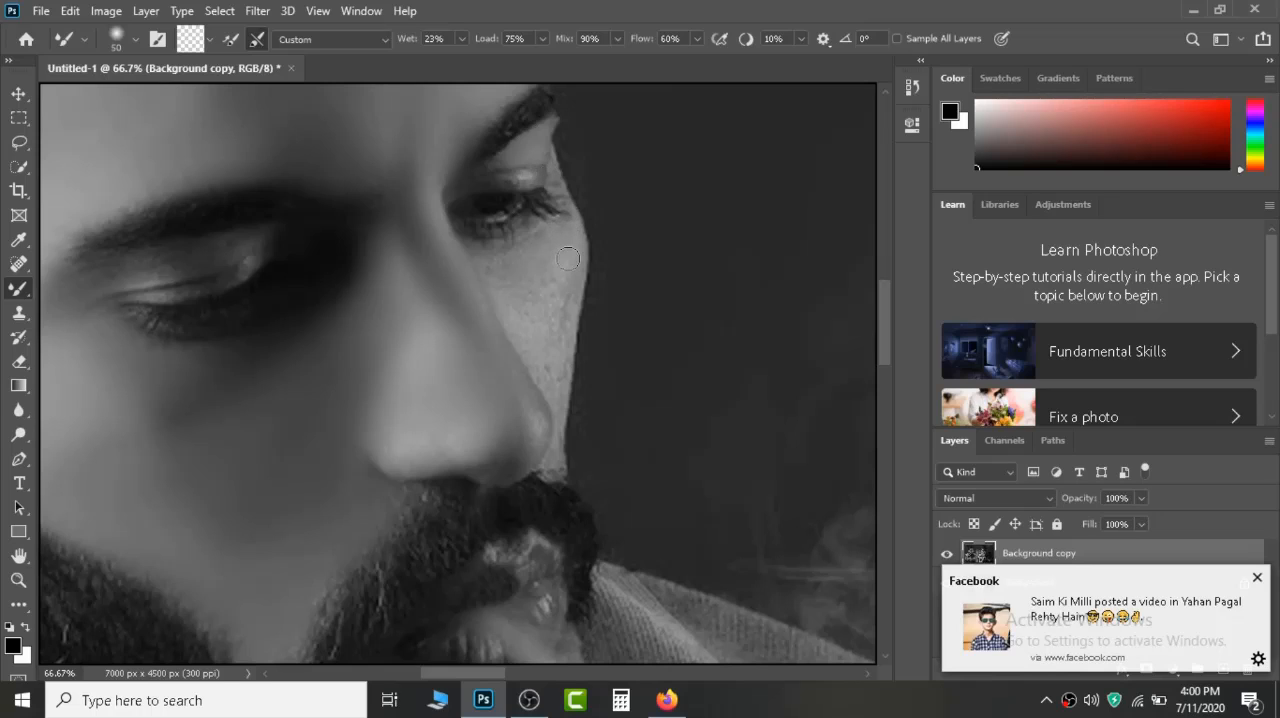
drag(566, 256, 579, 229)
drag(554, 398, 539, 361)
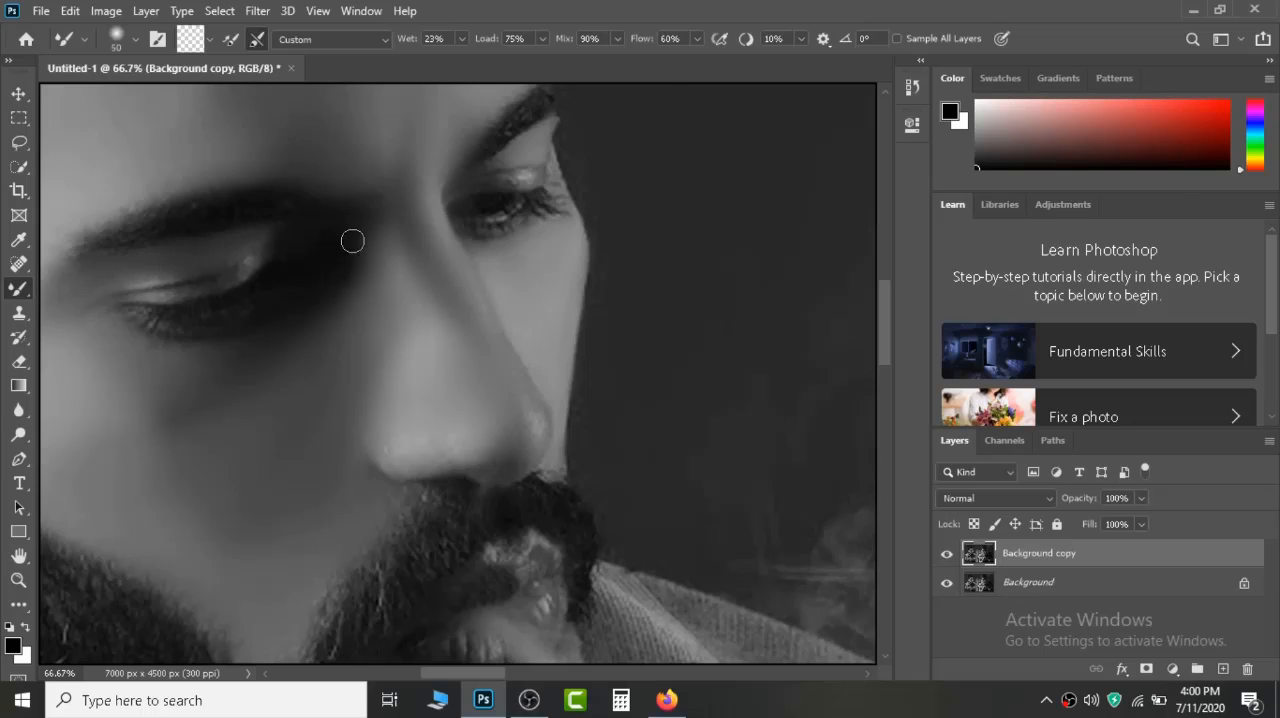
Enlarge the Mixer Brush to size 300 and smooth the shadowed side of the forehead of the man on the right.
scroll(464, 187, down, 5)
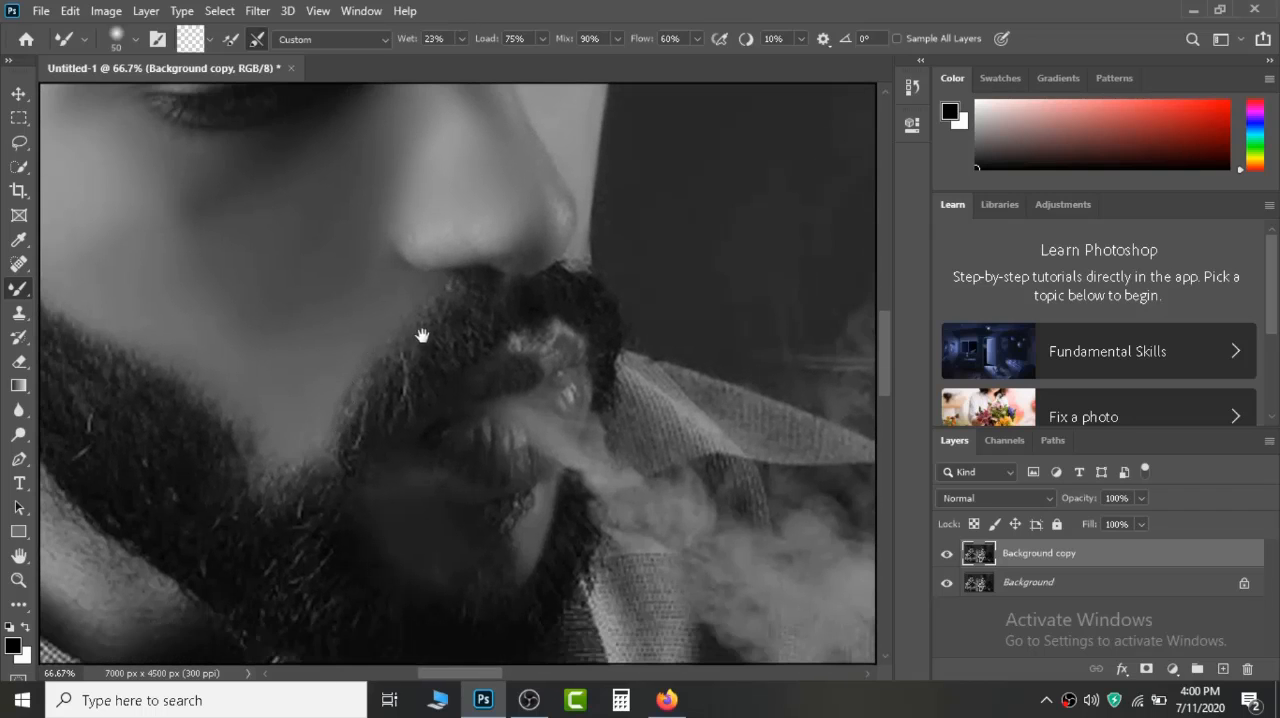
drag(422, 336, 56, 258)
drag(750, 210, 150, 380)
drag(710, 315, 114, 380)
mouse_move(523, 265)
mouse_down()
mouse_move(426, 451)
mouse_move(394, 432)
mouse_up()
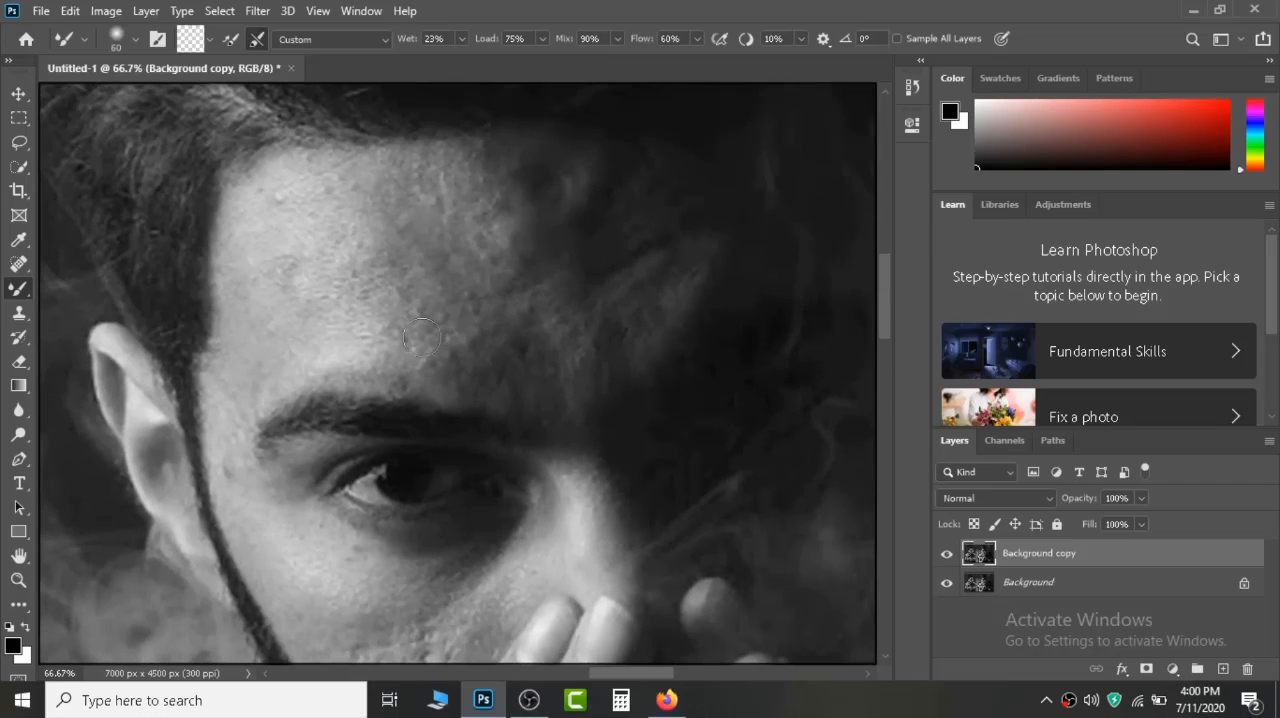
key(bracketright)
key(bracketright)
key(bracketright)
key(bracketright)
key(bracketright)
key(bracketright)
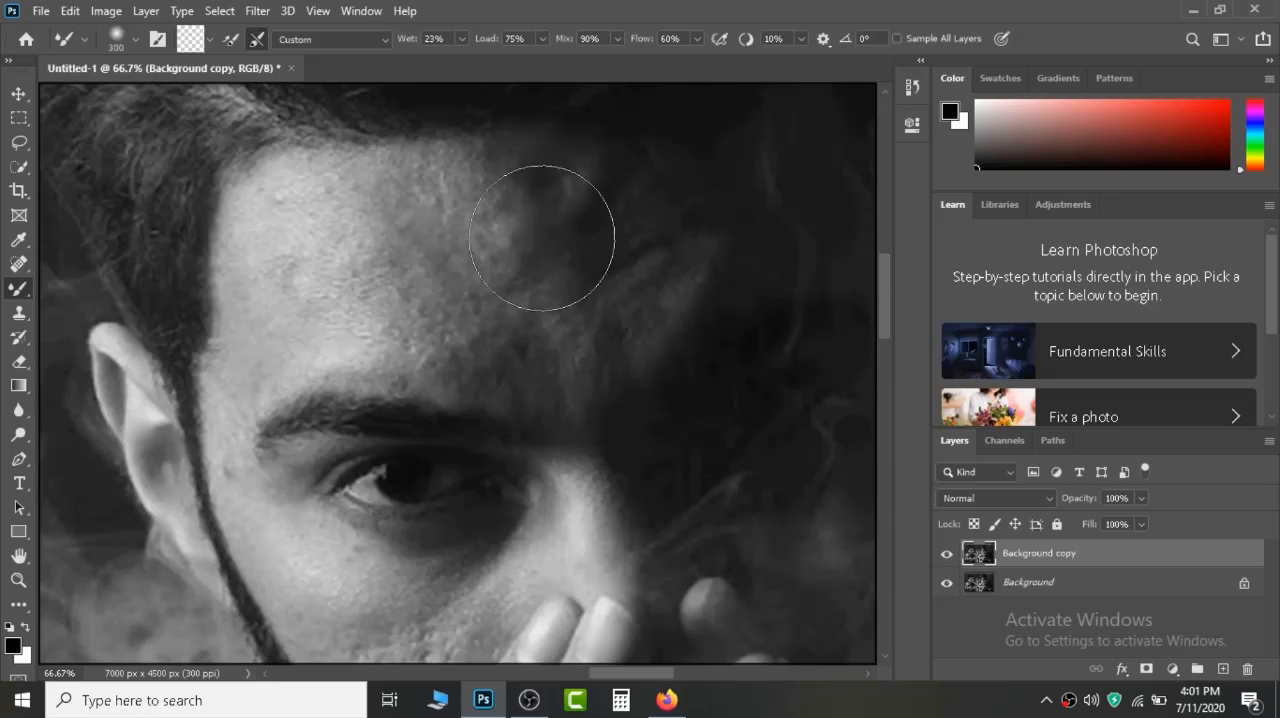
mouse_move(539, 228)
mouse_down()
mouse_move(616, 270)
mouse_move(679, 258)
mouse_move(642, 258)
mouse_move(669, 244)
mouse_move(648, 262)
mouse_move(586, 247)
mouse_move(571, 270)
mouse_move(590, 316)
mouse_move(667, 262)
mouse_move(535, 251)
mouse_move(471, 212)
mouse_move(548, 200)
mouse_move(425, 225)
mouse_move(417, 285)
mouse_move(451, 345)
mouse_move(411, 223)
mouse_up()
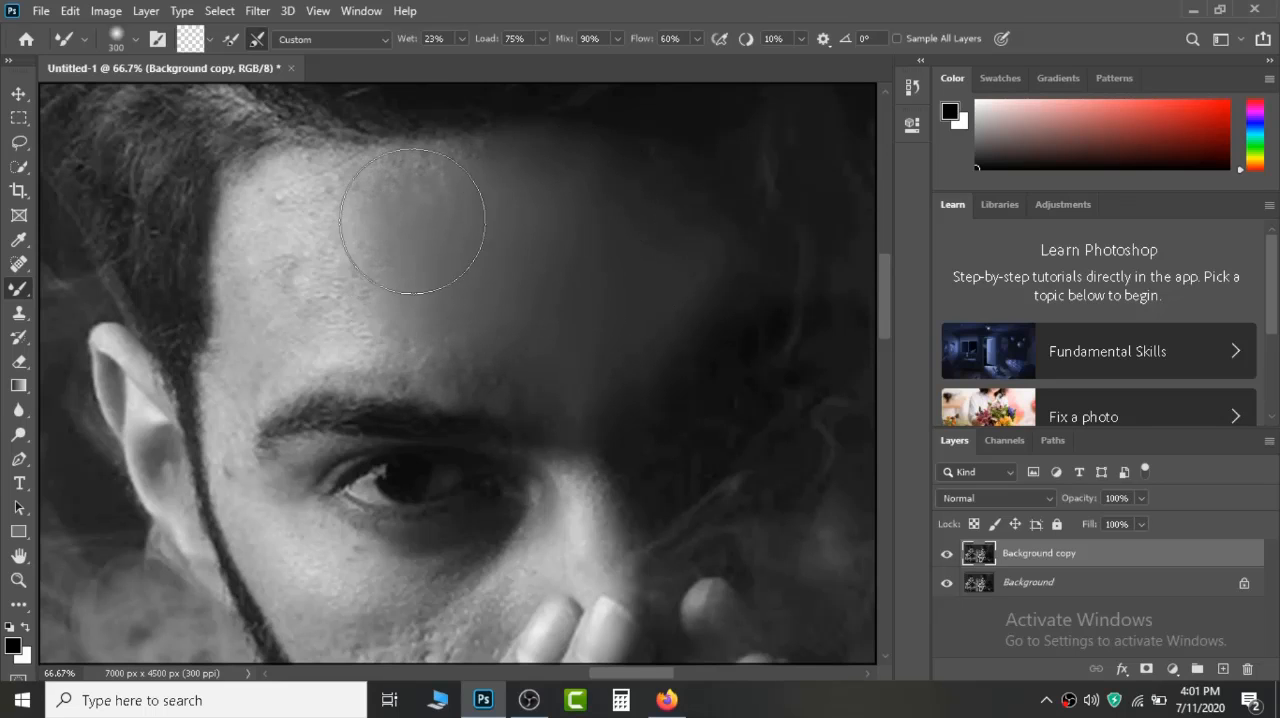
Smooth the brightly lit forehead of the man on the right up to the hairline and eyebrow, reducing the brush to size 100.
key(bracketleft)
key(bracketleft)
mouse_move(457, 171)
mouse_down()
mouse_move(285, 195)
mouse_move(253, 214)
mouse_move(284, 283)
mouse_move(262, 316)
mouse_move(253, 291)
mouse_move(277, 262)
mouse_move(315, 346)
mouse_move(331, 290)
mouse_move(347, 330)
mouse_move(348, 263)
mouse_move(398, 349)
mouse_move(530, 390)
mouse_move(424, 348)
mouse_move(497, 354)
mouse_move(439, 309)
mouse_move(521, 391)
mouse_move(406, 367)
mouse_up()
key(bracketleft)
key(bracketleft)
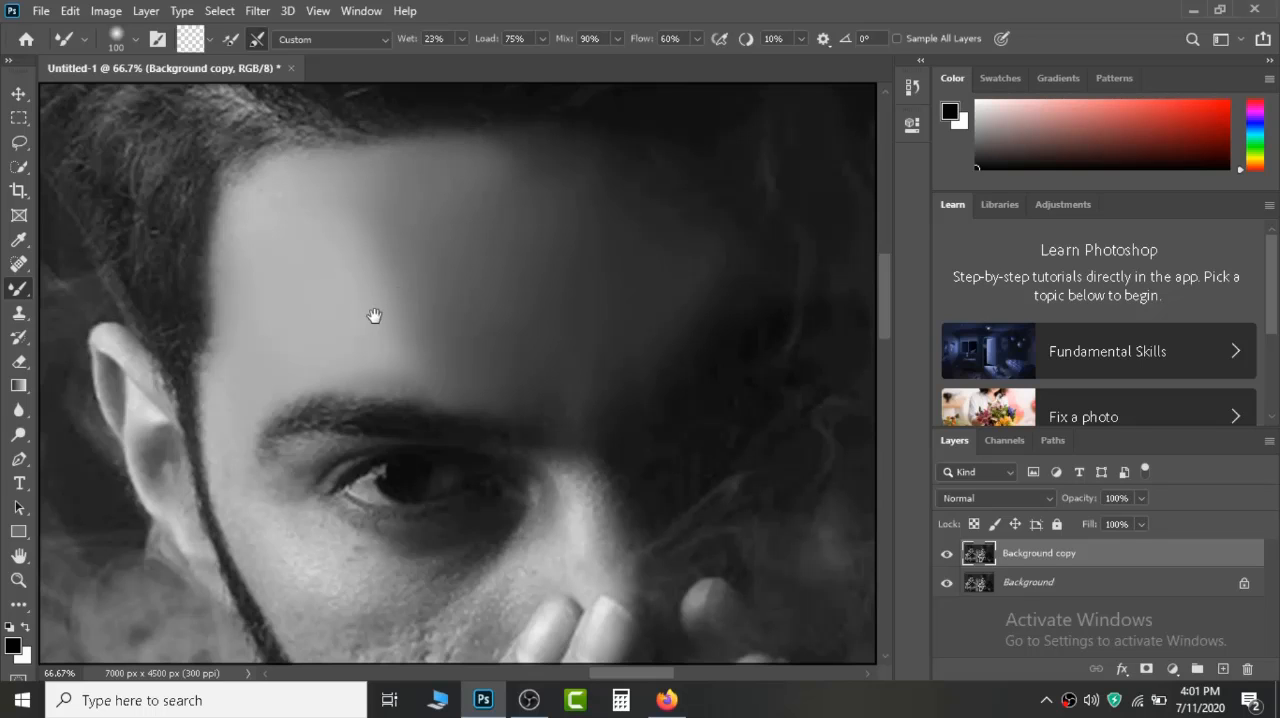
Smooth the right man's skin around the eye and the pitted cheek between the fingers and the beard line.
drag(374, 314, 487, 272)
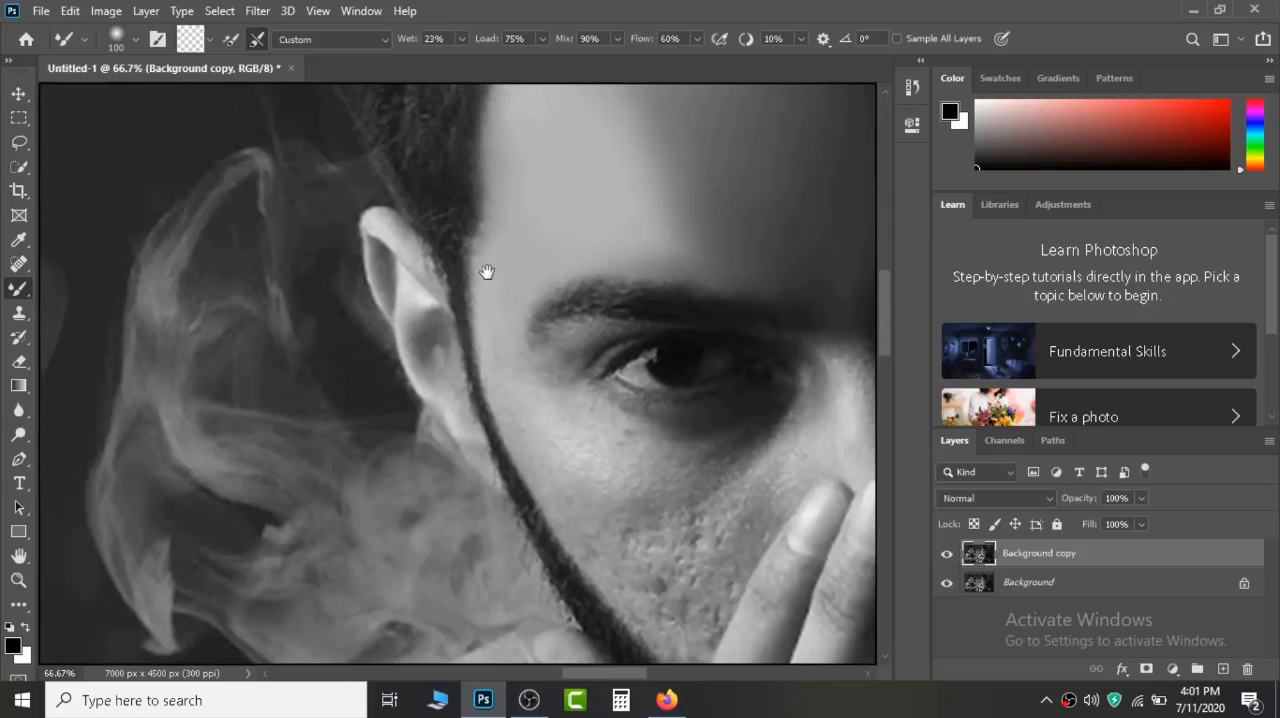
mouse_move(607, 367)
mouse_down()
mouse_move(293, 272)
mouse_move(425, 326)
mouse_move(271, 331)
mouse_move(653, 339)
mouse_move(255, 237)
mouse_move(400, 341)
mouse_move(616, 445)
mouse_move(372, 239)
mouse_move(406, 299)
mouse_move(336, 218)
mouse_move(317, 173)
mouse_move(329, 241)
mouse_move(406, 336)
mouse_move(356, 235)
mouse_move(410, 170)
mouse_move(368, 199)
mouse_move(356, 253)
mouse_move(382, 188)
mouse_move(355, 227)
mouse_move(453, 298)
mouse_move(421, 259)
mouse_move(437, 297)
mouse_move(589, 268)
mouse_move(615, 231)
mouse_move(531, 282)
mouse_move(600, 249)
mouse_move(518, 355)
mouse_move(655, 258)
mouse_move(657, 185)
mouse_move(668, 232)
mouse_move(653, 121)
mouse_move(674, 219)
mouse_move(660, 144)
mouse_move(698, 238)
mouse_move(682, 185)
mouse_move(707, 313)
mouse_move(651, 254)
mouse_move(657, 294)
mouse_move(579, 334)
mouse_move(594, 307)
mouse_up()
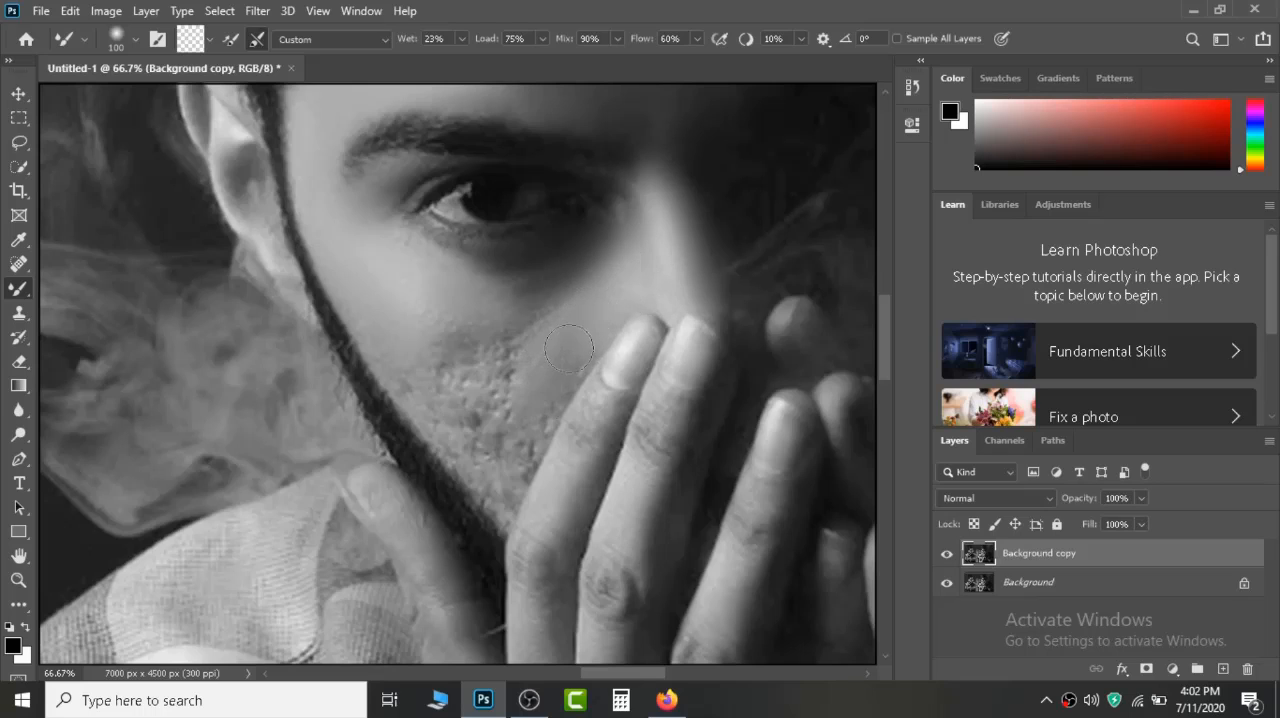
mouse_move(558, 393)
mouse_down()
mouse_move(584, 320)
mouse_move(609, 305)
mouse_move(580, 350)
mouse_up()
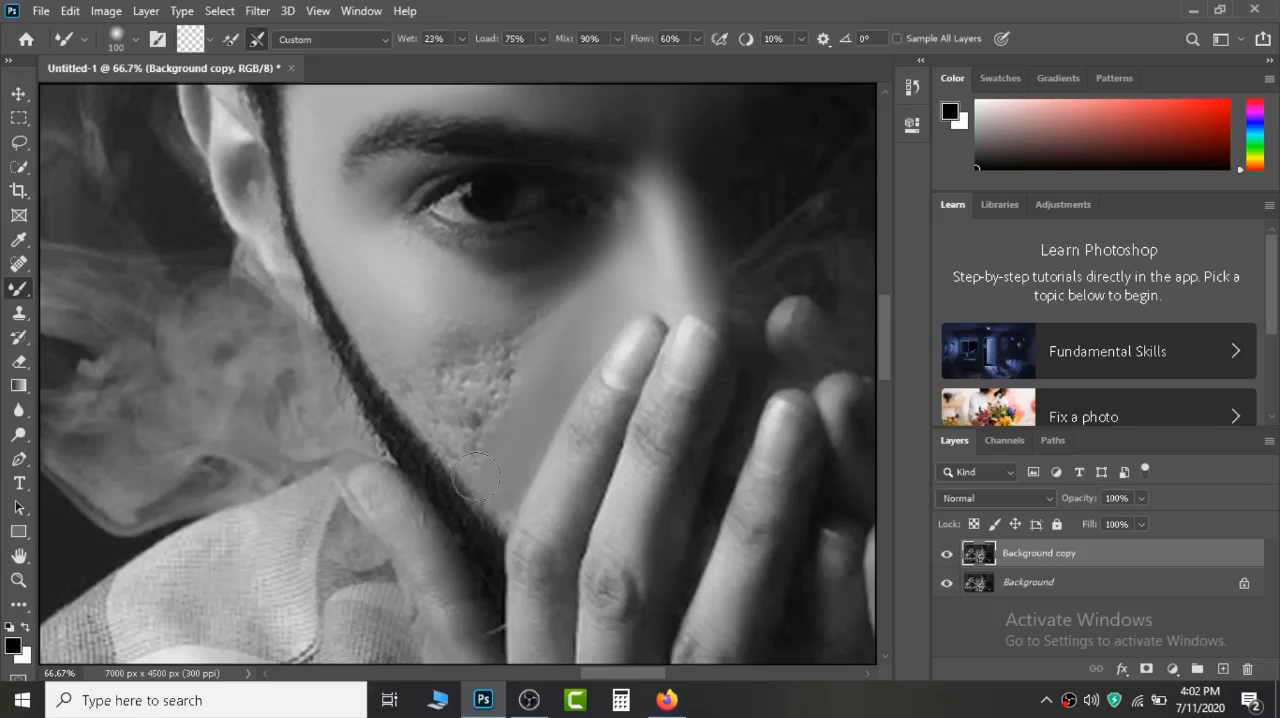
drag(475, 477, 538, 322)
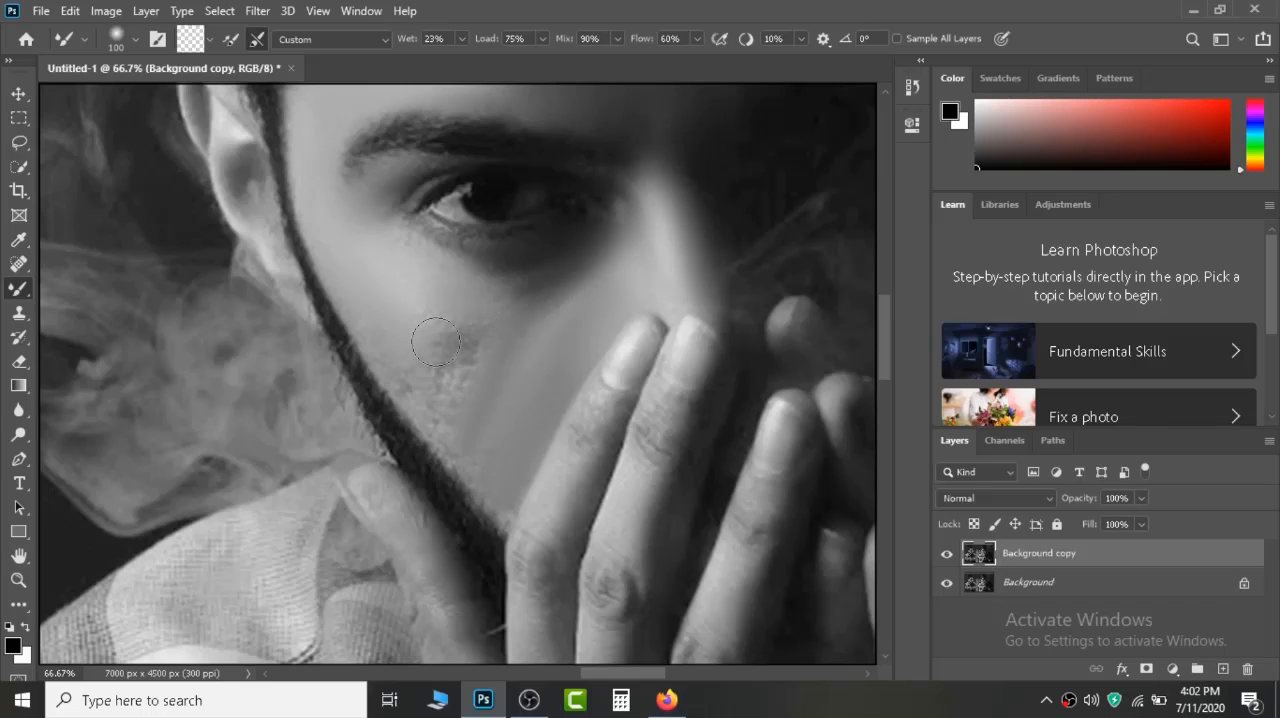
mouse_move(416, 320)
mouse_down()
mouse_move(480, 410)
mouse_move(472, 342)
mouse_move(586, 279)
mouse_move(420, 365)
mouse_up()
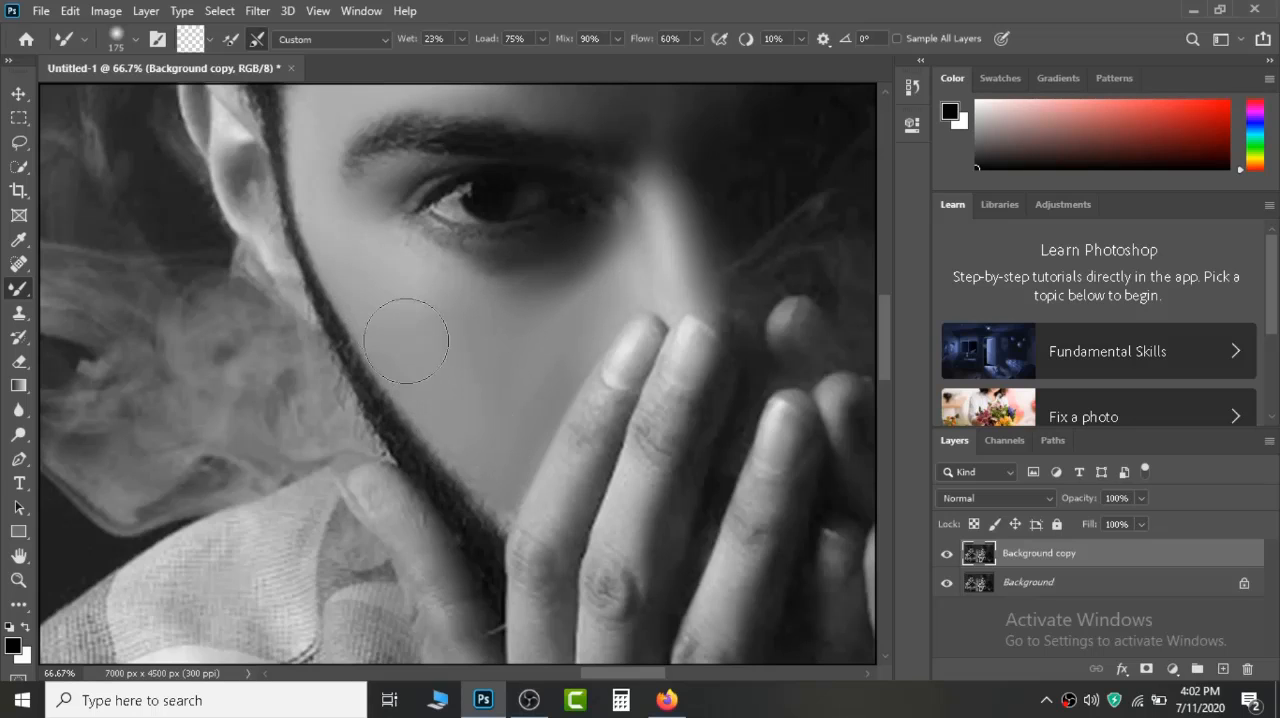
key(bracketleft)
drag(396, 369, 311, 191)
Reduce the Mixer Brush to size 50 and smooth the skin of the right man's ear and its upper rim.
drag(335, 263, 456, 526)
key(bracketleft)
key(bracketleft)
key(bracketleft)
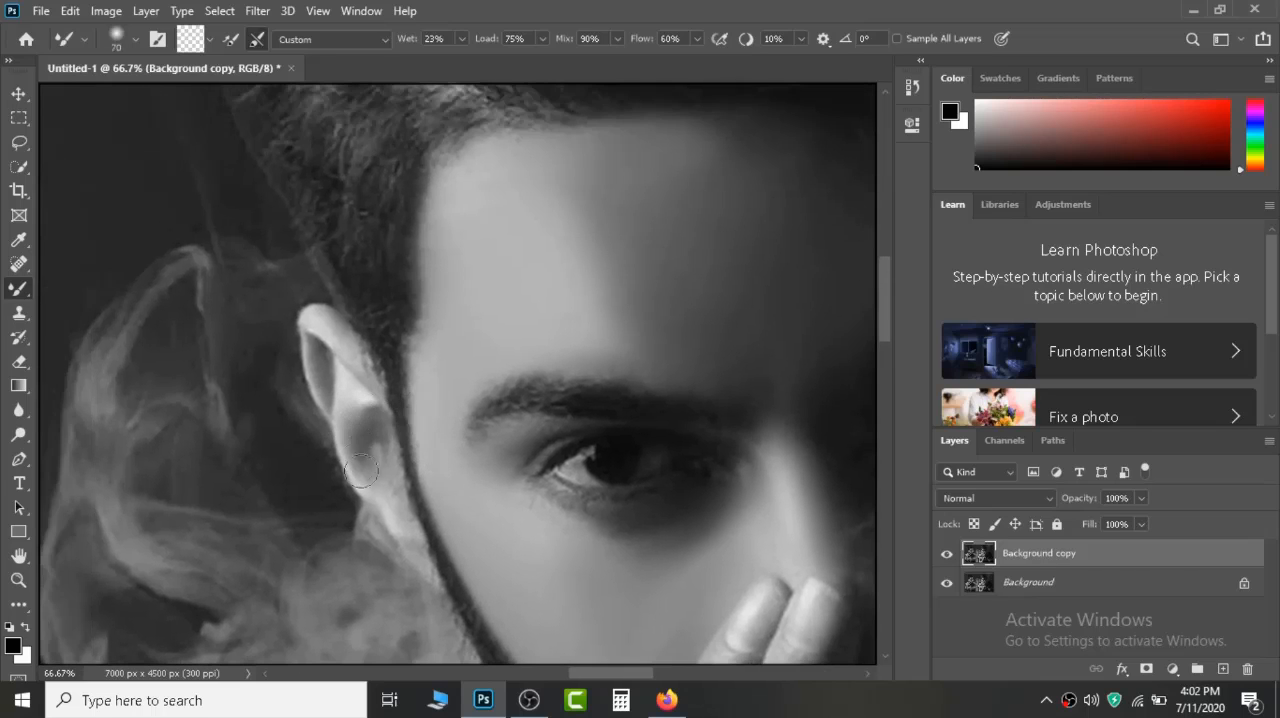
drag(361, 471, 369, 428)
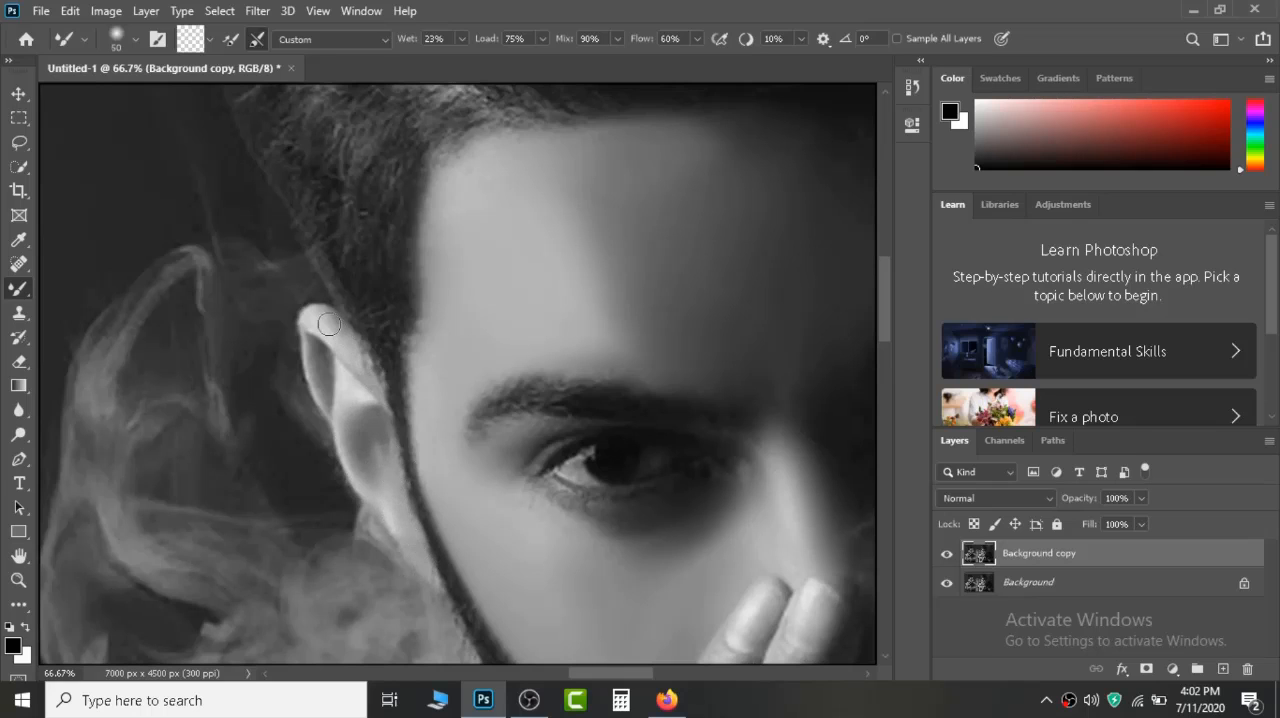
drag(329, 324, 337, 341)
mouse_move(326, 370)
mouse_down()
mouse_move(405, 294)
mouse_move(329, 560)
mouse_move(297, 574)
mouse_move(428, 281)
mouse_move(484, 370)
mouse_up()
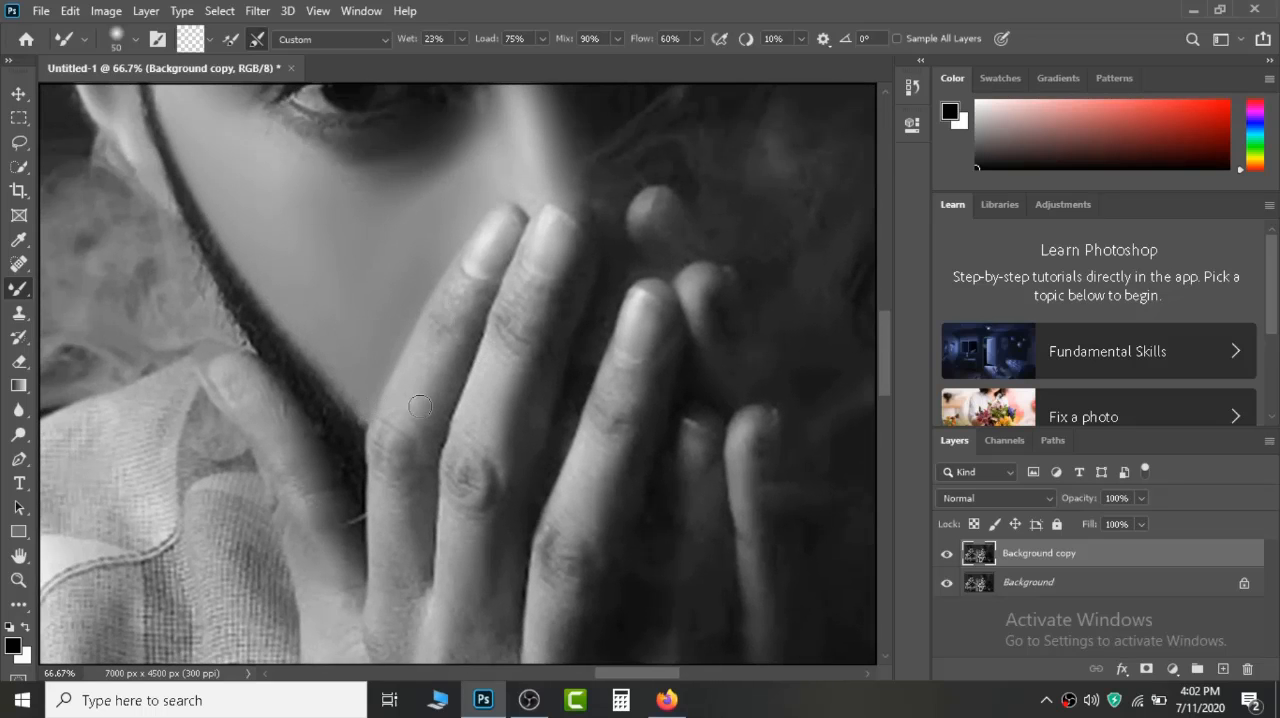
Enlarge the Mixer Brush to size 80 and smooth the right man's fingers, knuckles and thumb.
key(bracketright)
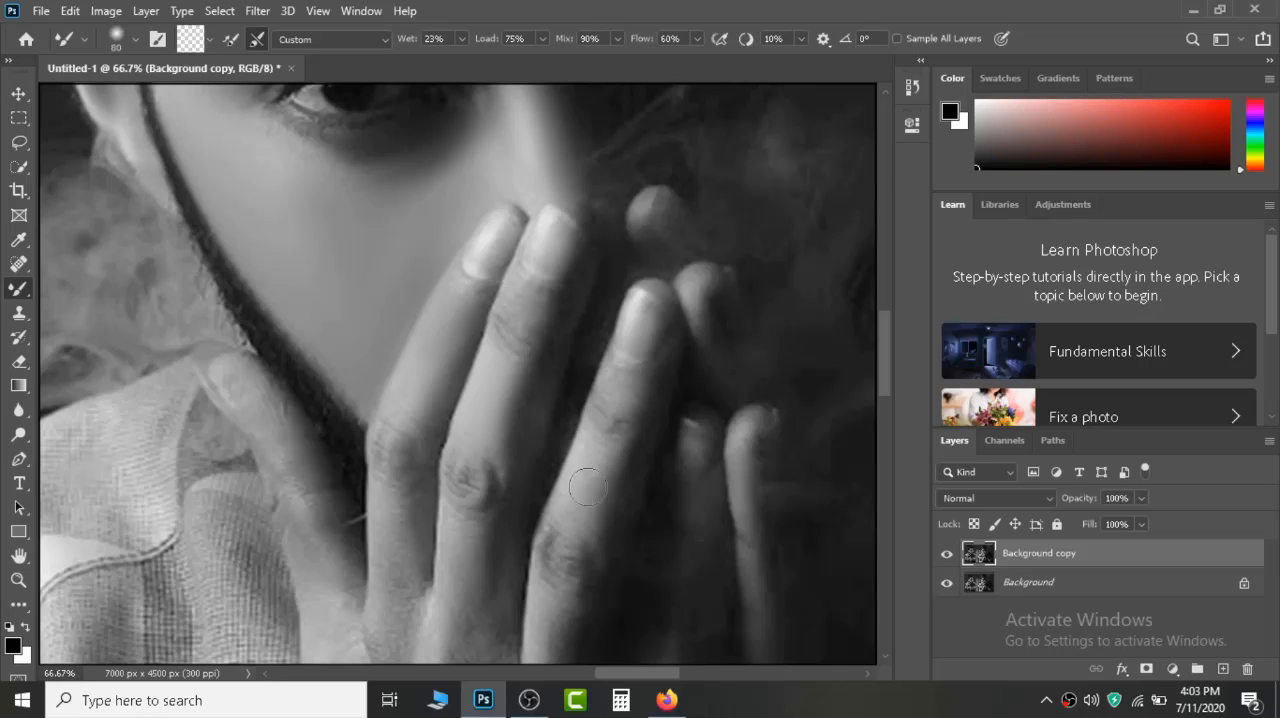
drag(587, 521, 679, 245)
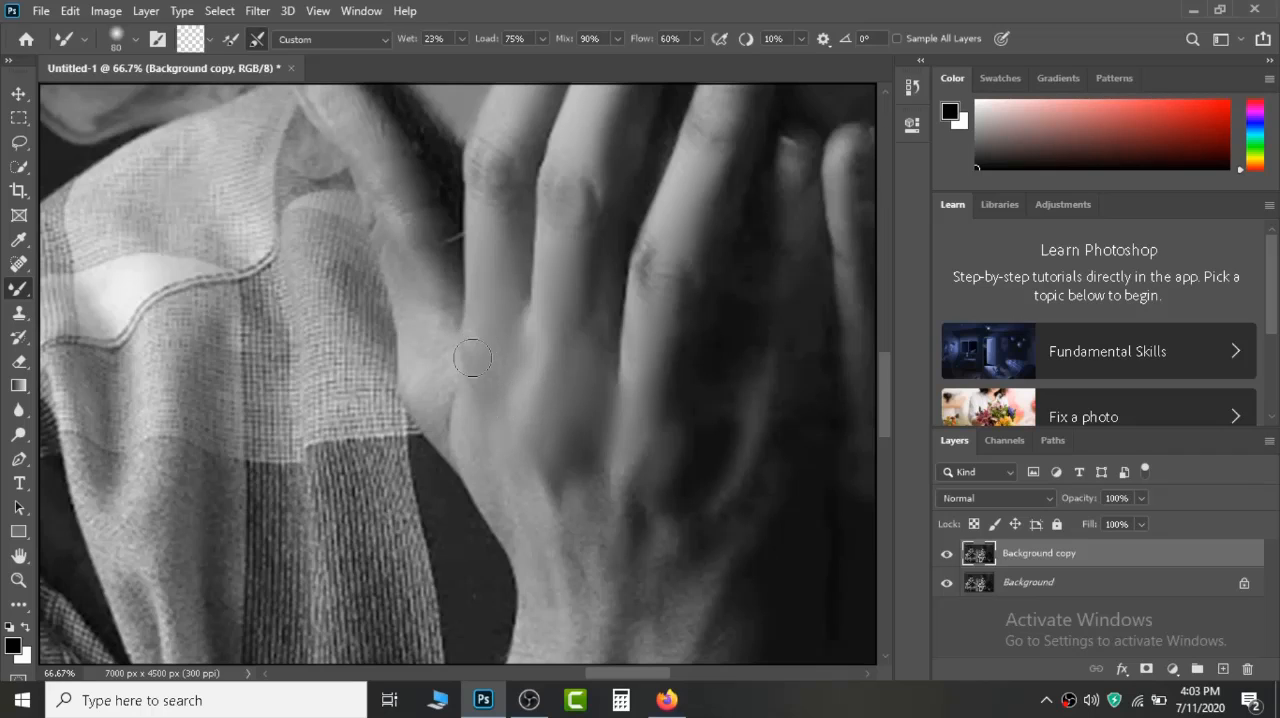
drag(520, 351, 588, 424)
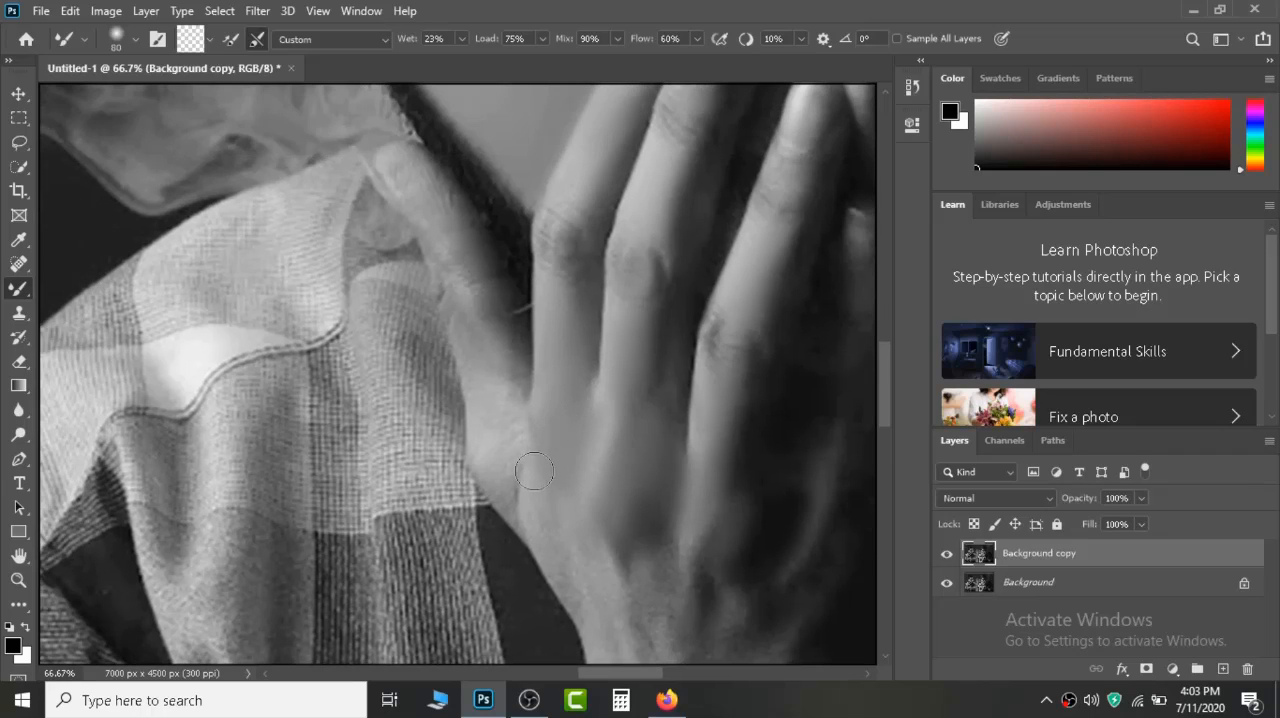
drag(493, 461, 507, 368)
mouse_move(456, 255)
mouse_down()
mouse_move(421, 179)
mouse_move(452, 228)
mouse_move(397, 161)
mouse_up()
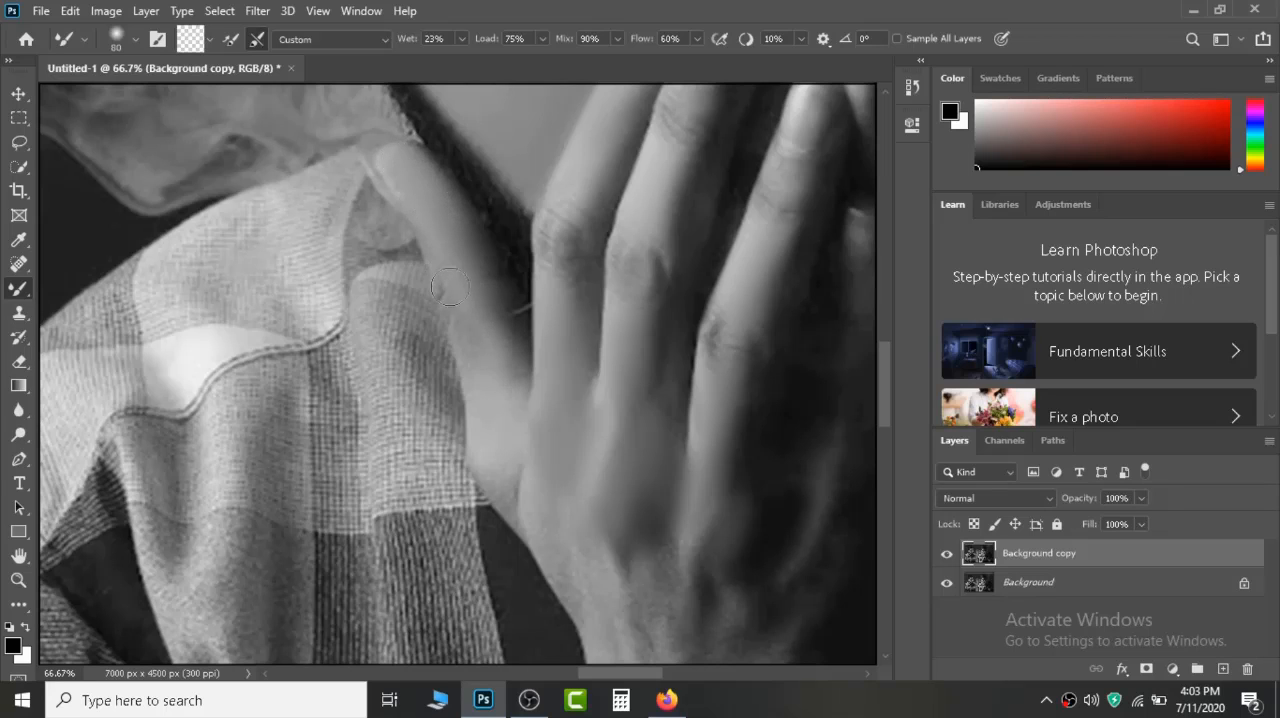
drag(484, 395, 469, 311)
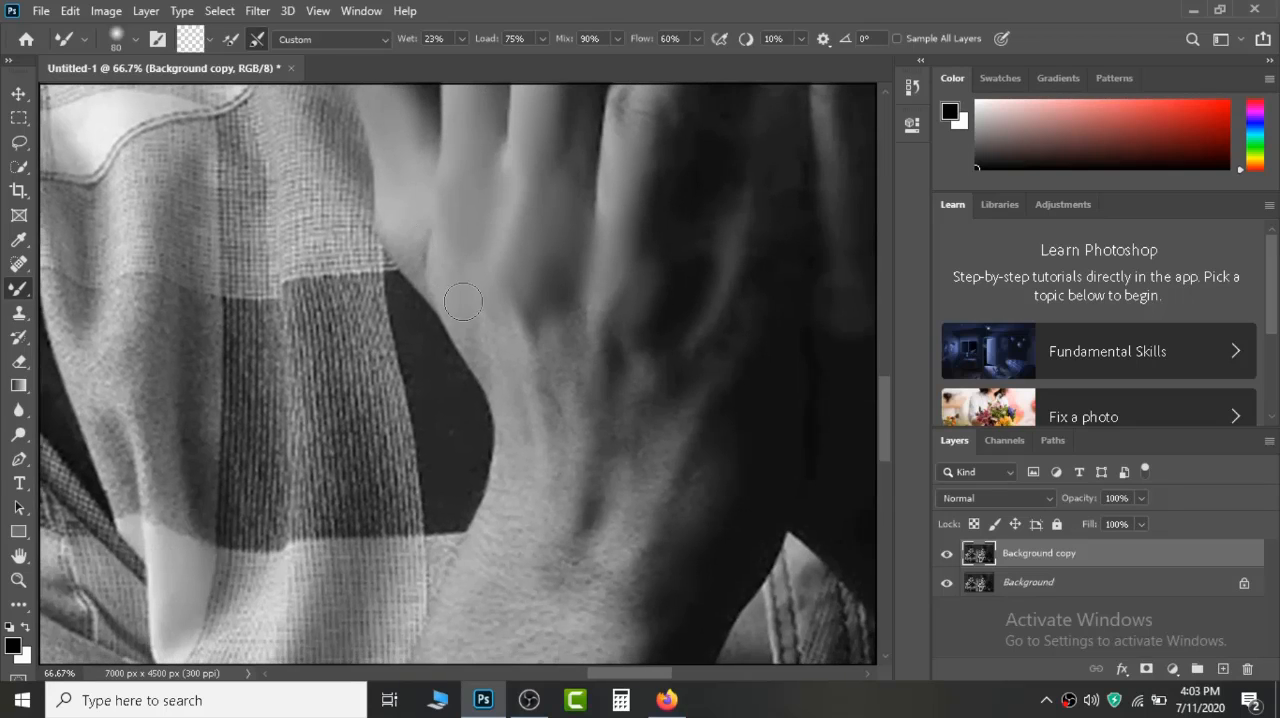
Set the Mixer Brush Wet value to 14% and smooth the back of the lit hand and its forearm, enlarging the brush to size 175.
drag(407, 46, 397, 46)
mouse_move(516, 377)
mouse_down()
mouse_move(546, 331)
mouse_move(572, 470)
mouse_move(614, 360)
mouse_move(683, 401)
mouse_move(660, 516)
mouse_move(719, 494)
mouse_move(687, 560)
mouse_move(662, 560)
mouse_move(758, 279)
mouse_move(681, 302)
mouse_up()
key(z)
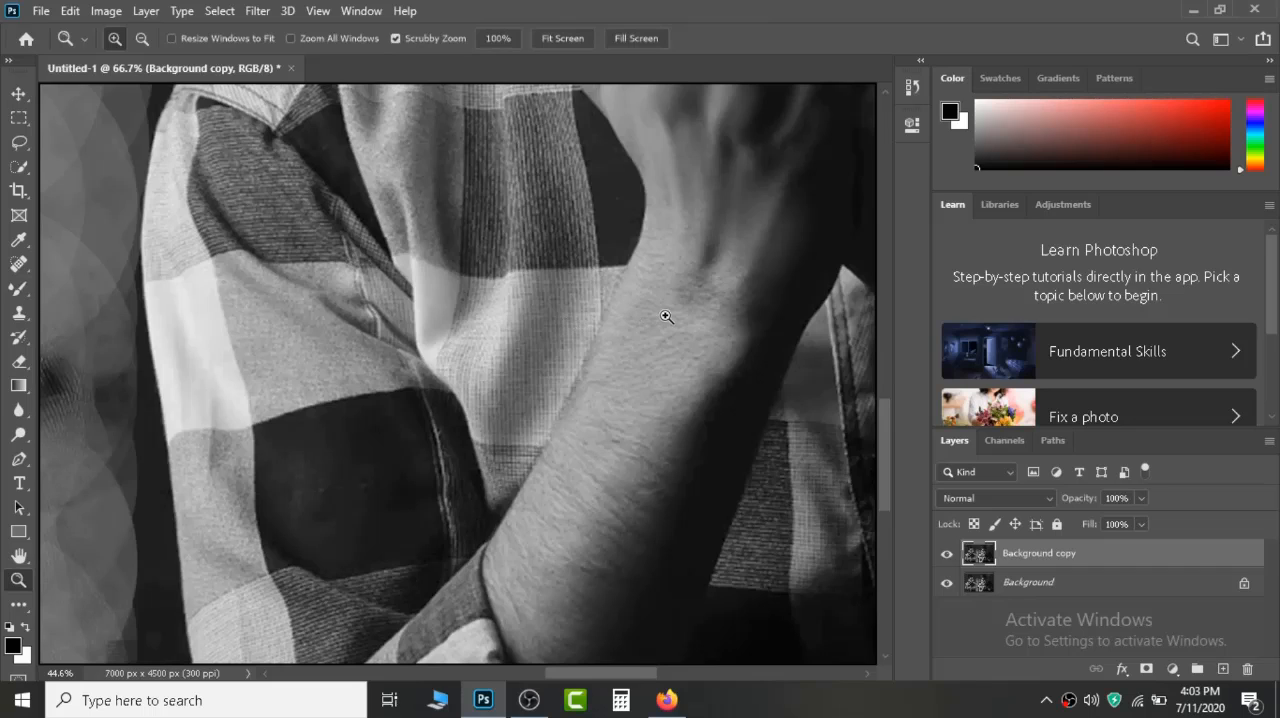
key(b)
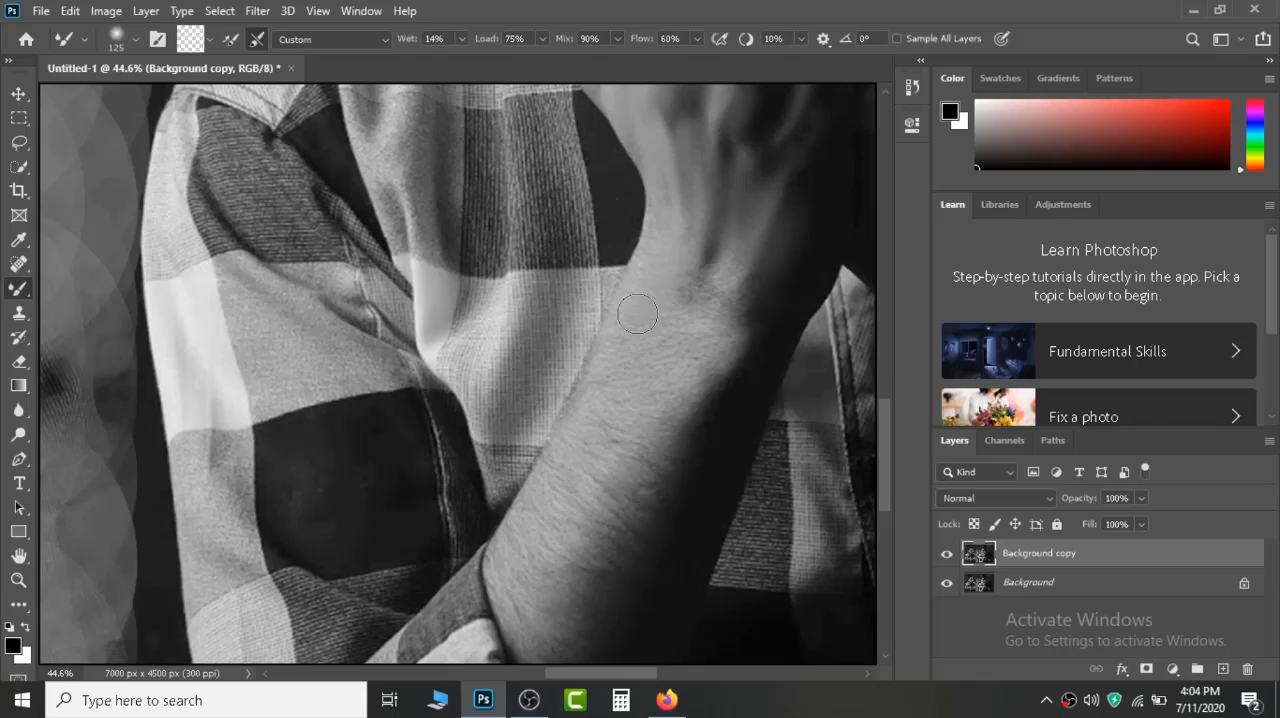
key(bracketright)
key(bracketright)
mouse_move(640, 342)
mouse_down()
mouse_move(720, 300)
mouse_move(743, 245)
mouse_move(625, 542)
mouse_move(539, 584)
mouse_move(528, 556)
mouse_move(513, 558)
mouse_move(615, 376)
mouse_move(622, 423)
mouse_move(565, 544)
mouse_move(689, 357)
mouse_move(696, 410)
mouse_move(646, 535)
mouse_move(602, 617)
mouse_move(554, 653)
mouse_move(671, 507)
mouse_move(679, 471)
mouse_move(645, 433)
mouse_move(547, 493)
mouse_move(580, 455)
mouse_move(556, 499)
mouse_move(680, 267)
mouse_move(708, 366)
mouse_move(628, 548)
mouse_move(560, 617)
mouse_move(579, 614)
mouse_move(647, 514)
mouse_move(696, 511)
mouse_move(613, 408)
mouse_up()
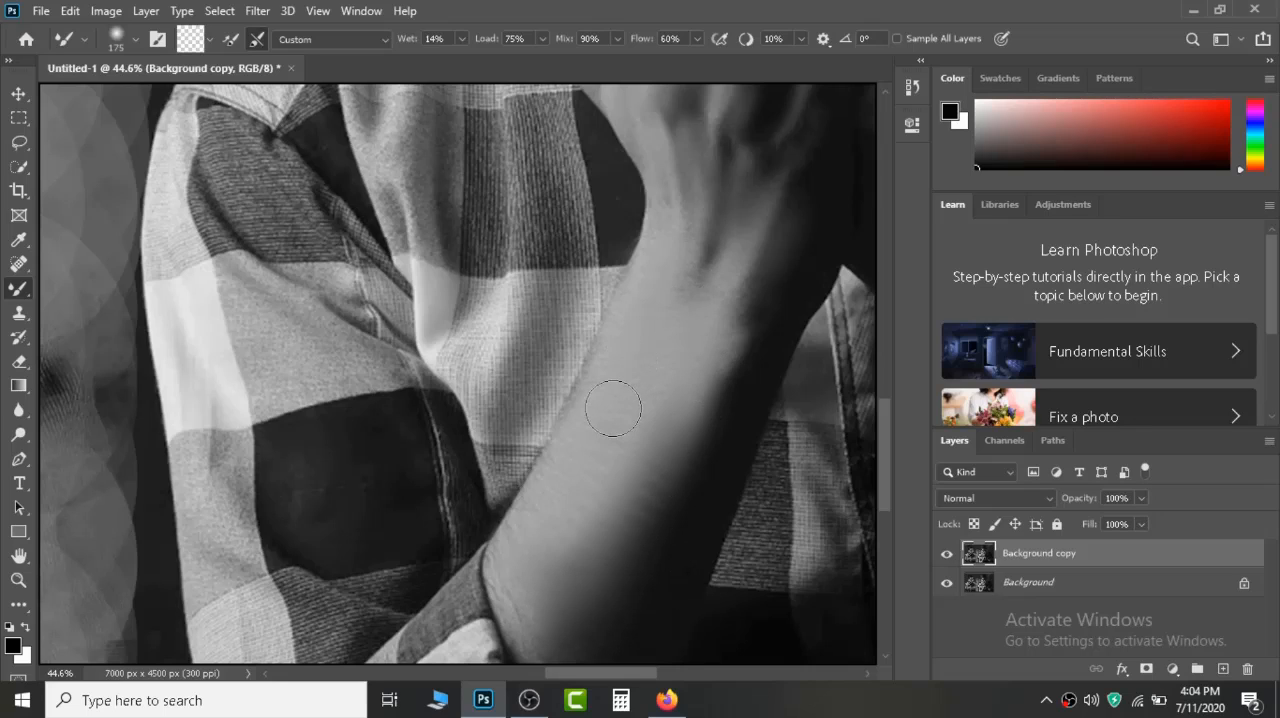
Smooth the right man's shadowed forearm up to the rolled cuff with the Mixer Brush at size 175, ending with the image fit on screen.
key(z)
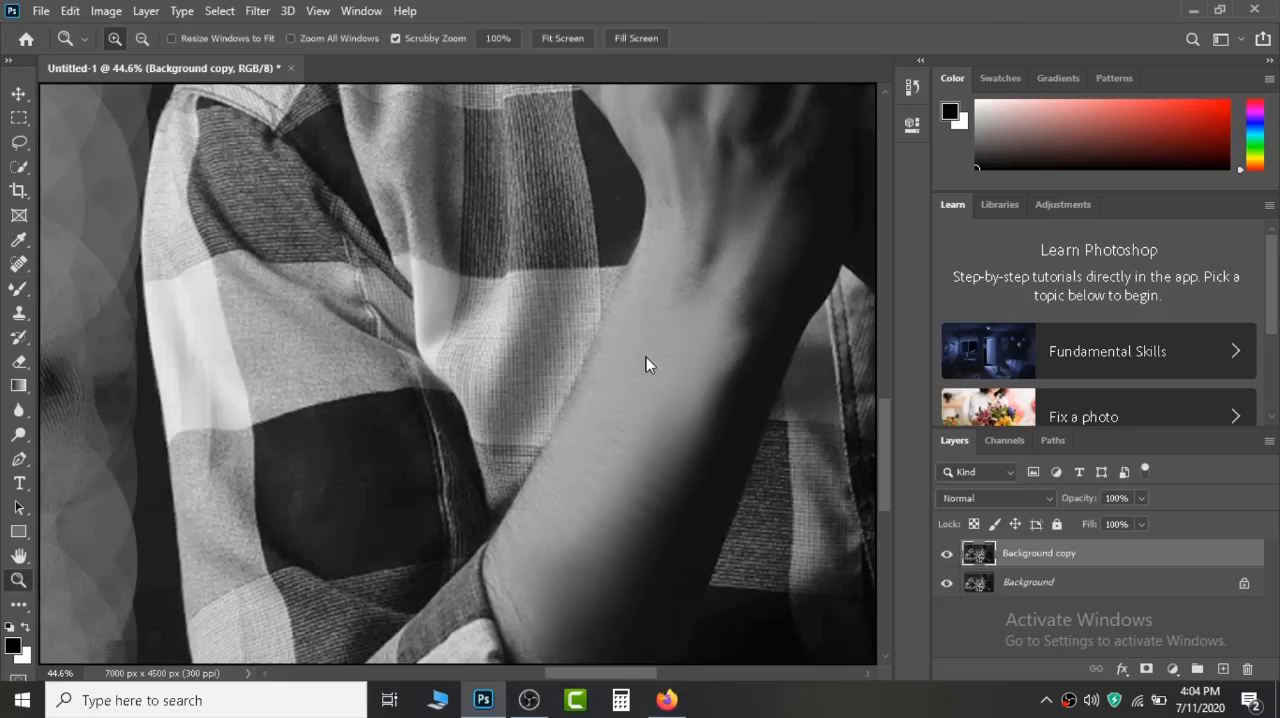
right_click(602, 357)
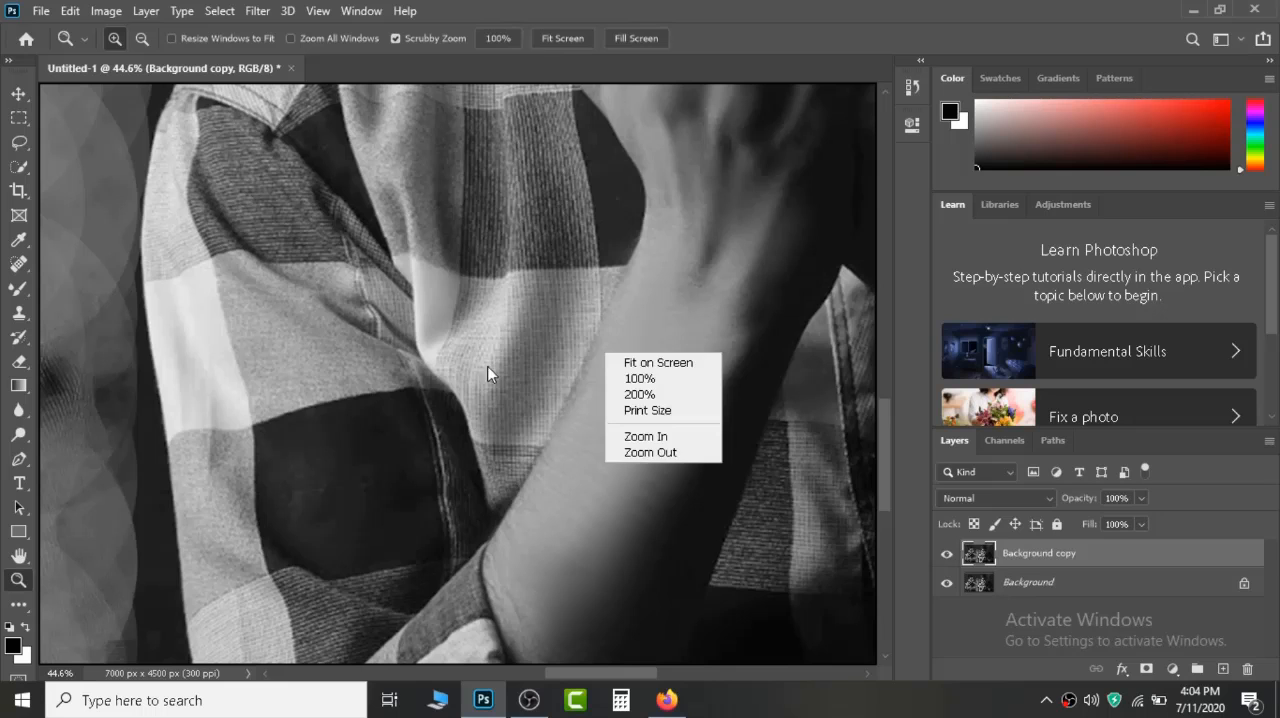
click(670, 363)
click(721, 516)
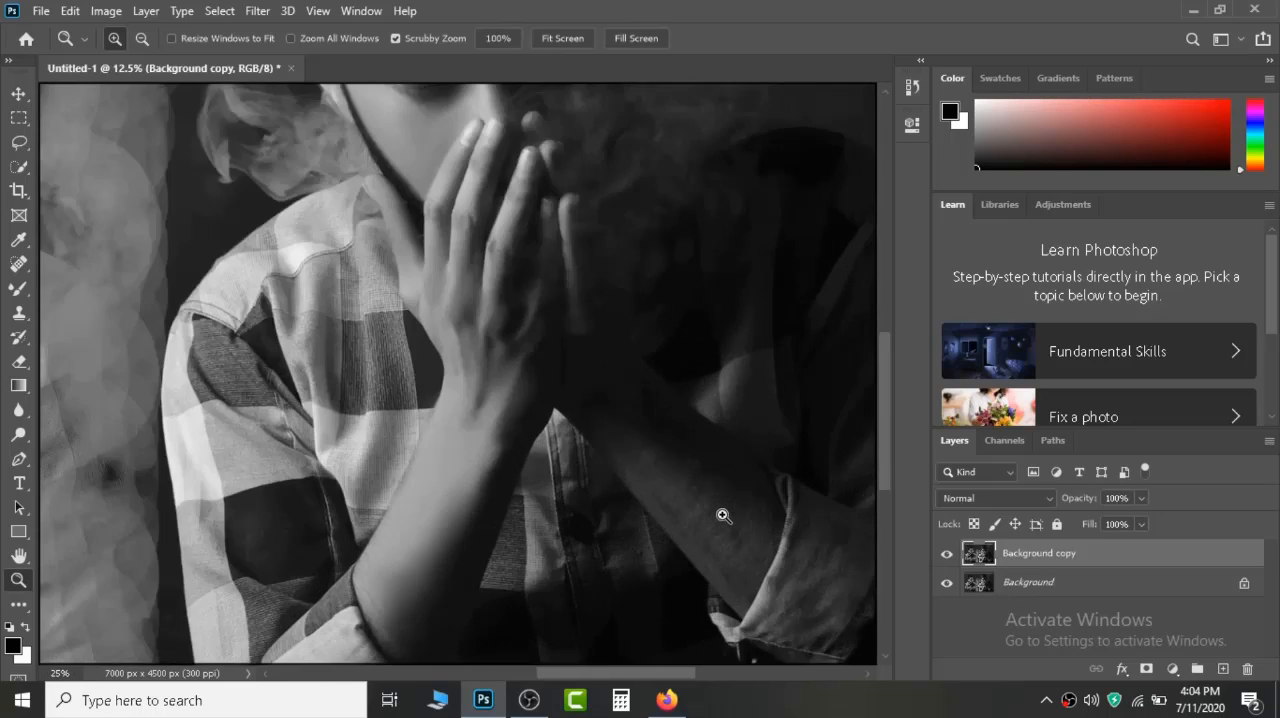
click(722, 516)
drag(722, 516, 606, 488)
key(b)
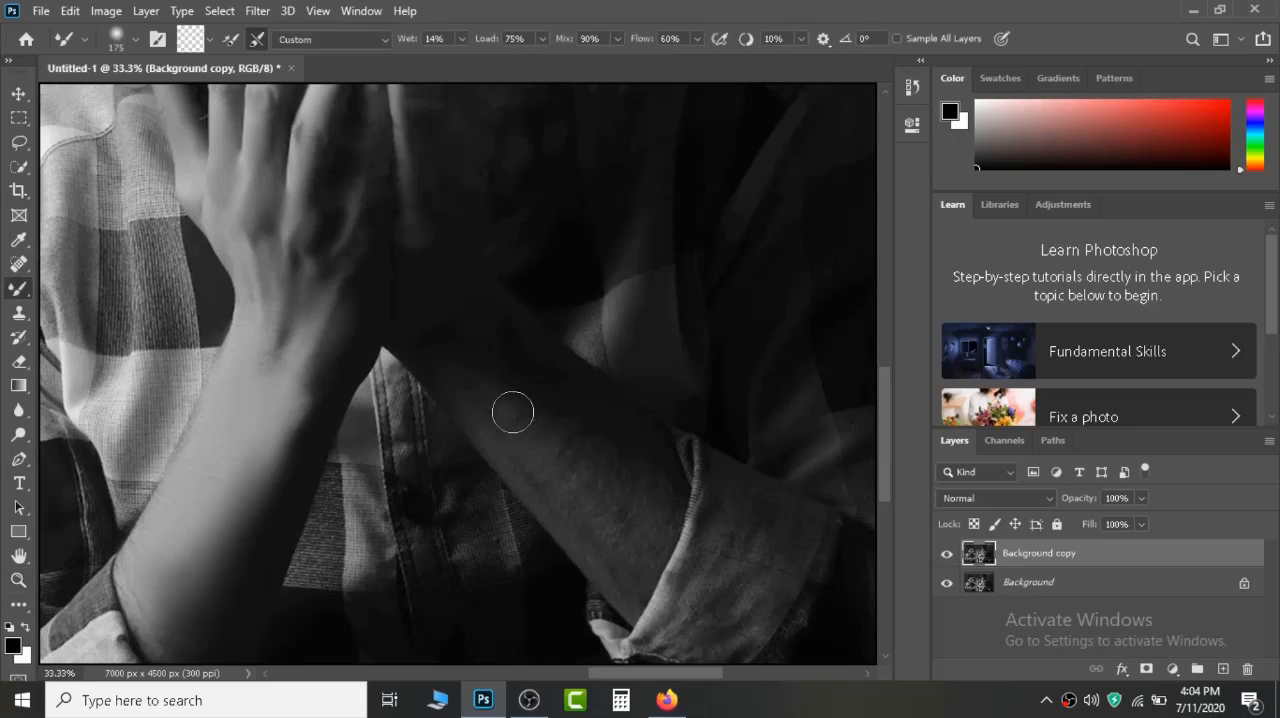
mouse_move(582, 488)
mouse_down()
mouse_move(641, 502)
mouse_move(629, 474)
mouse_move(494, 404)
mouse_move(536, 479)
mouse_move(649, 577)
mouse_move(638, 492)
mouse_move(464, 338)
mouse_move(476, 391)
mouse_move(630, 560)
mouse_move(463, 503)
mouse_move(211, 479)
mouse_move(215, 528)
mouse_move(232, 492)
mouse_move(161, 547)
mouse_move(216, 450)
mouse_move(175, 571)
mouse_move(232, 497)
mouse_move(181, 609)
mouse_move(271, 363)
mouse_move(277, 291)
mouse_move(251, 433)
mouse_move(256, 497)
mouse_up()
key(z)
right_click(257, 481)
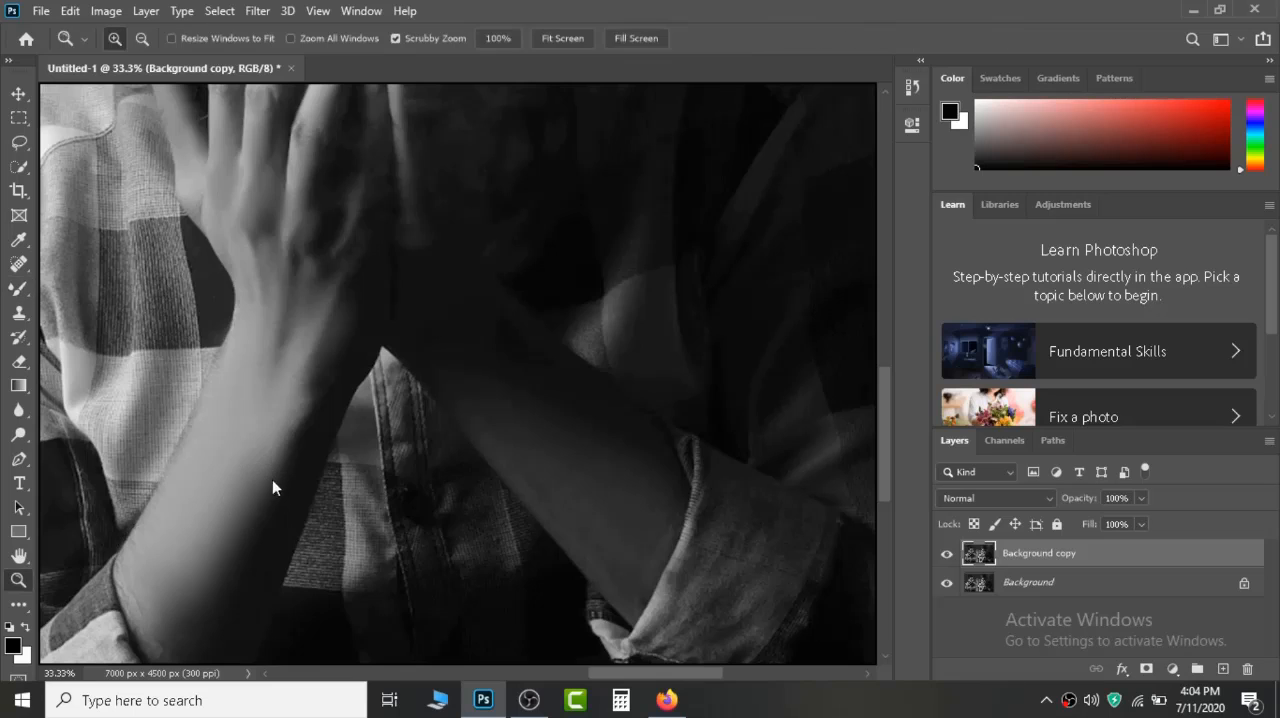
click(312, 493)
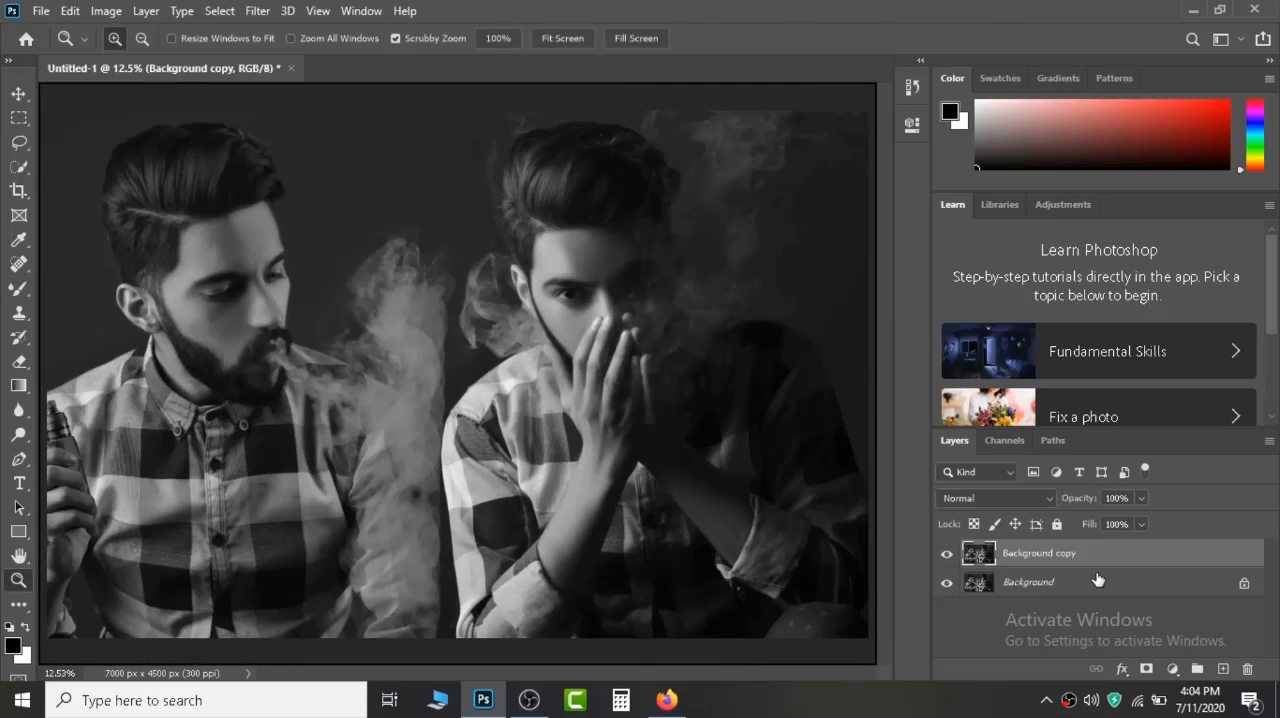
Merge the Background copy layer down into the Background and duplicate the merged layer.
right_click(1057, 553)
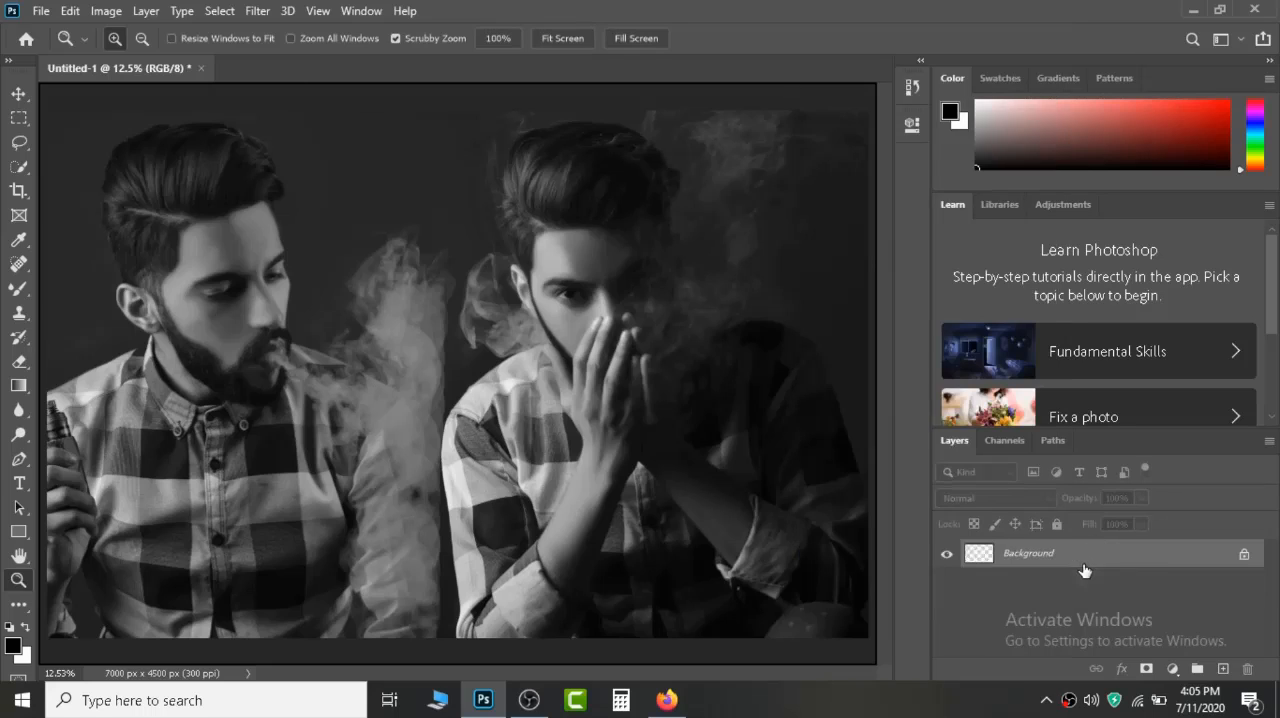
drag(1222, 662, 1223, 669)
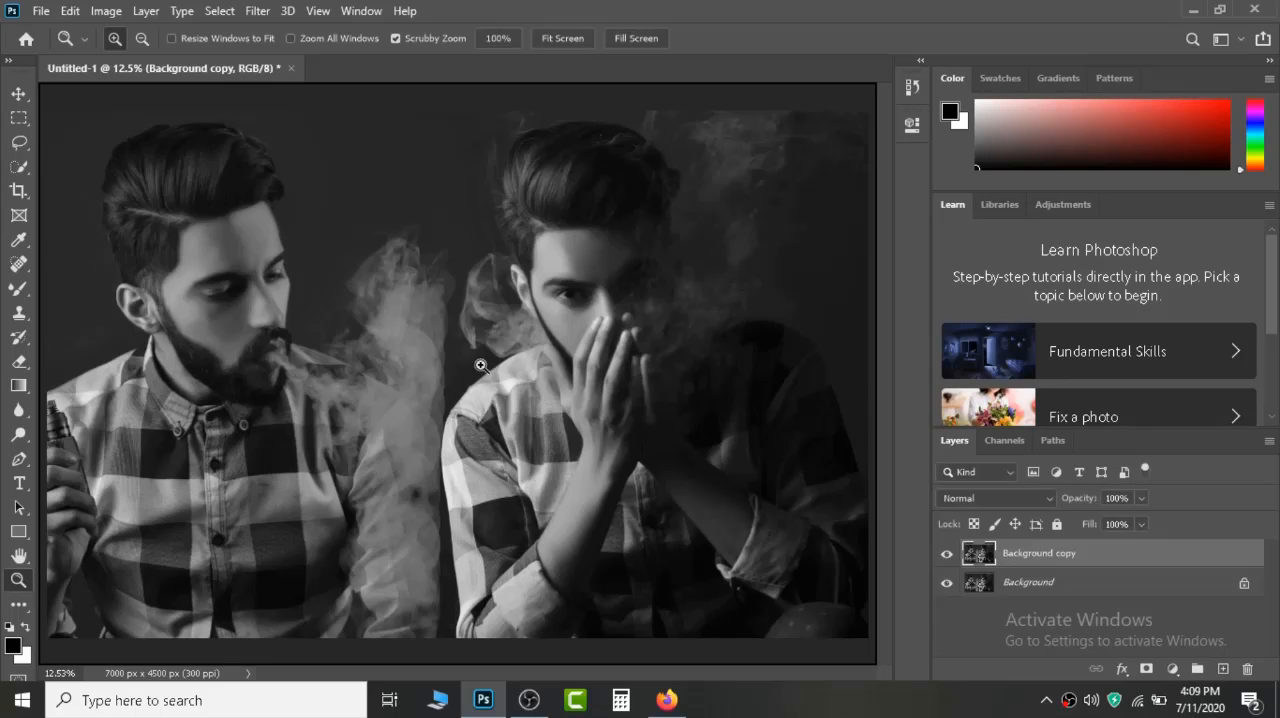
Switch to the Brush tool with white as the foreground colour and reduce it to size 25 for the right man's eye.
drag(532, 326, 621, 452)
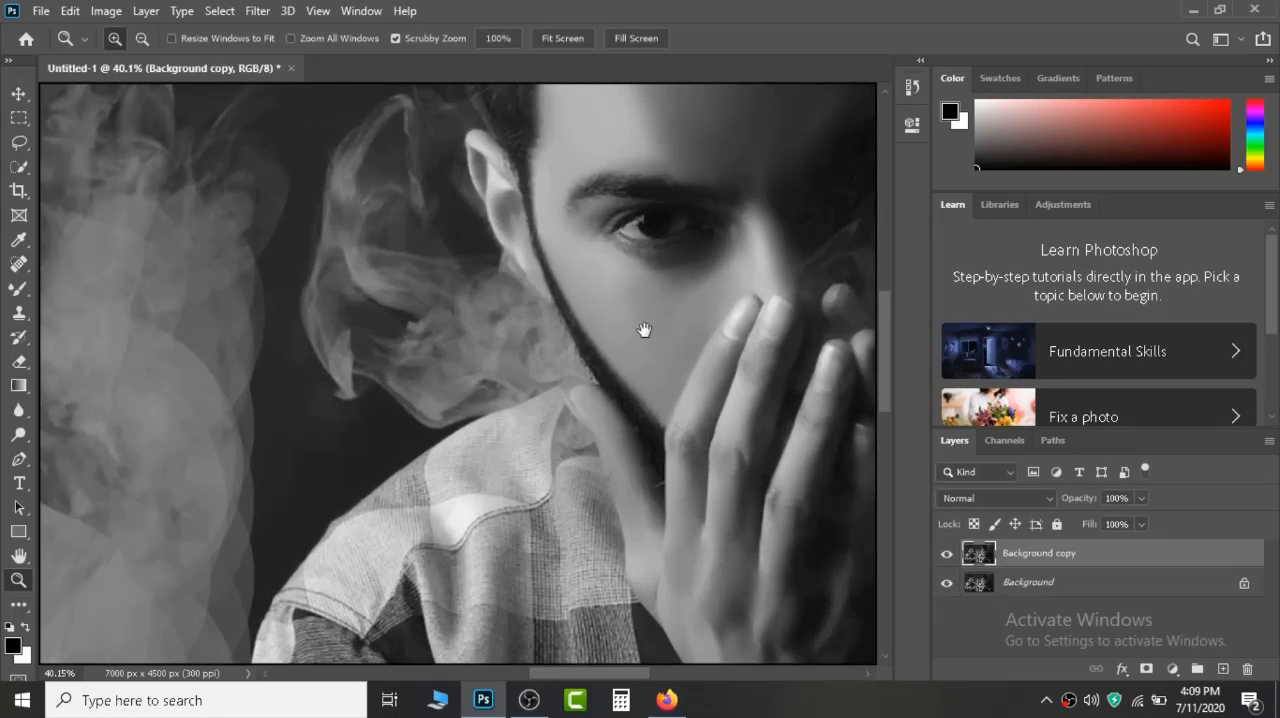
drag(645, 331, 543, 419)
drag(505, 350, 586, 510)
drag(575, 350, 436, 467)
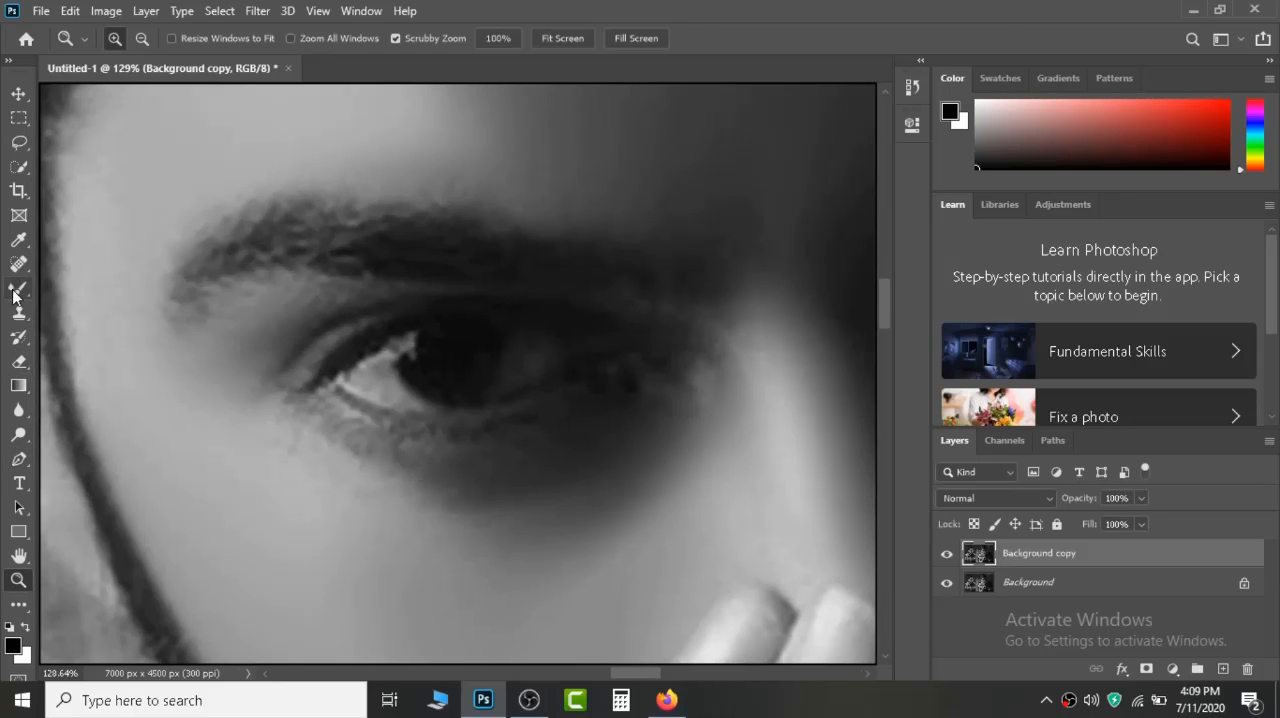
drag(18, 290, 38, 303)
click(90, 288)
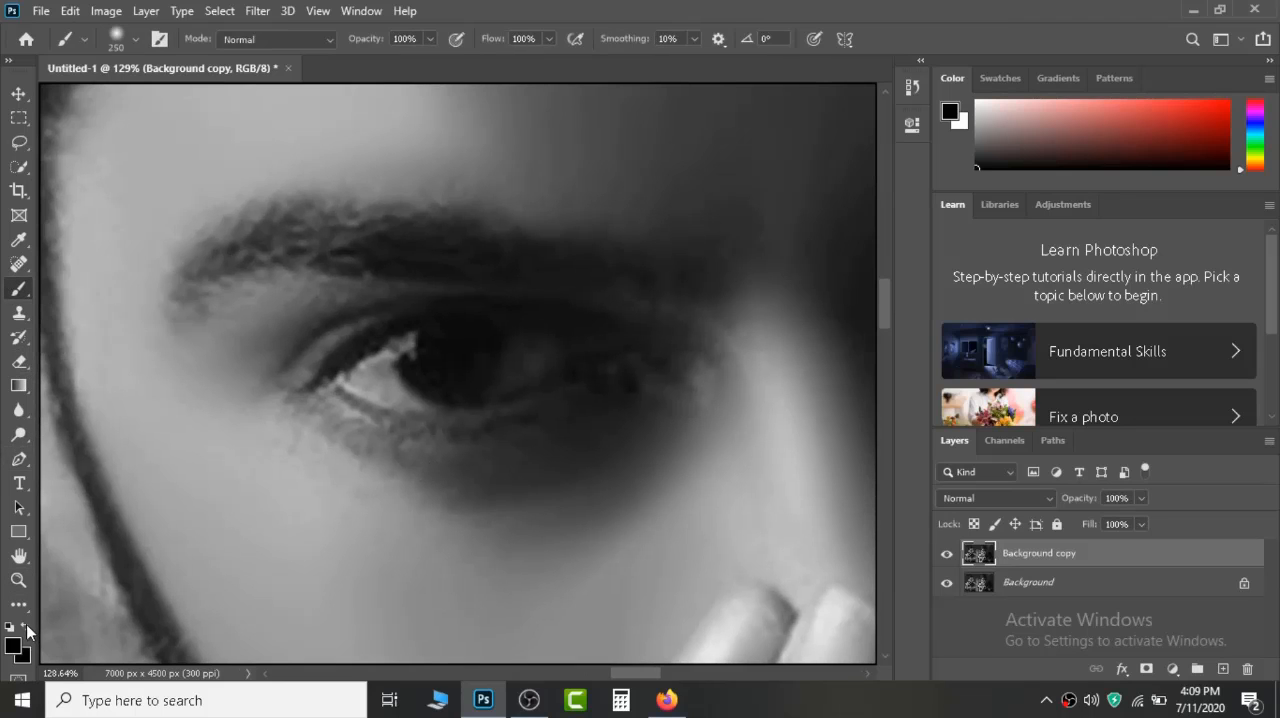
click(26, 628)
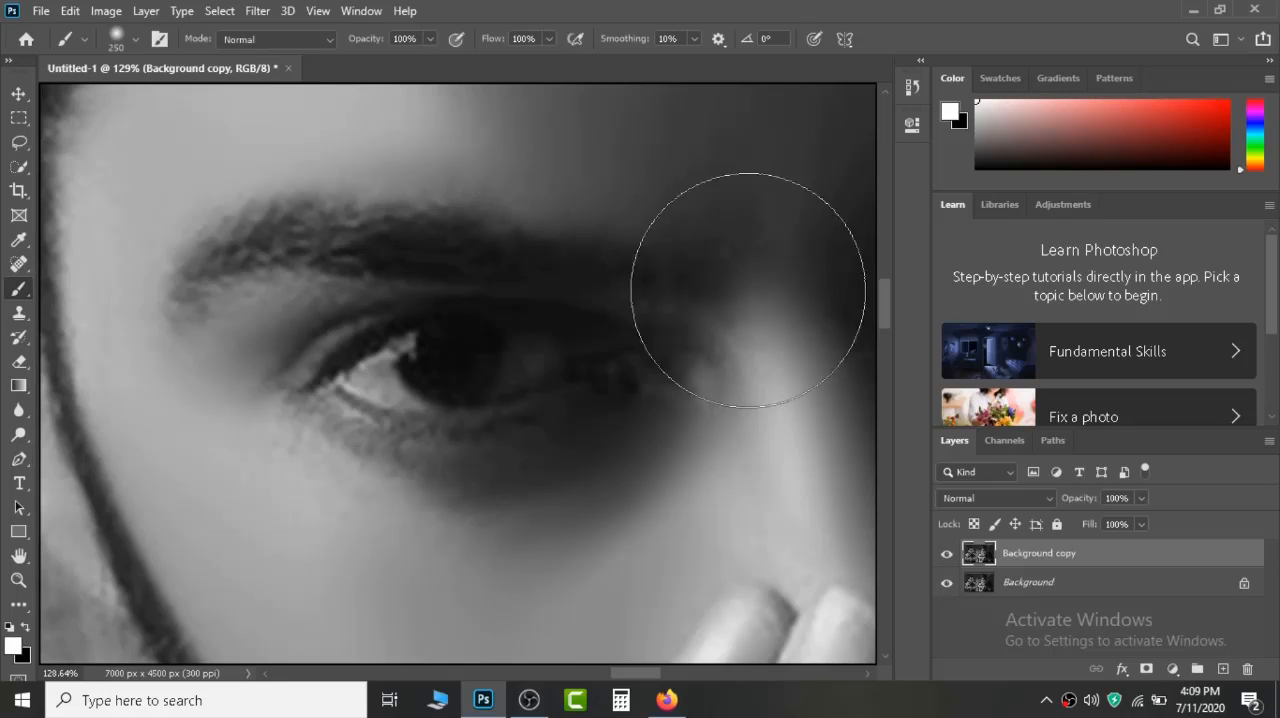
key(bracketleft)
key(bracketleft)
key(bracketleft)
key(bracketleft)
key(bracketleft)
key(bracketleft)
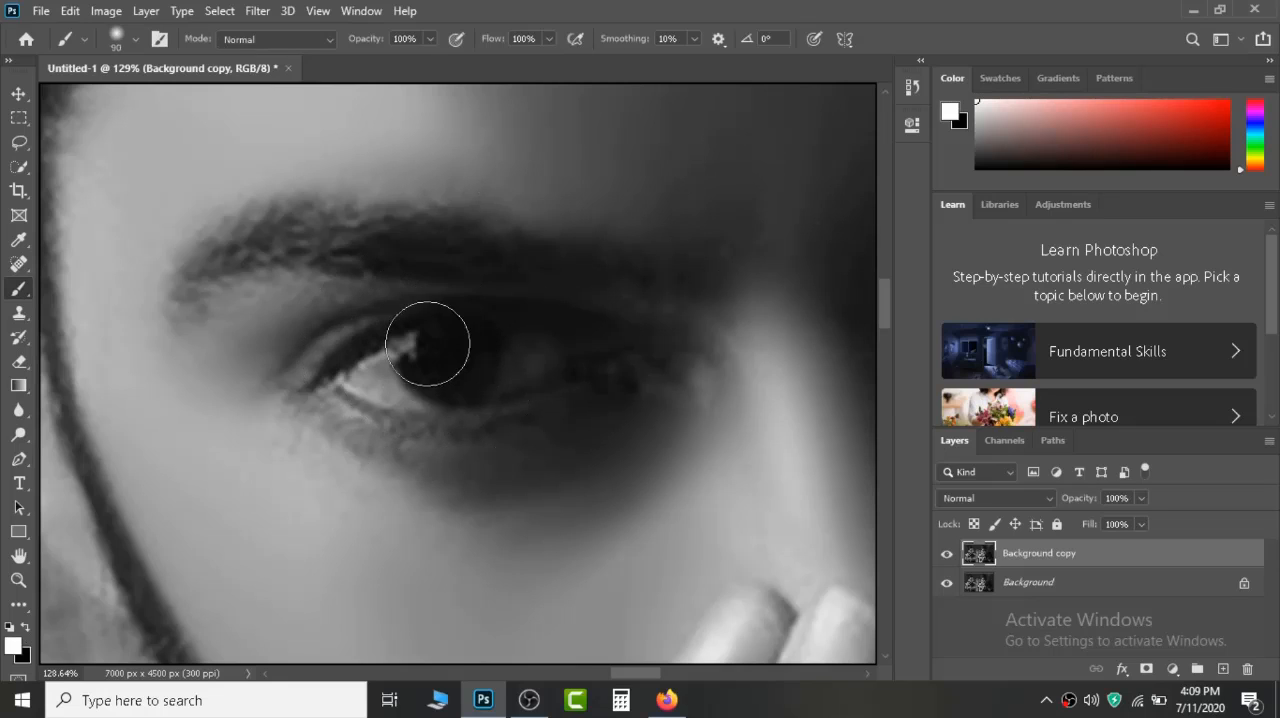
key(bracketleft)
key(bracketleft)
key(bracketleft)
key(bracketleft)
key(bracketleft)
key(bracketleft)
Try painting a white U-shaped arc along the lower iris of the right man's eye at brush sizes 25 and 20, undoing each stroke.
mouse_move(416, 338)
mouse_down()
mouse_move(440, 382)
mouse_move(488, 365)
mouse_move(504, 334)
mouse_up()
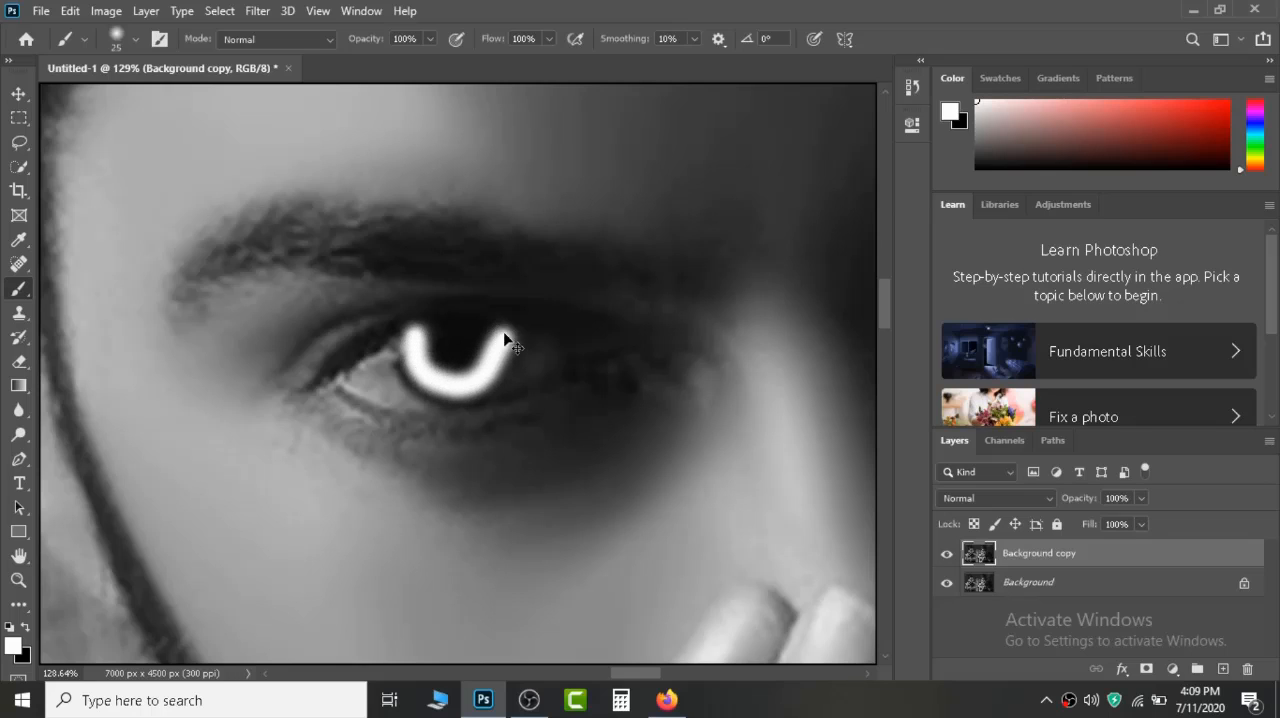
key(ctrl+z)
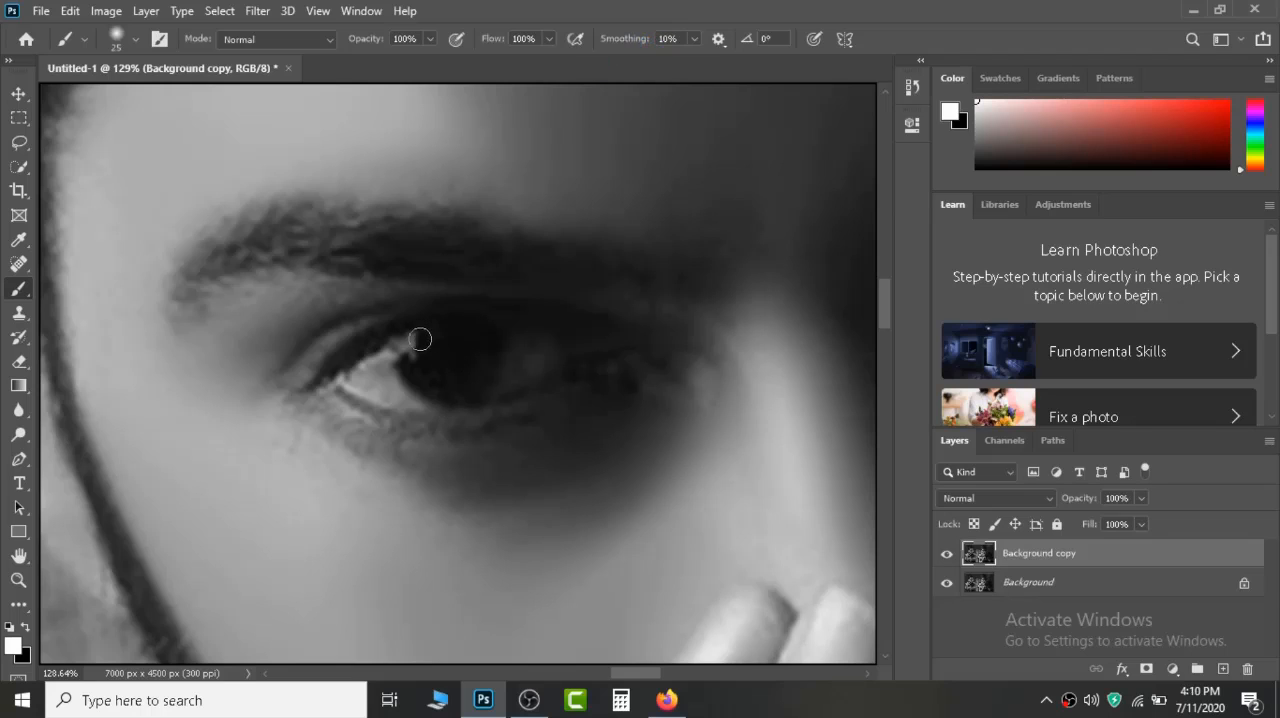
mouse_move(412, 333)
mouse_down()
mouse_move(456, 384)
mouse_move(482, 375)
mouse_move(500, 333)
mouse_up()
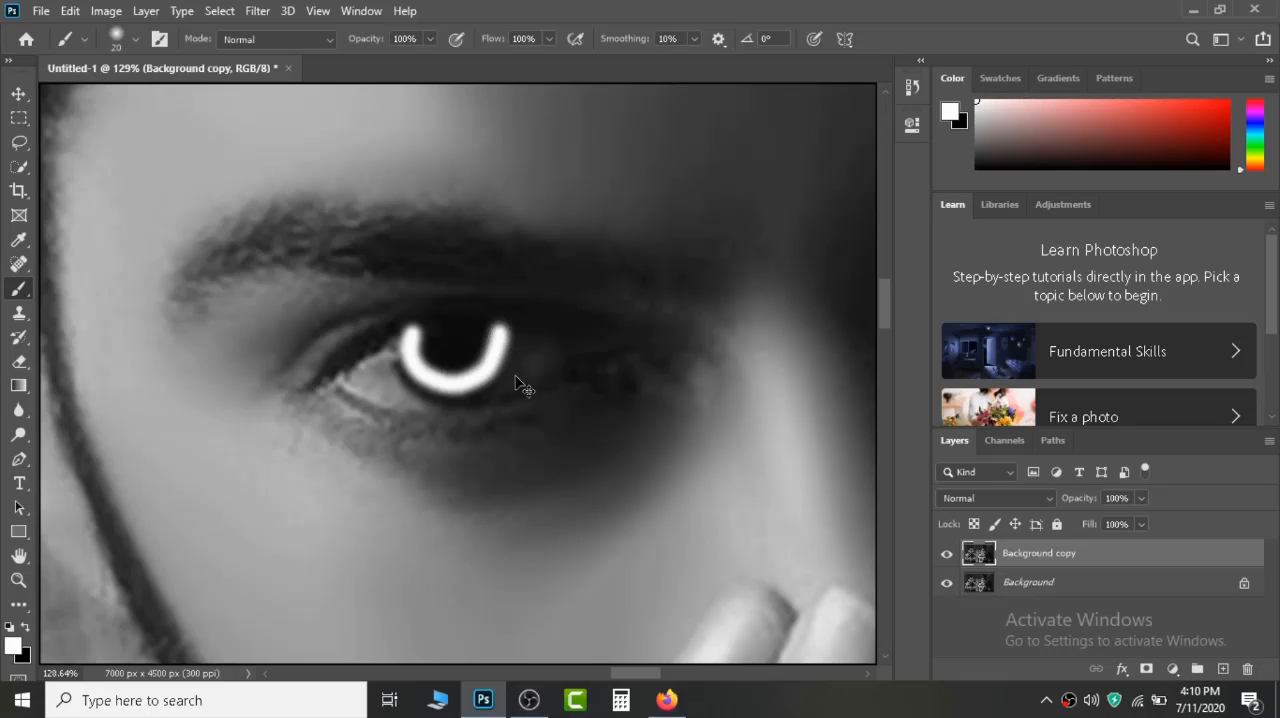
key(ctrl+z)
Try a thinner white arc inside the iris at brush size 15 with the layer opacity at 39%, and undo both changes.
key(bracketleft)
mouse_move(420, 329)
mouse_down()
mouse_move(410, 362)
mouse_move(462, 382)
mouse_move(496, 330)
mouse_up()
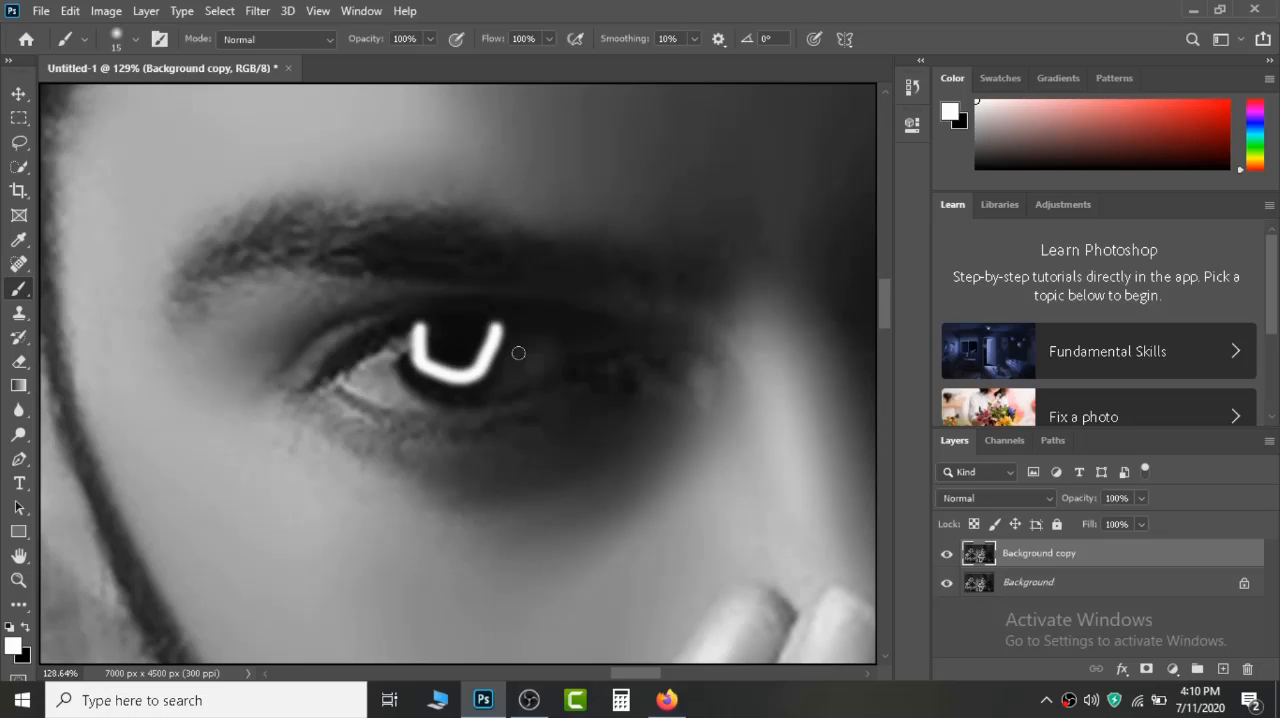
drag(1090, 503, 1032, 510)
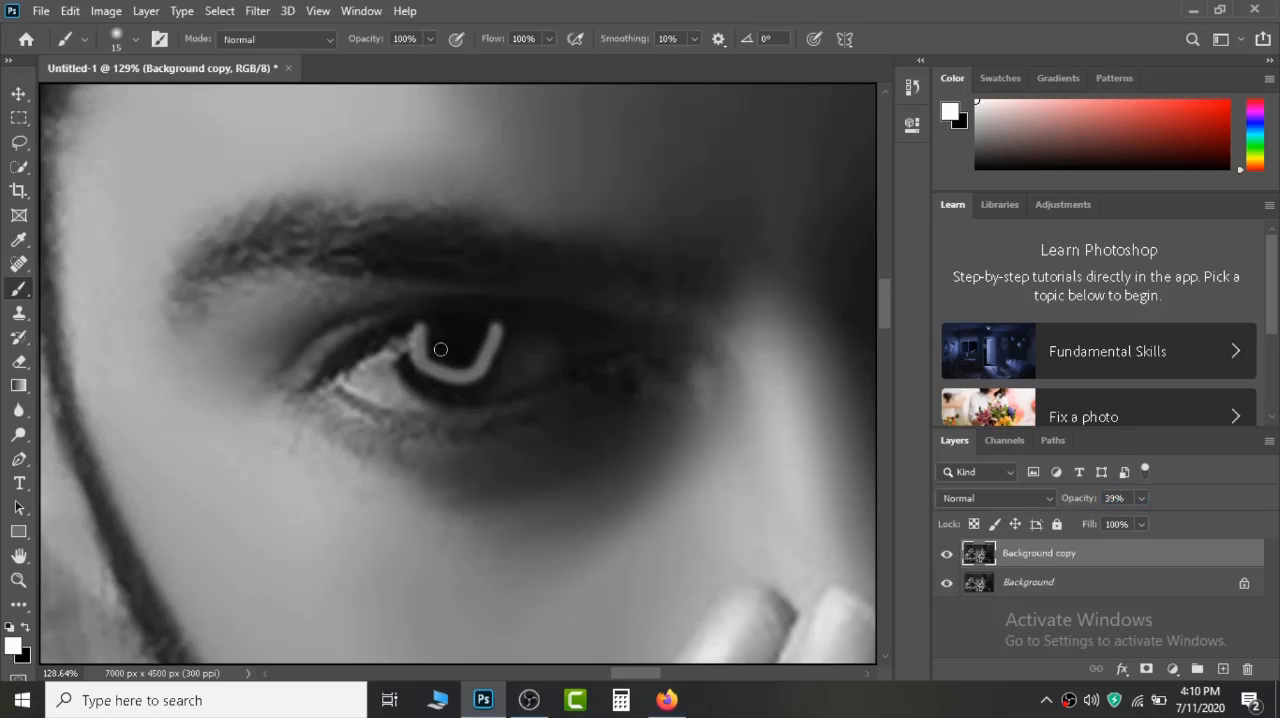
key(ctrl+z)
key(ctrl+z)
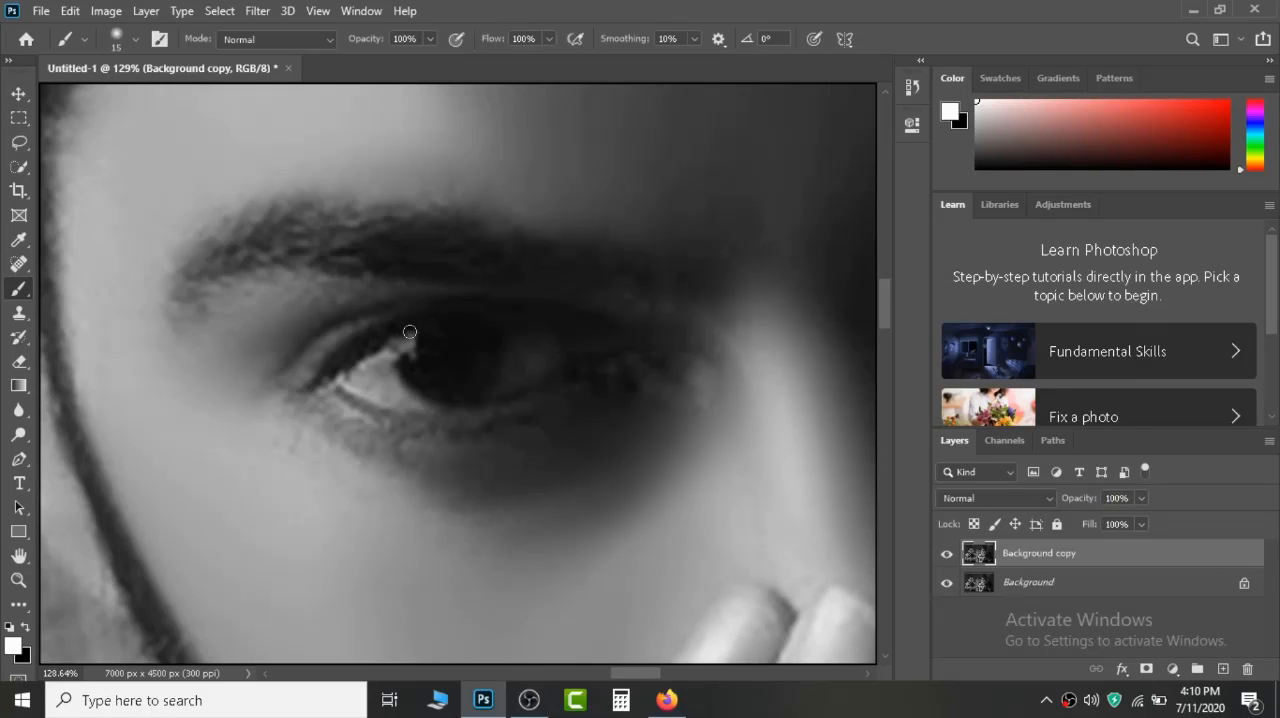
Paint a wider white arc along the lower iris at brush size 15 and lower the Background copy layer's opacity to 47%.
mouse_move(405, 332)
mouse_down()
mouse_move(405, 366)
mouse_move(442, 386)
mouse_move(489, 366)
mouse_move(501, 332)
mouse_up()
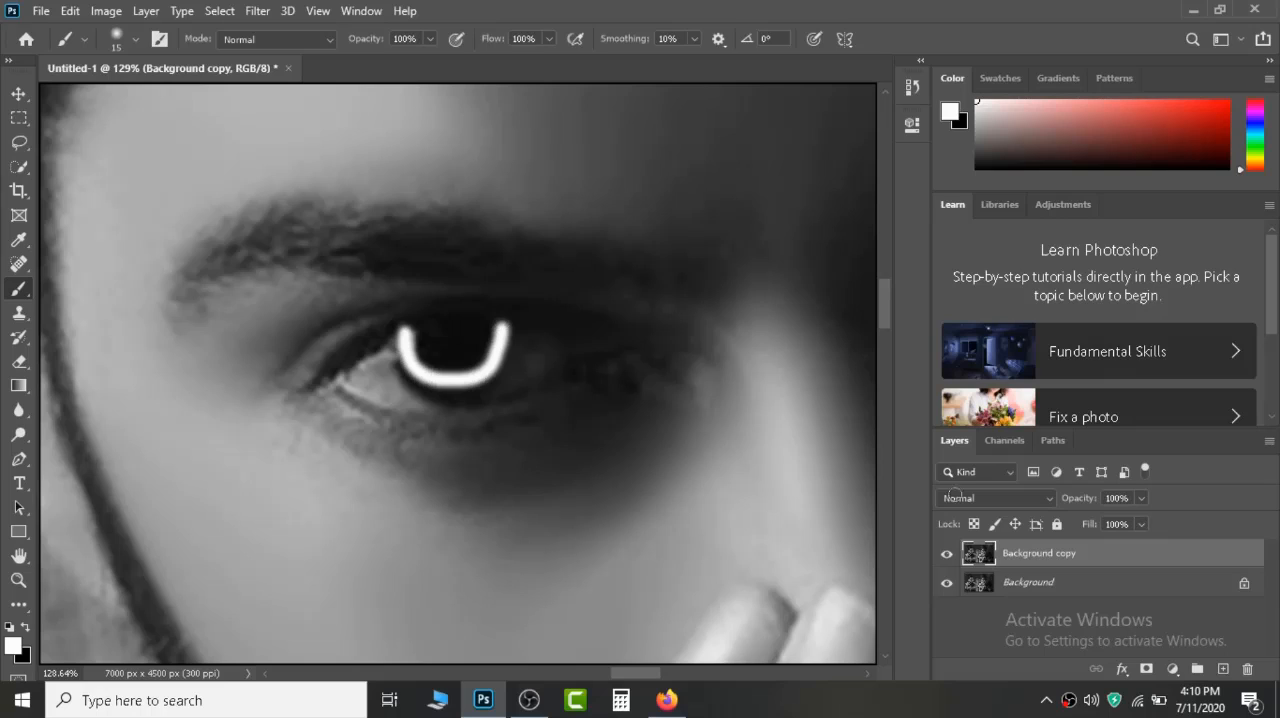
drag(1088, 500, 1040, 505)
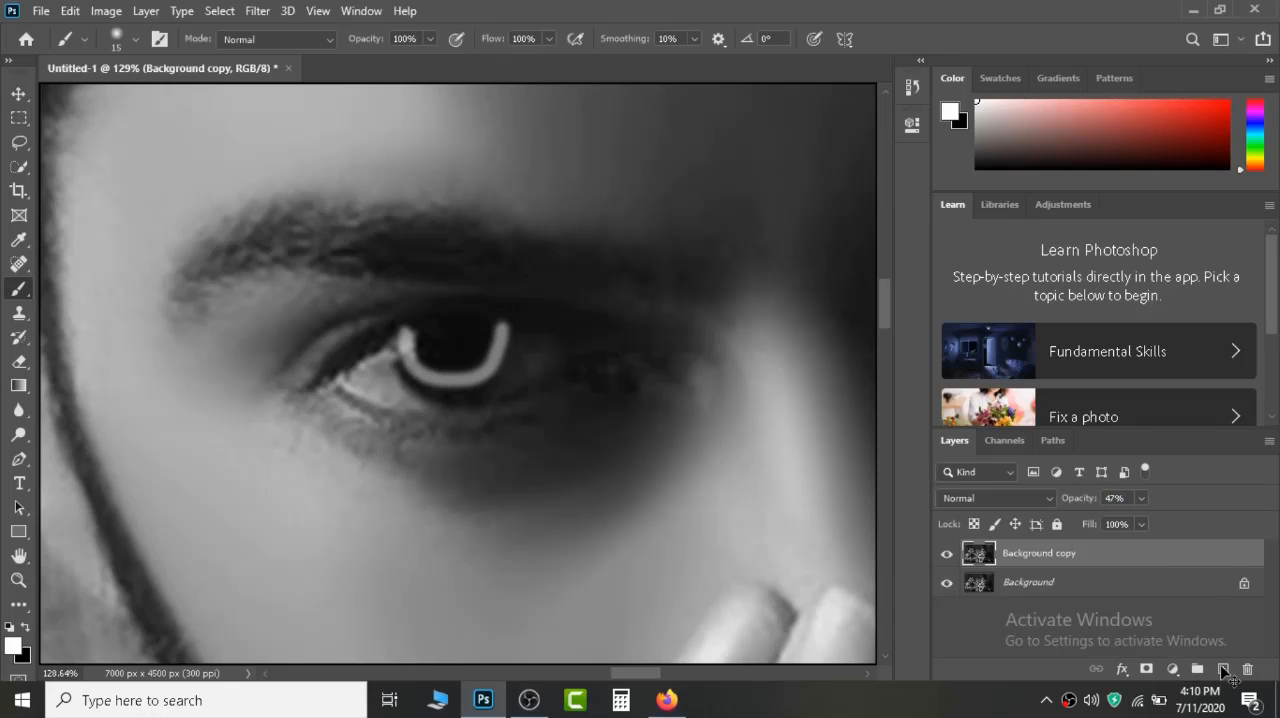
Cancel the free transform and delete the Background copy layer carrying the white arc.
key(ctrl+t)
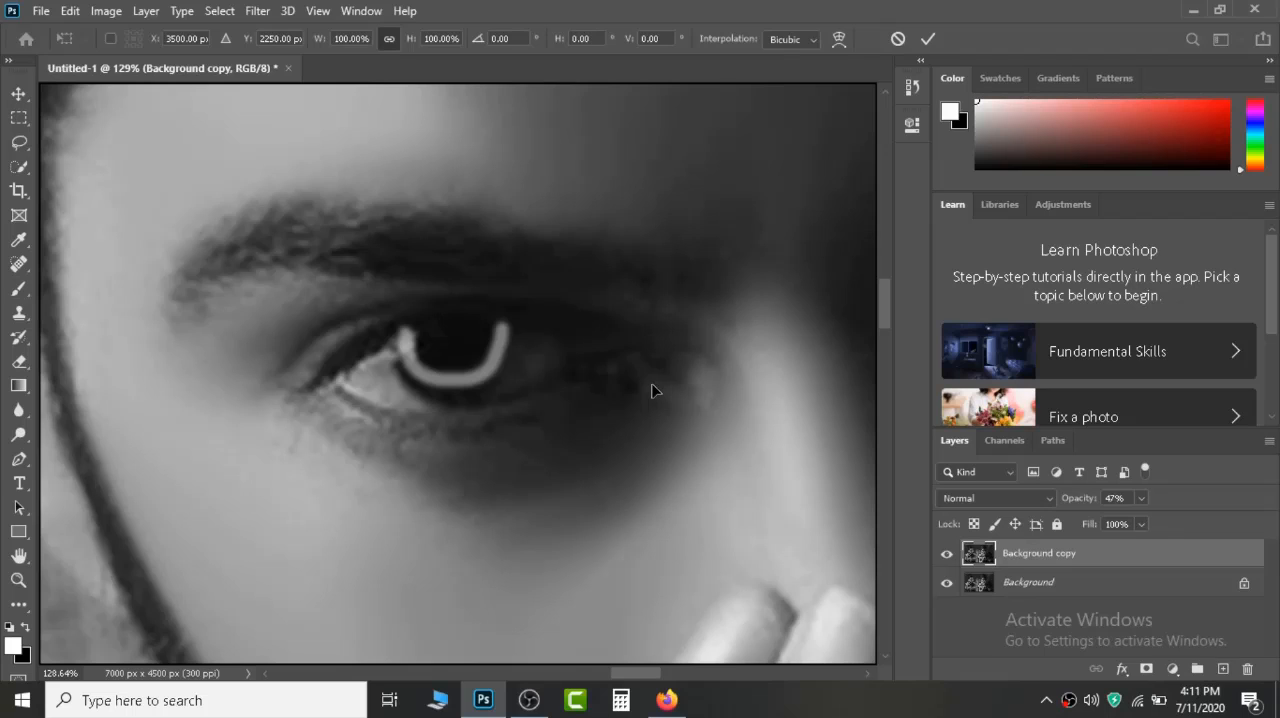
click(1001, 205)
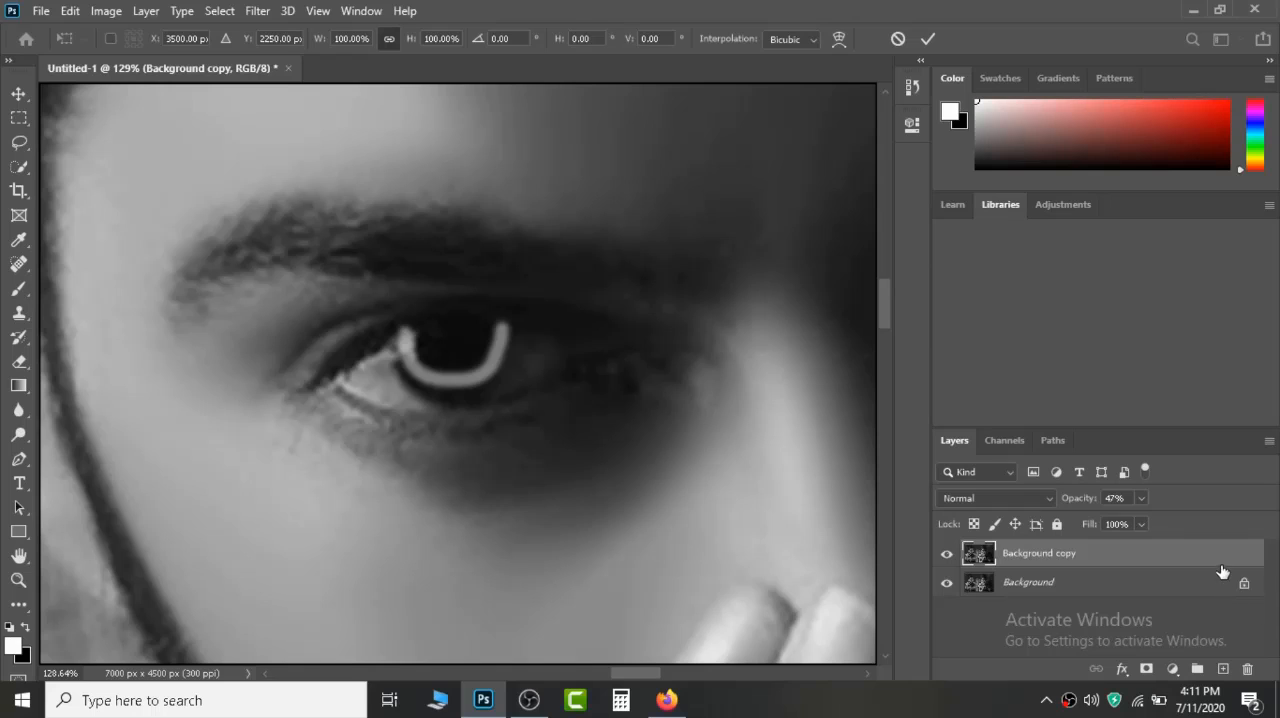
key(Escape)
key(Delete)
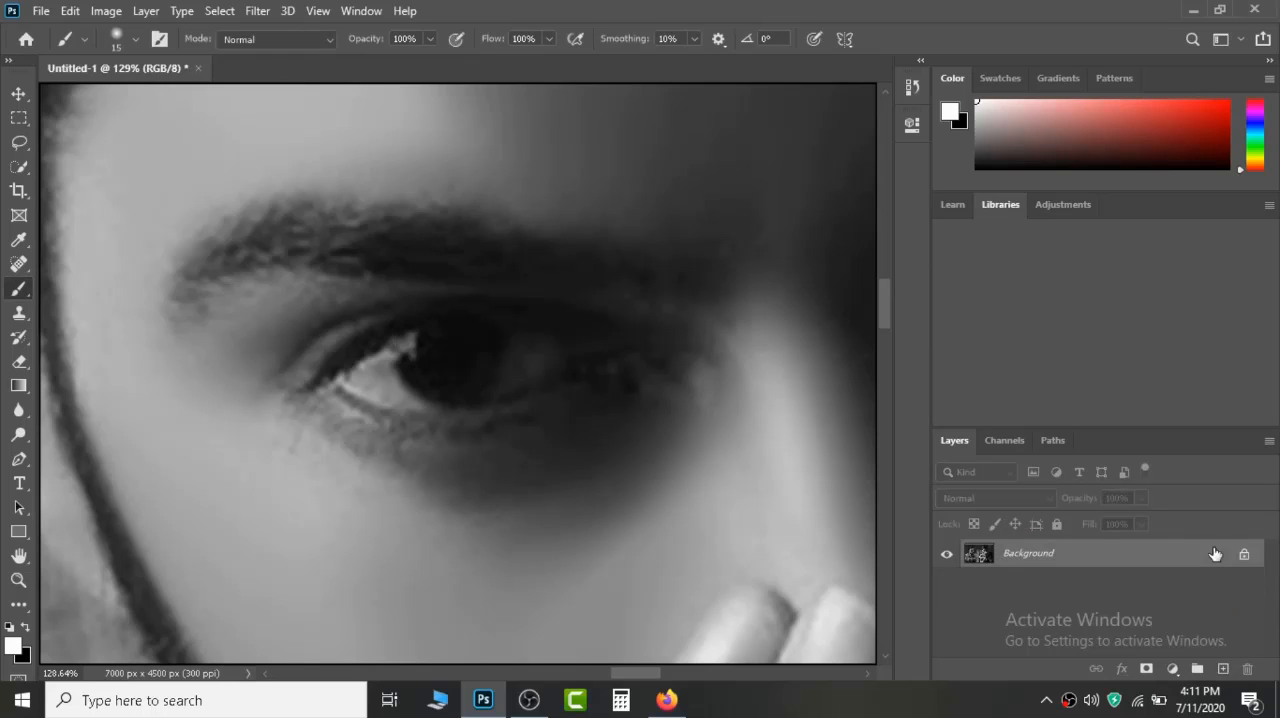
Duplicate the Background layer and add a Levels adjustment layer above the copy.
drag(1212, 555, 1221, 667)
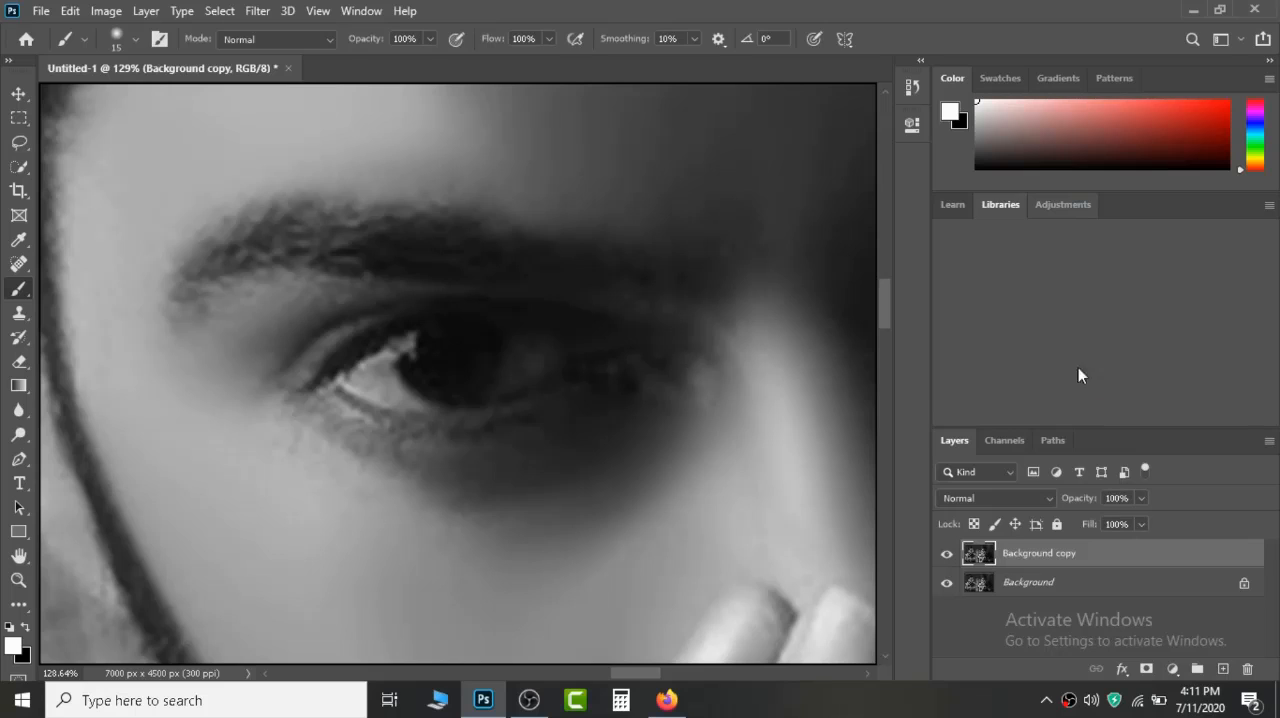
click(1052, 211)
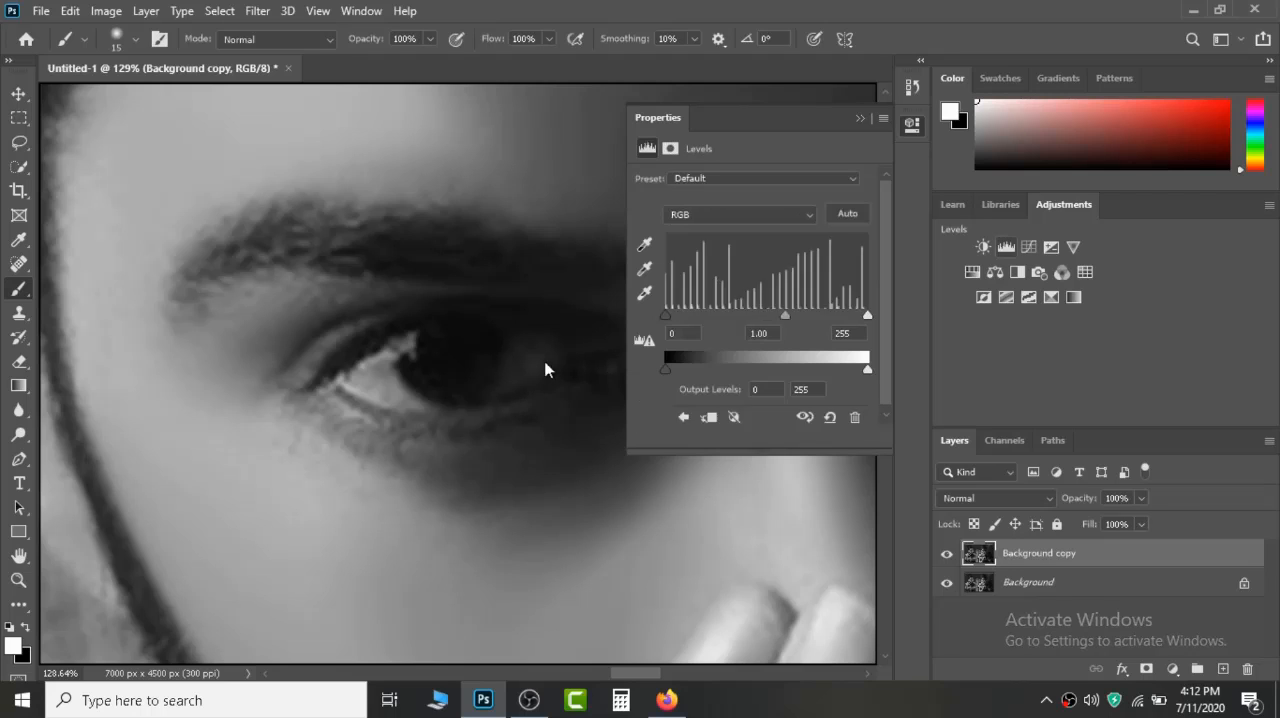
key(z)
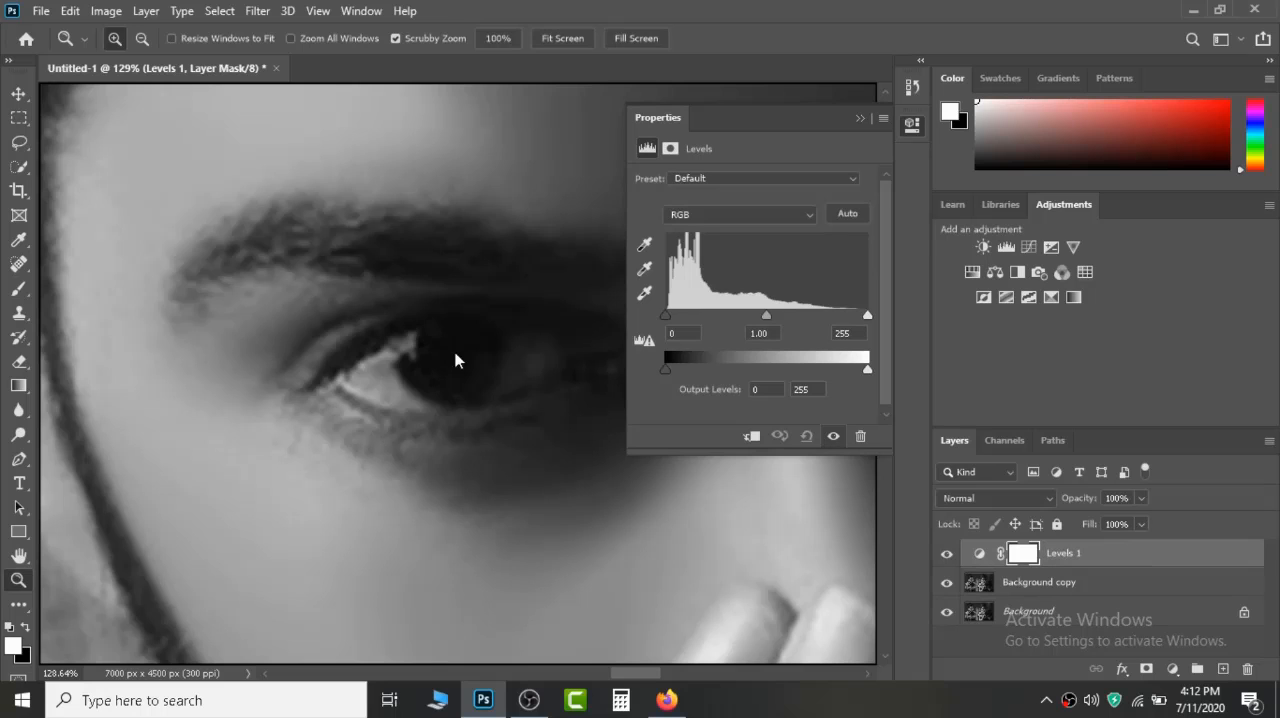
right_click(455, 360)
click(475, 364)
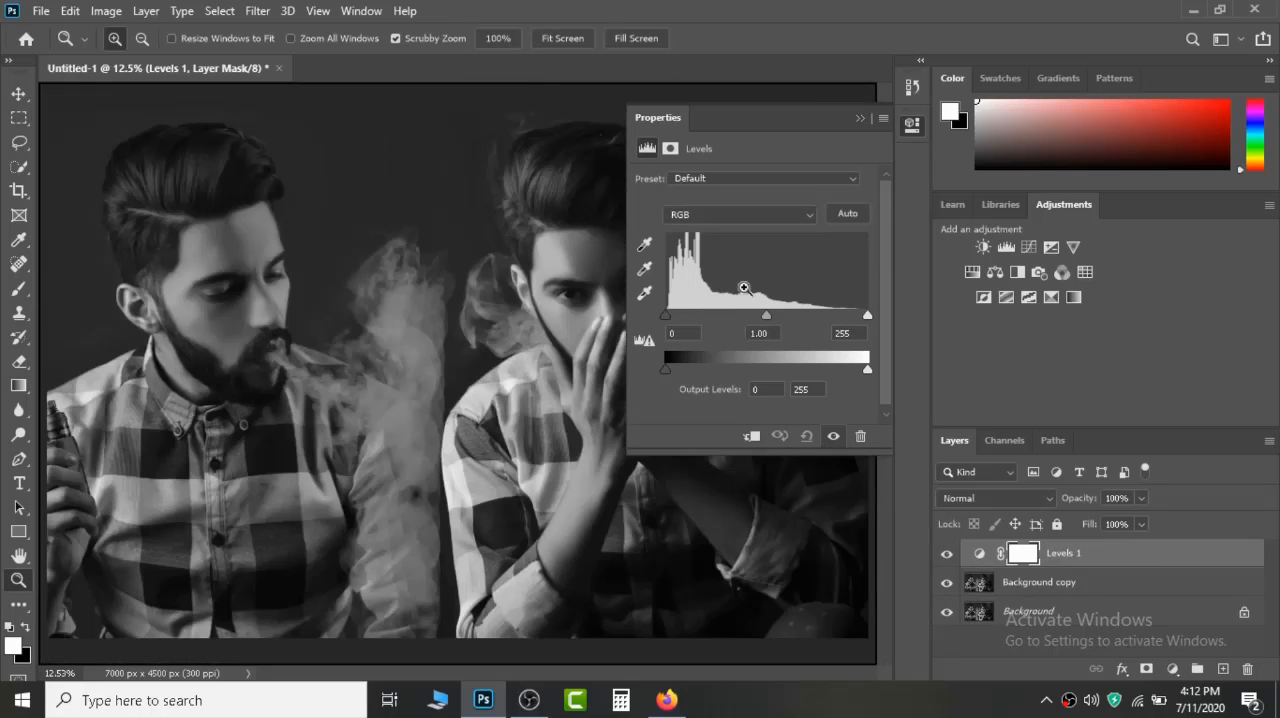
Set the Levels white input to 116 and the midtones to 1.26, and clip the adjustment to the Background copy.
drag(870, 319, 757, 318)
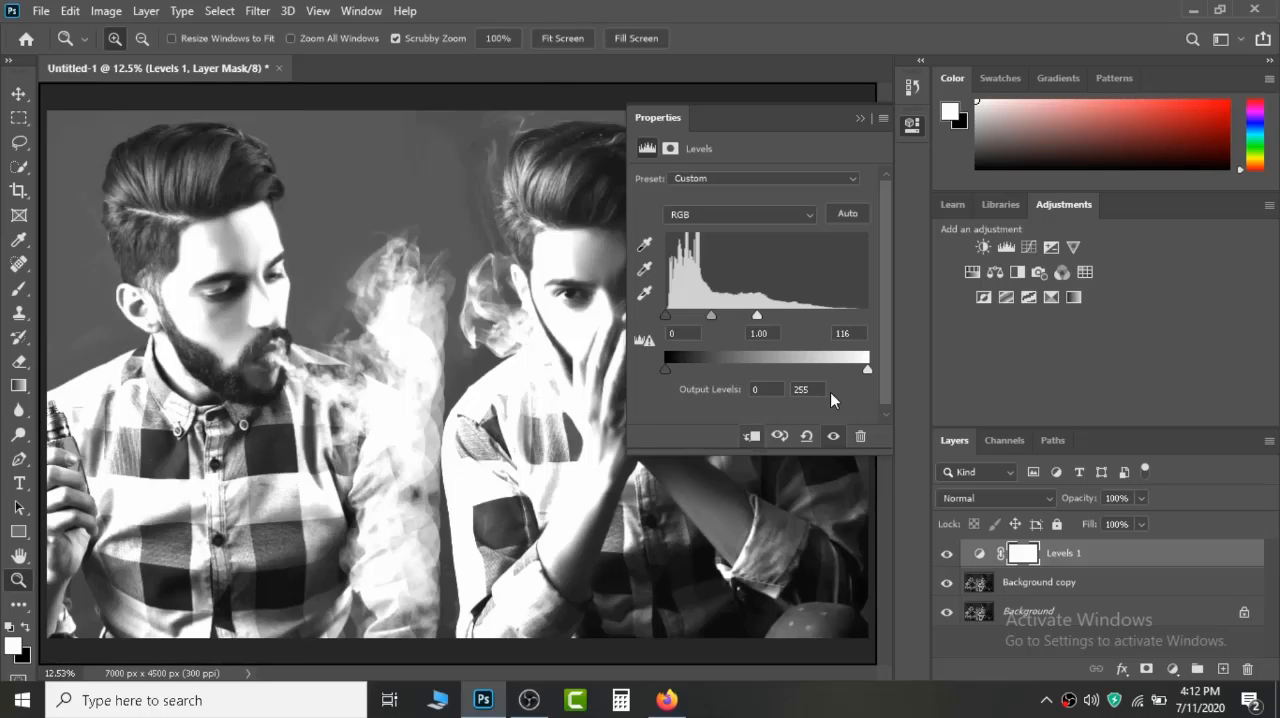
key(ctrl+alt+g)
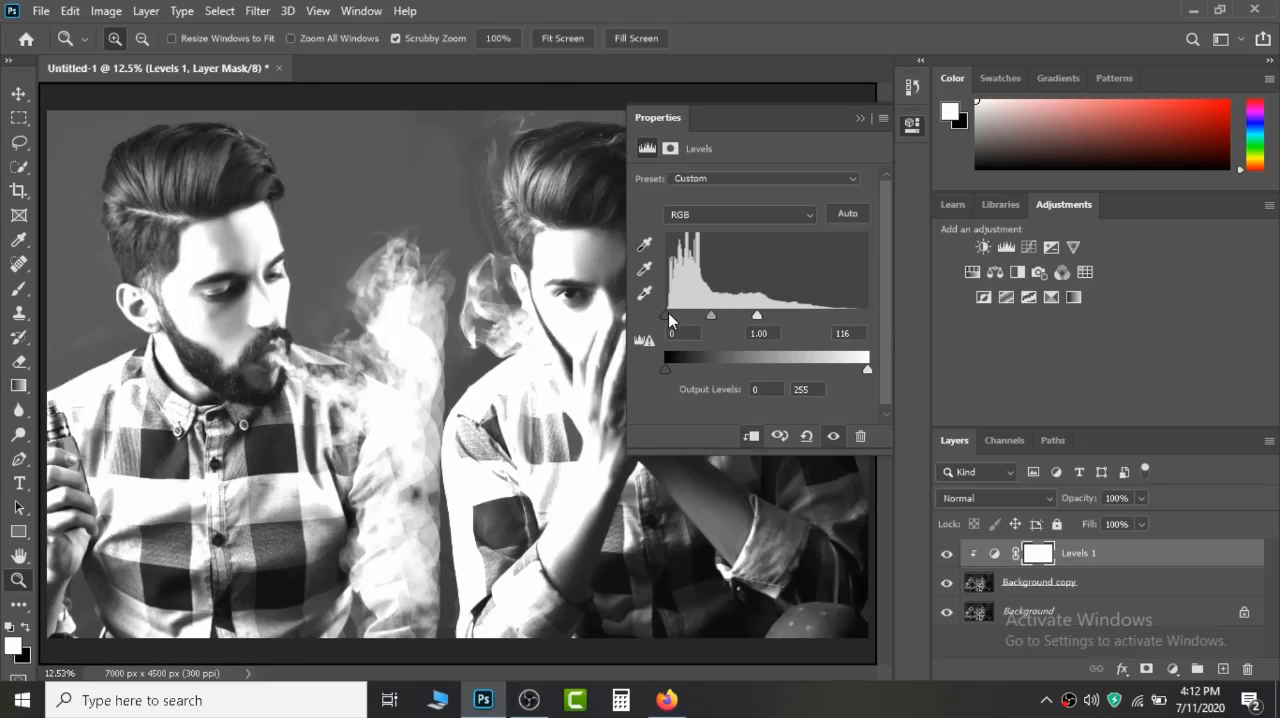
drag(669, 318, 705, 320)
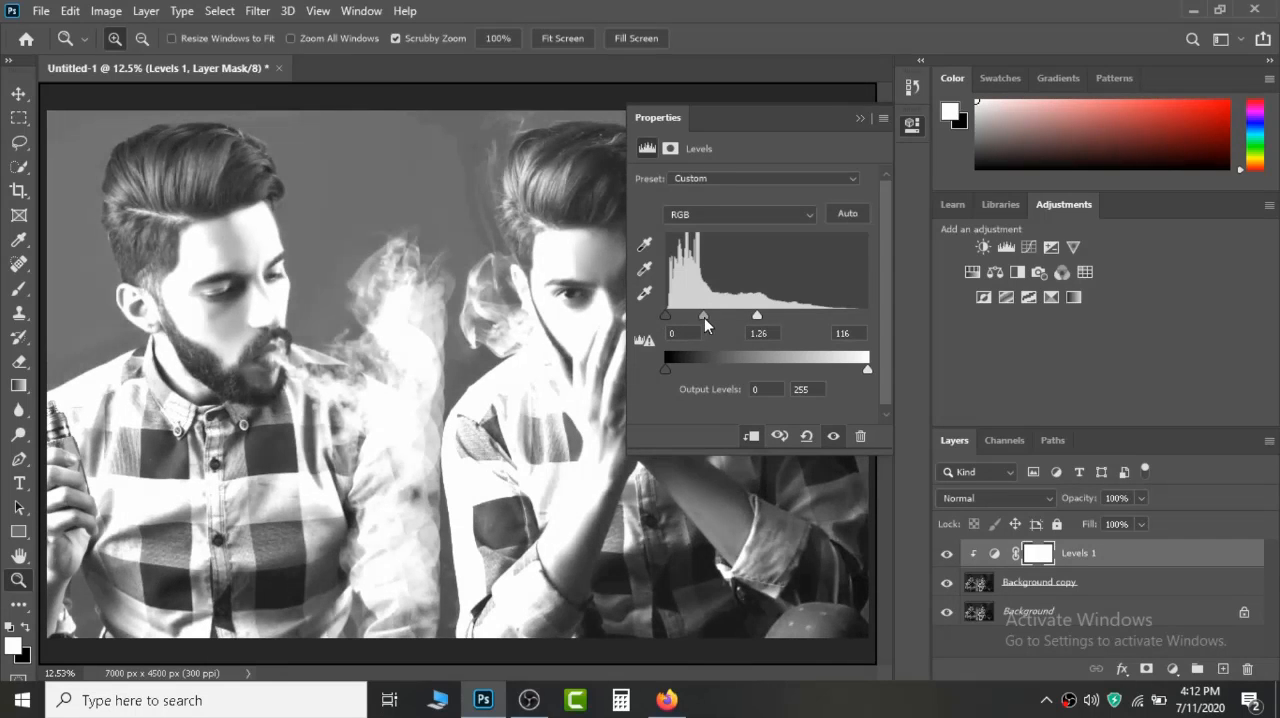
click(907, 130)
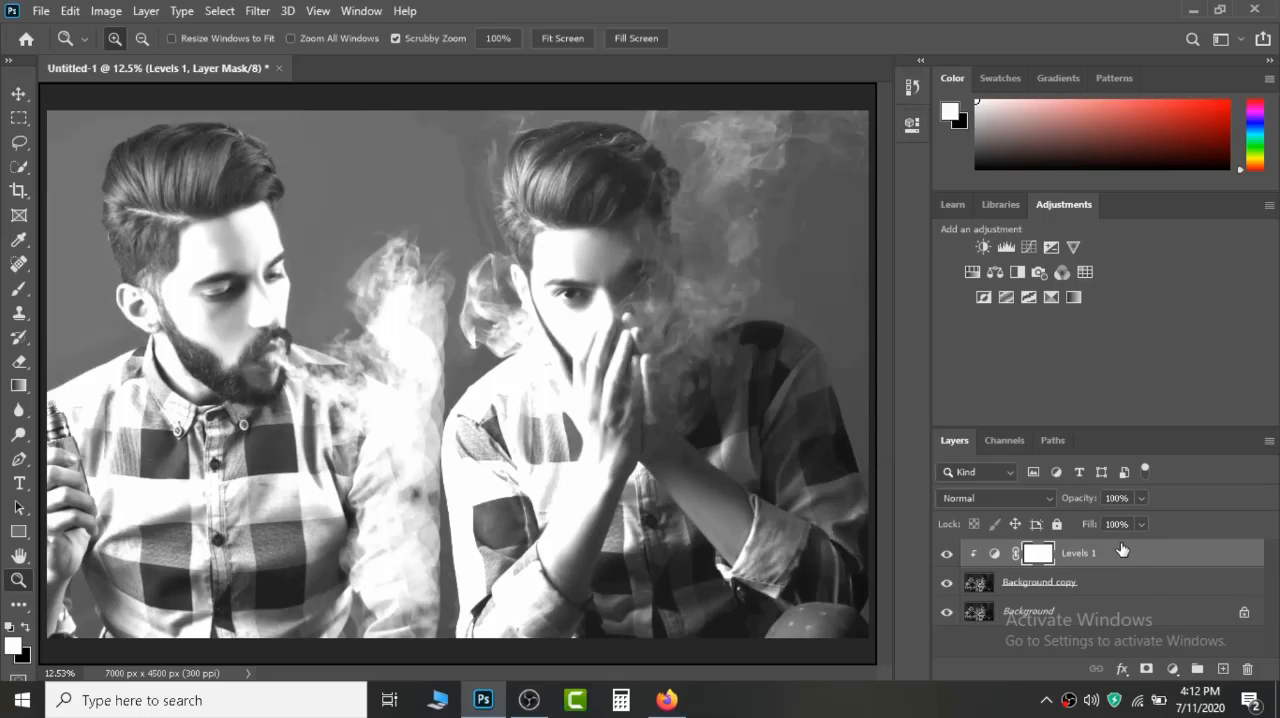
Invert the Levels mask to black and paint a white arc at brush size 15 around the right man's lower iris.
key(ctrl+i)
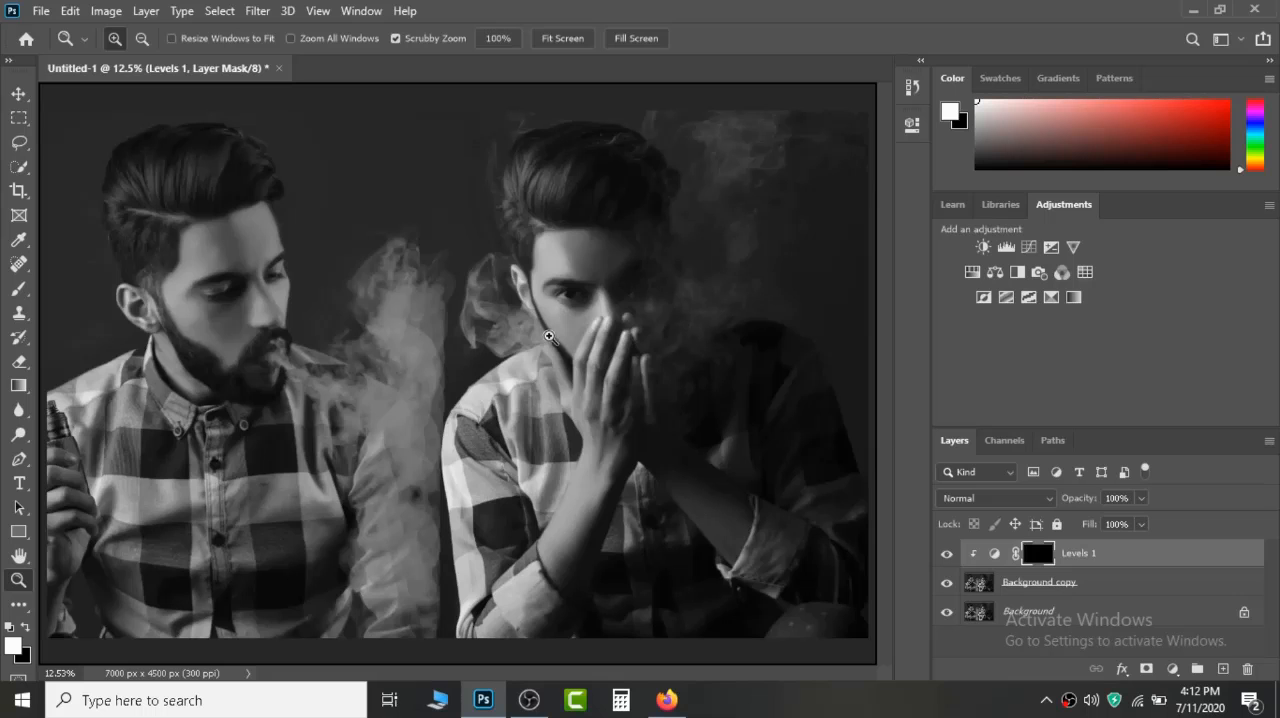
drag(555, 298, 726, 500)
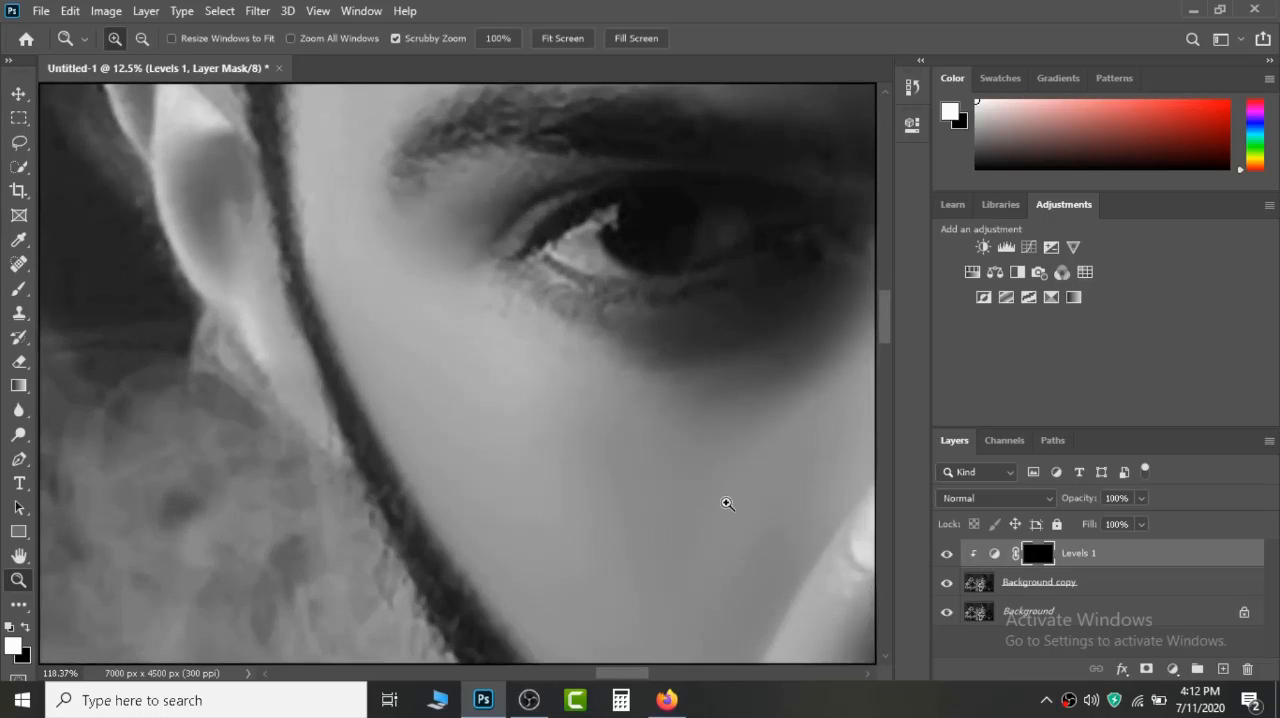
drag(656, 342, 541, 445)
click(18, 288)
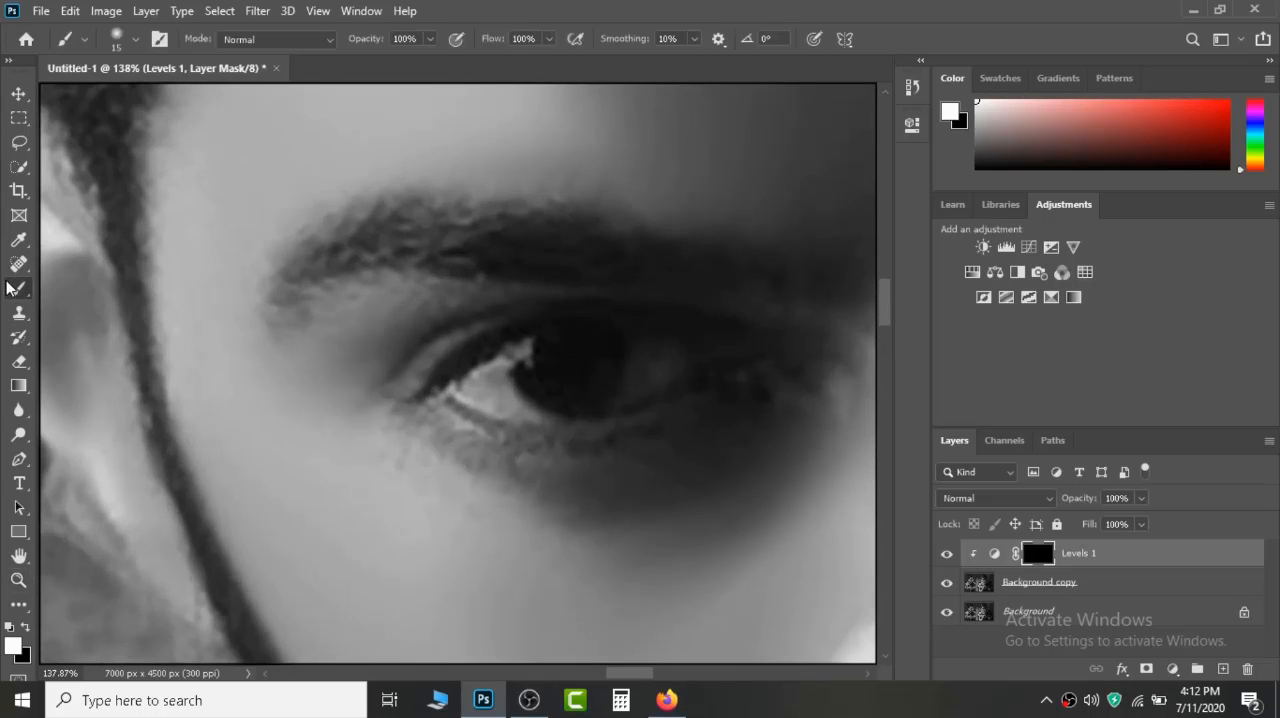
mouse_move(522, 343)
mouse_down()
mouse_move(522, 370)
mouse_move(546, 396)
mouse_move(586, 391)
mouse_move(618, 347)
mouse_up()
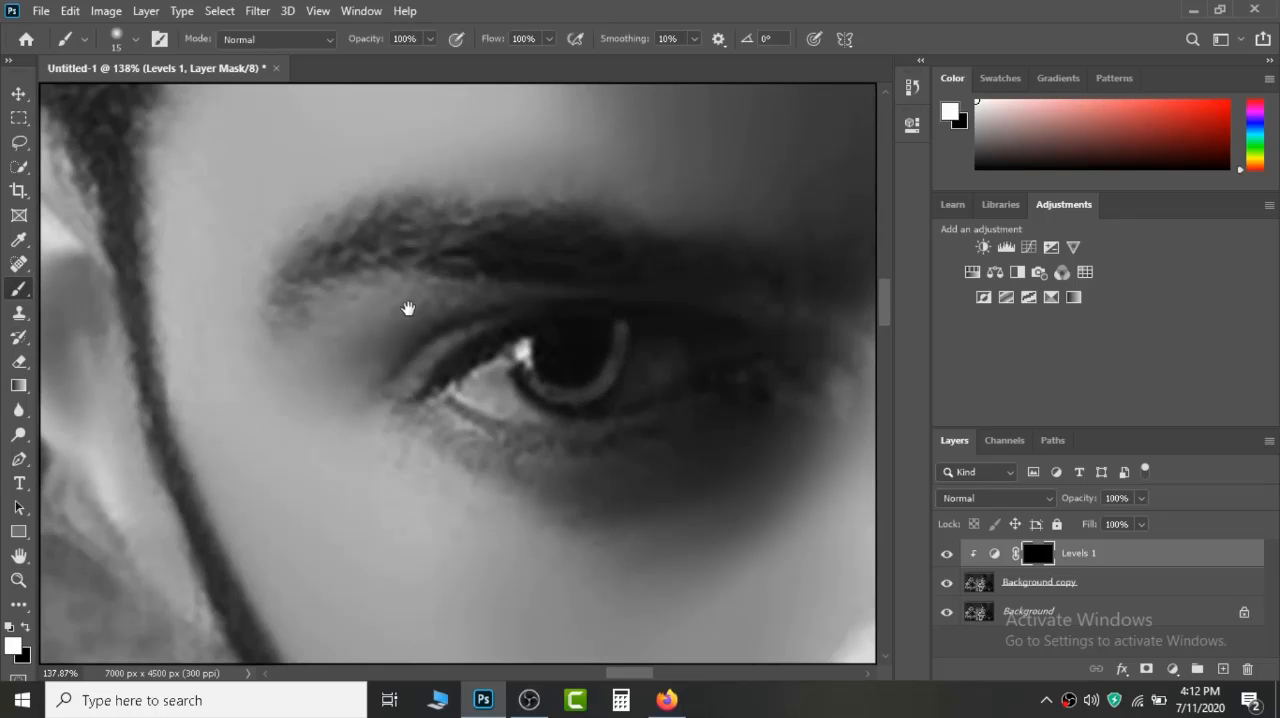
Paint white on the Levels mask over the left man's far iris to brighten it, at brush size 15.
drag(408, 308, 712, 311)
drag(63, 290, 836, 285)
drag(141, 362, 173, 367)
drag(157, 321, 415, 438)
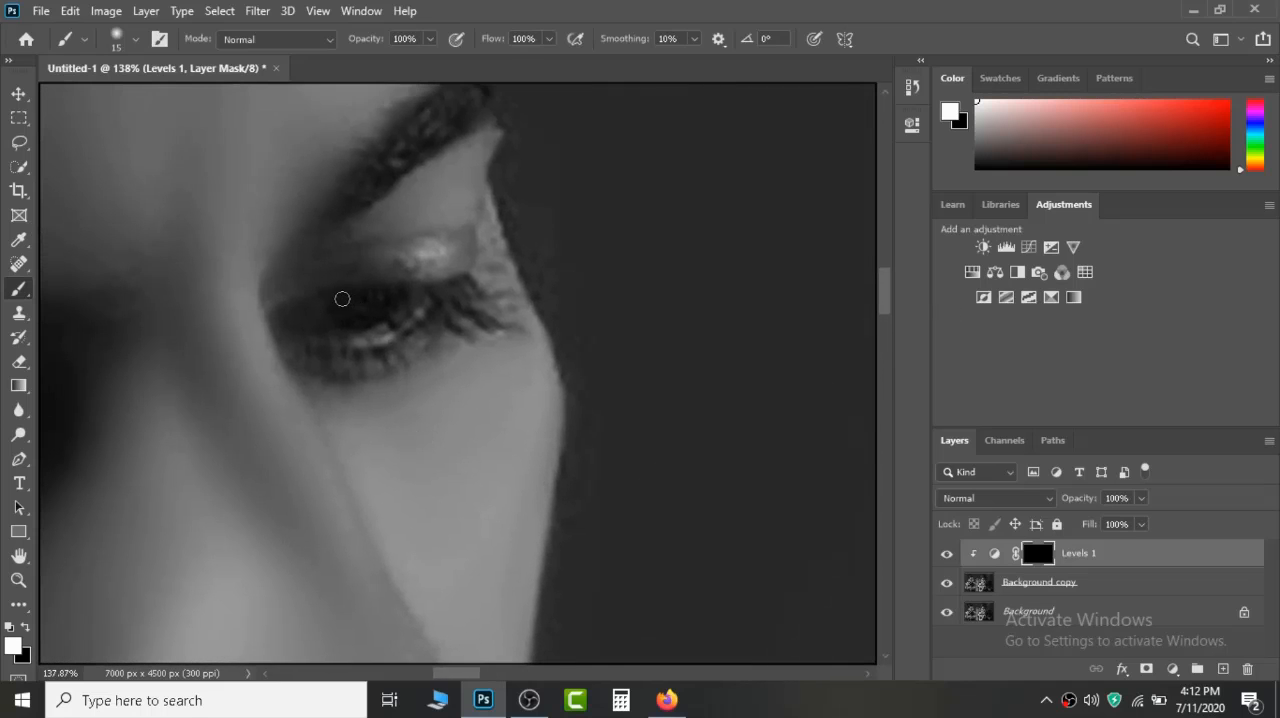
mouse_move(342, 298)
mouse_down()
mouse_move(388, 308)
mouse_move(395, 288)
mouse_up()
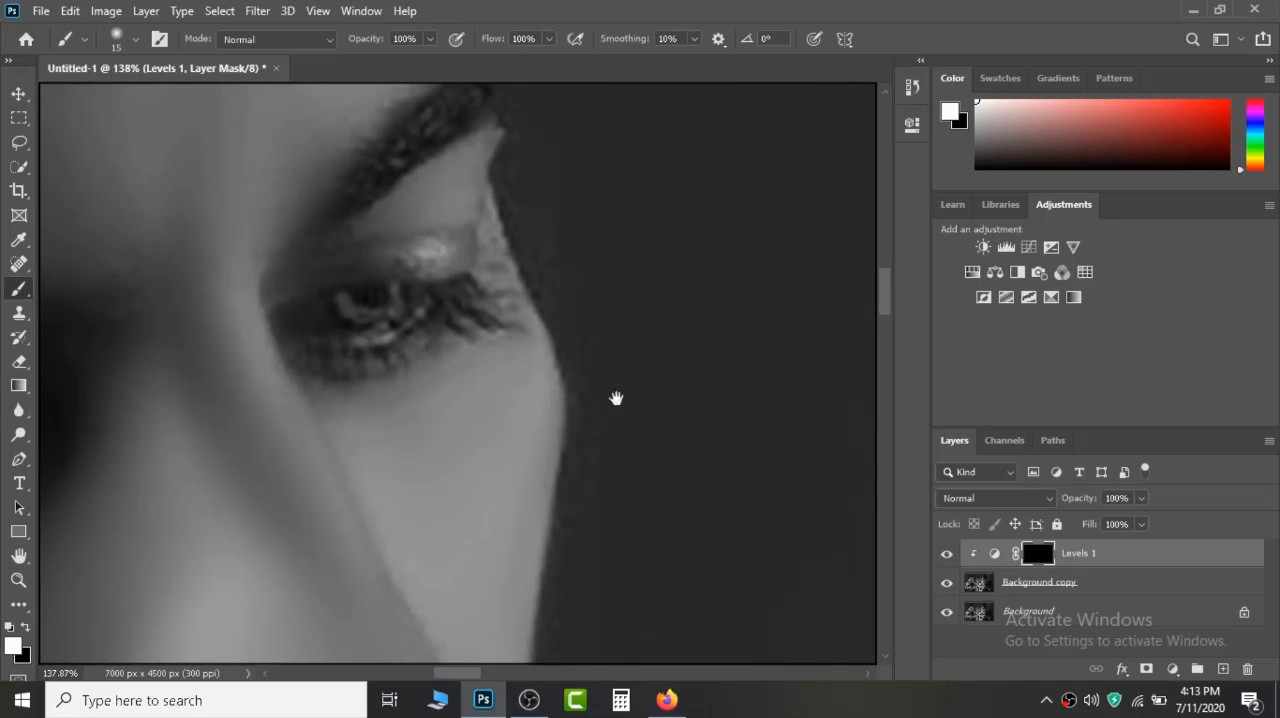
Inspect the brightened eye up close and try the Levels 1 layer at 86% opacity.
drag(790, 385, 190, 335)
drag(800, 332, 190, 300)
drag(892, 312, 654, 303)
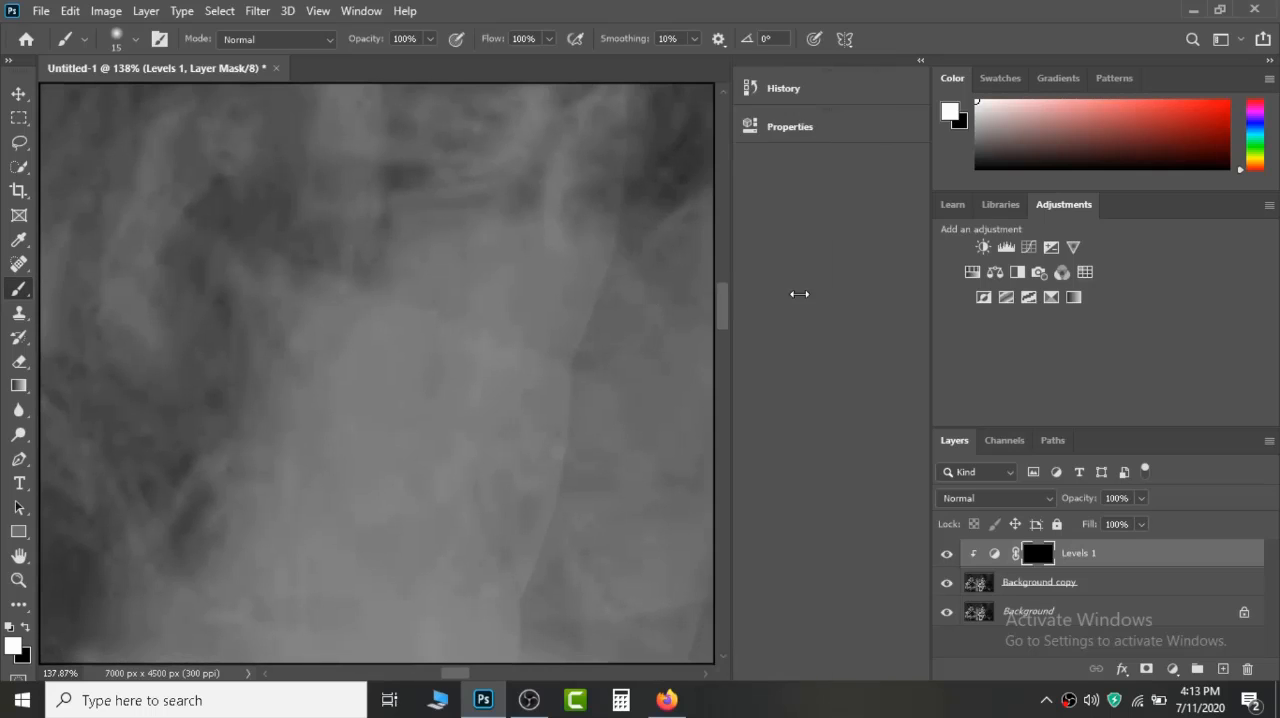
drag(799, 294, 870, 283)
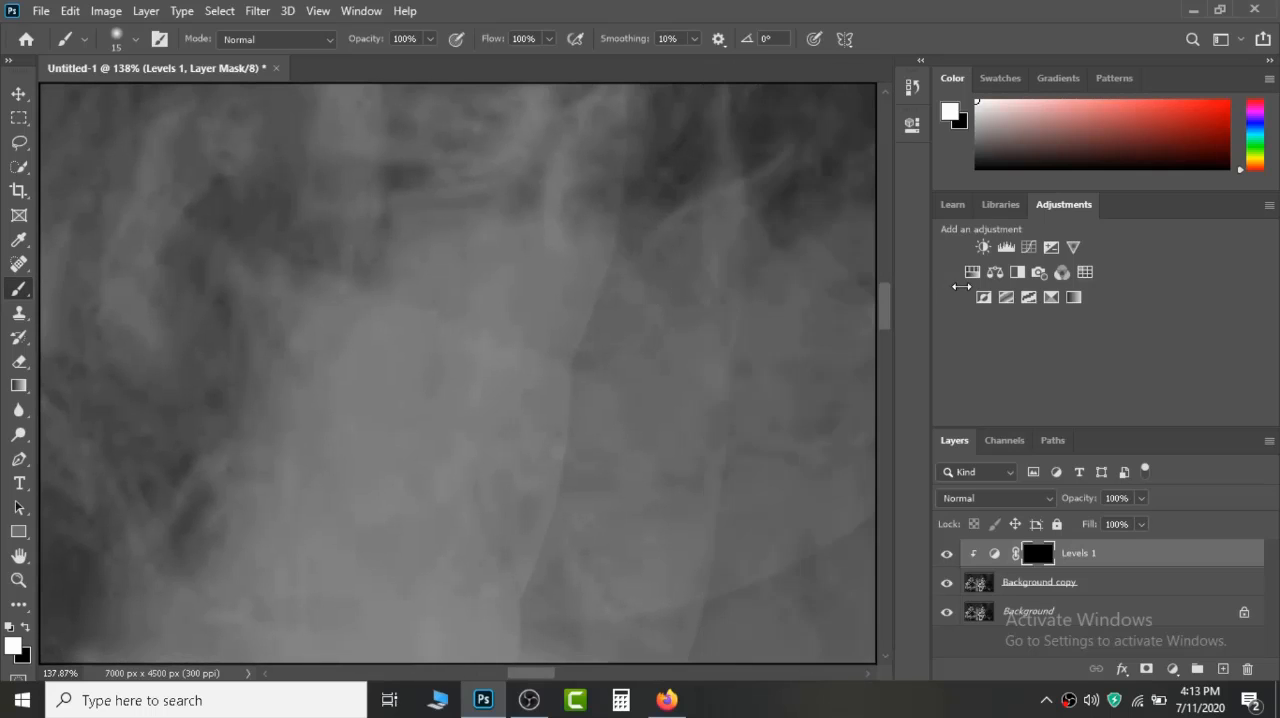
key(z)
right_click(681, 231)
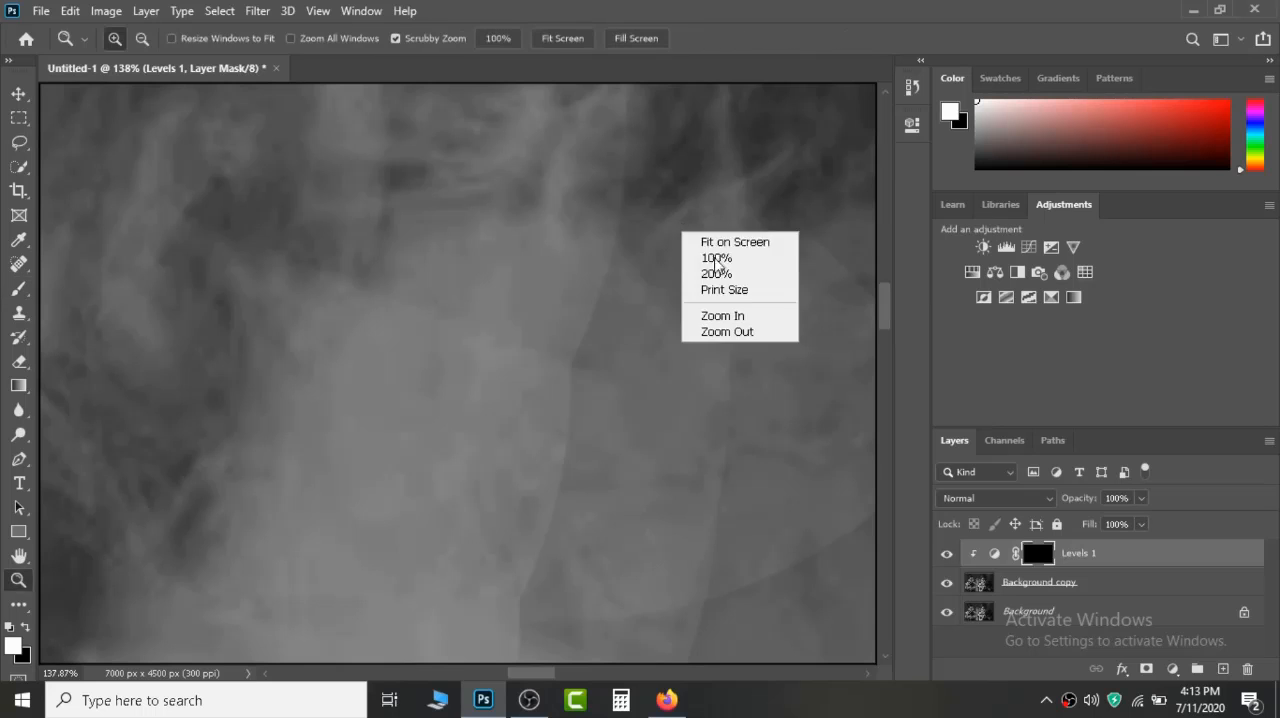
click(705, 246)
click(585, 298)
click(585, 298)
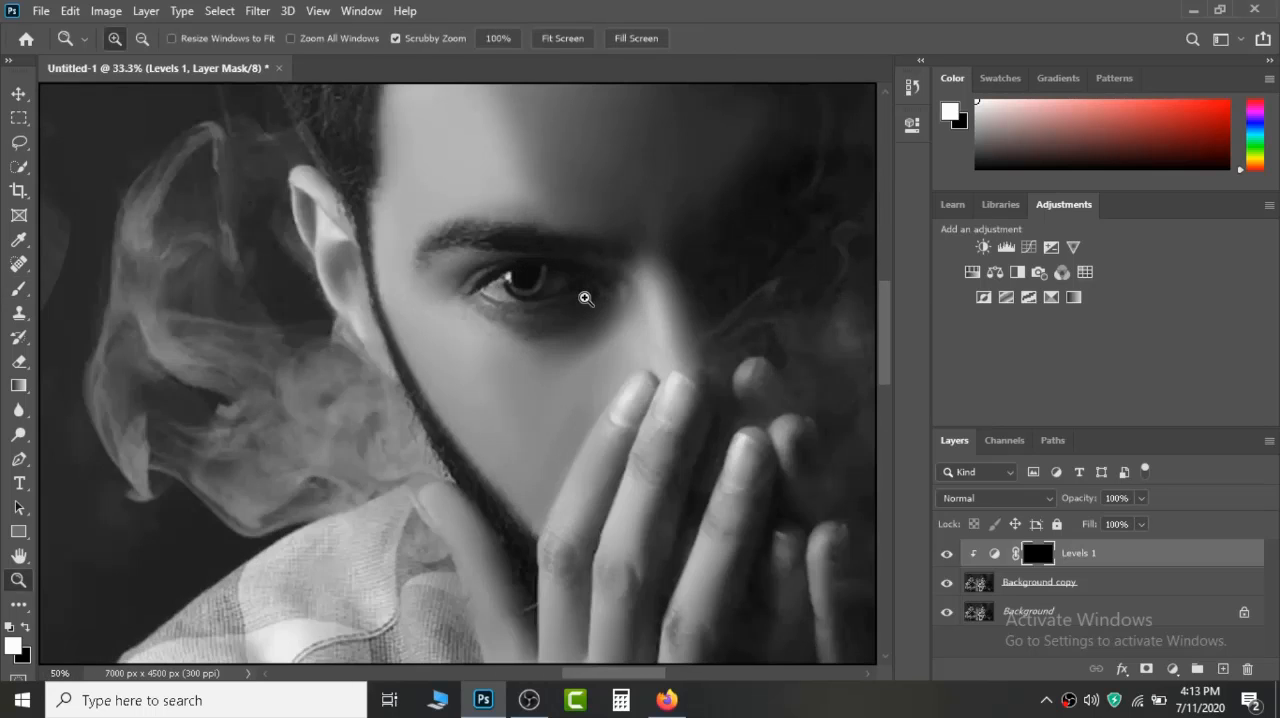
click(605, 345)
click(609, 354)
drag(1082, 505, 1068, 505)
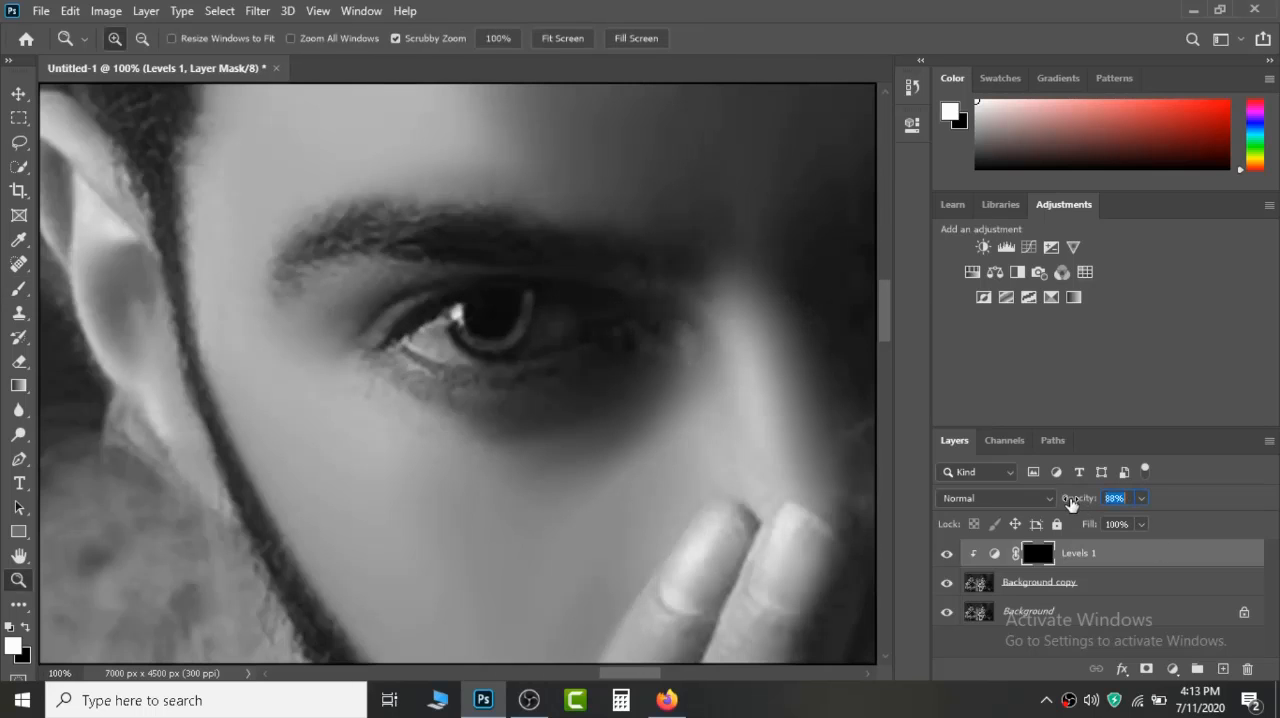
Try a clipped Hue/Saturation adjustment above Levels 1 with different saturation values, and delete that layer.
click(972, 272)
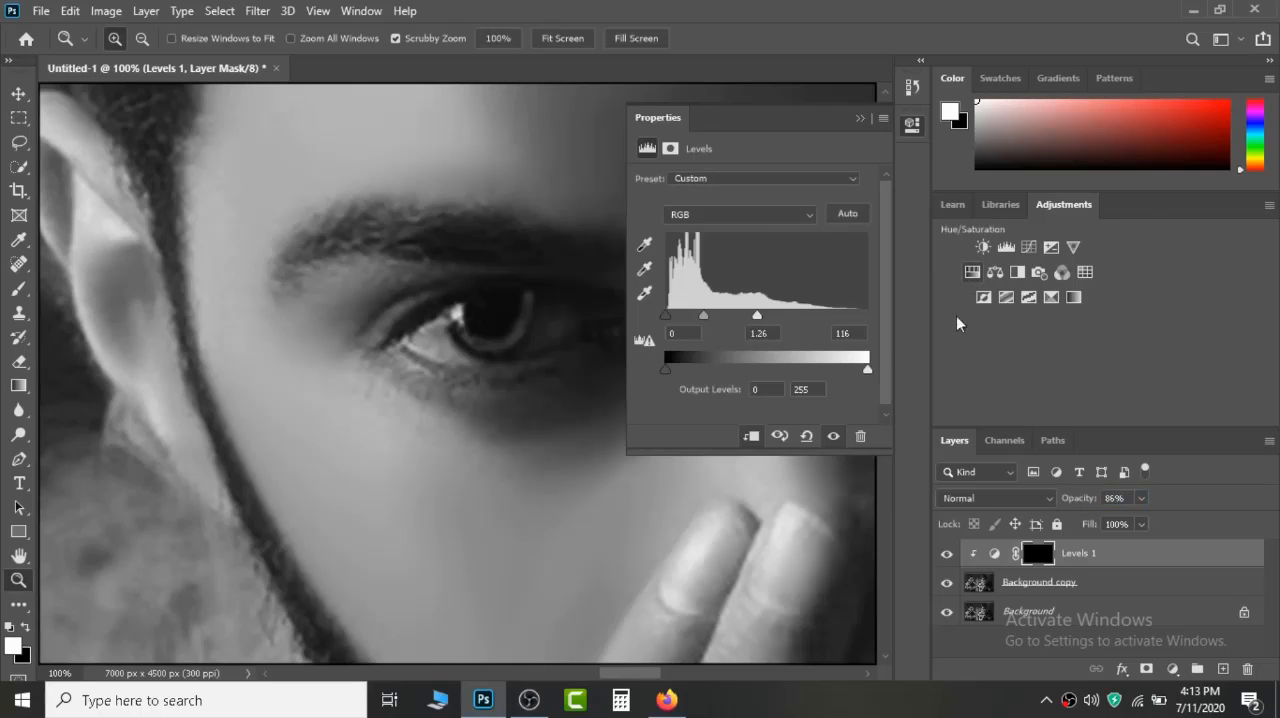
click(750, 437)
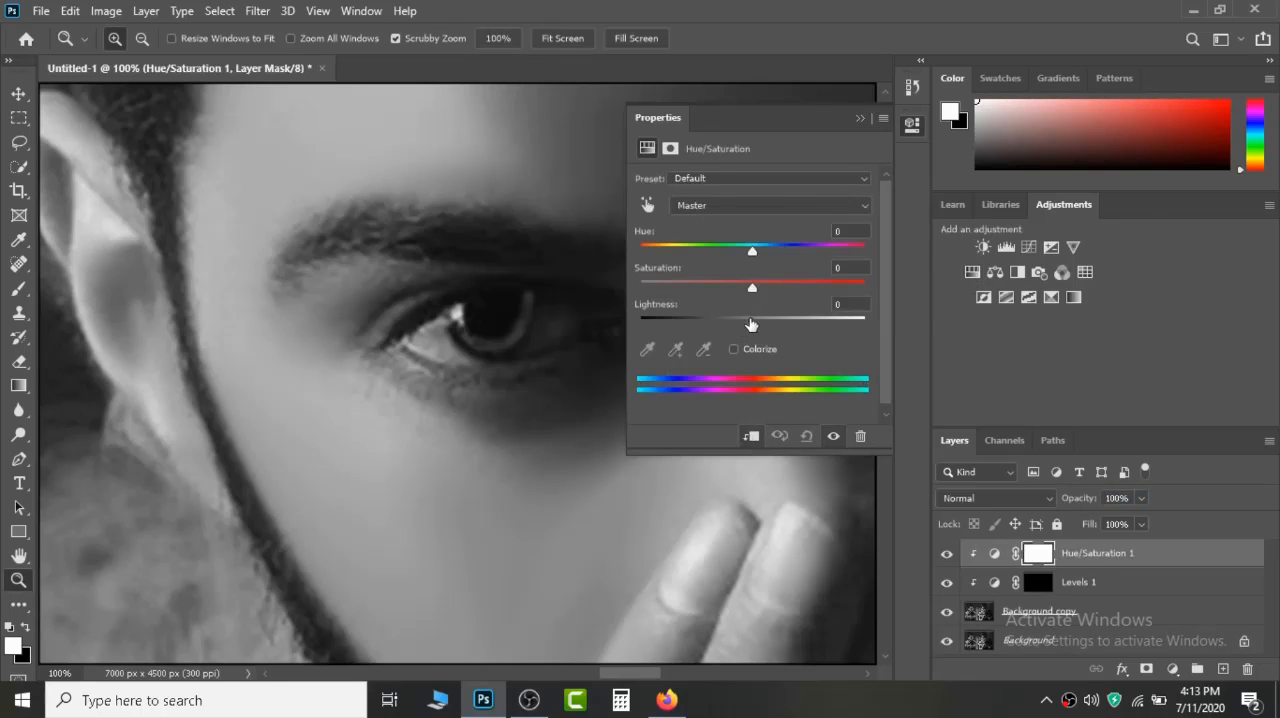
drag(752, 288, 880, 290)
drag(759, 289, 747, 288)
click(911, 125)
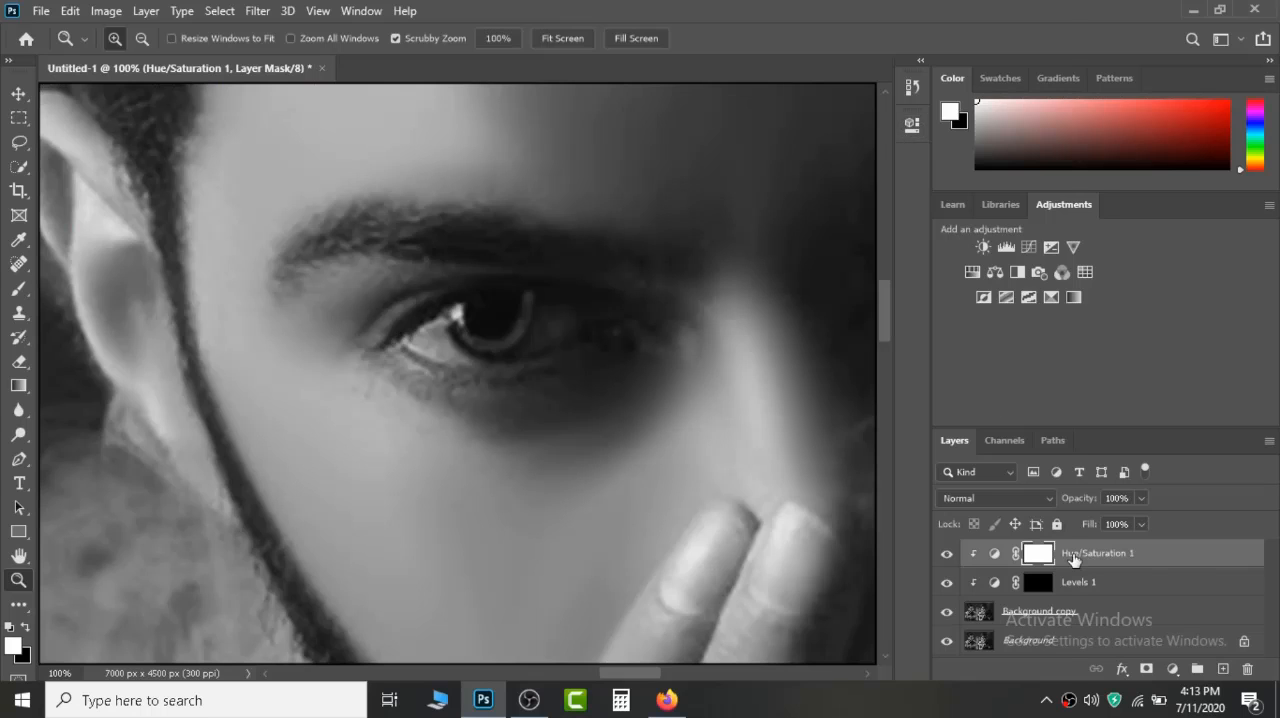
right_click(1081, 559)
click(1192, 555)
drag(1192, 556, 1247, 669)
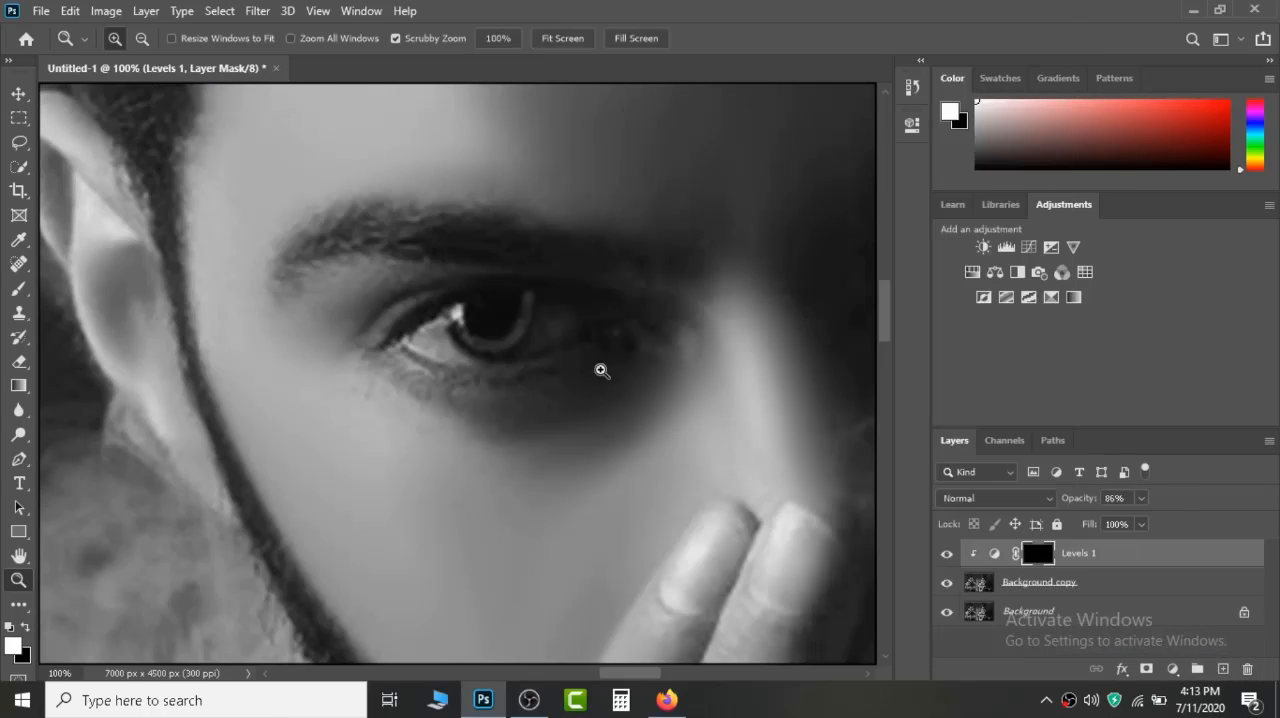
Return the Levels 1 layer to 100% opacity and merge it and the Background copy down into Background.
drag(1068, 503, 1088, 505)
right_click(466, 302)
click(485, 312)
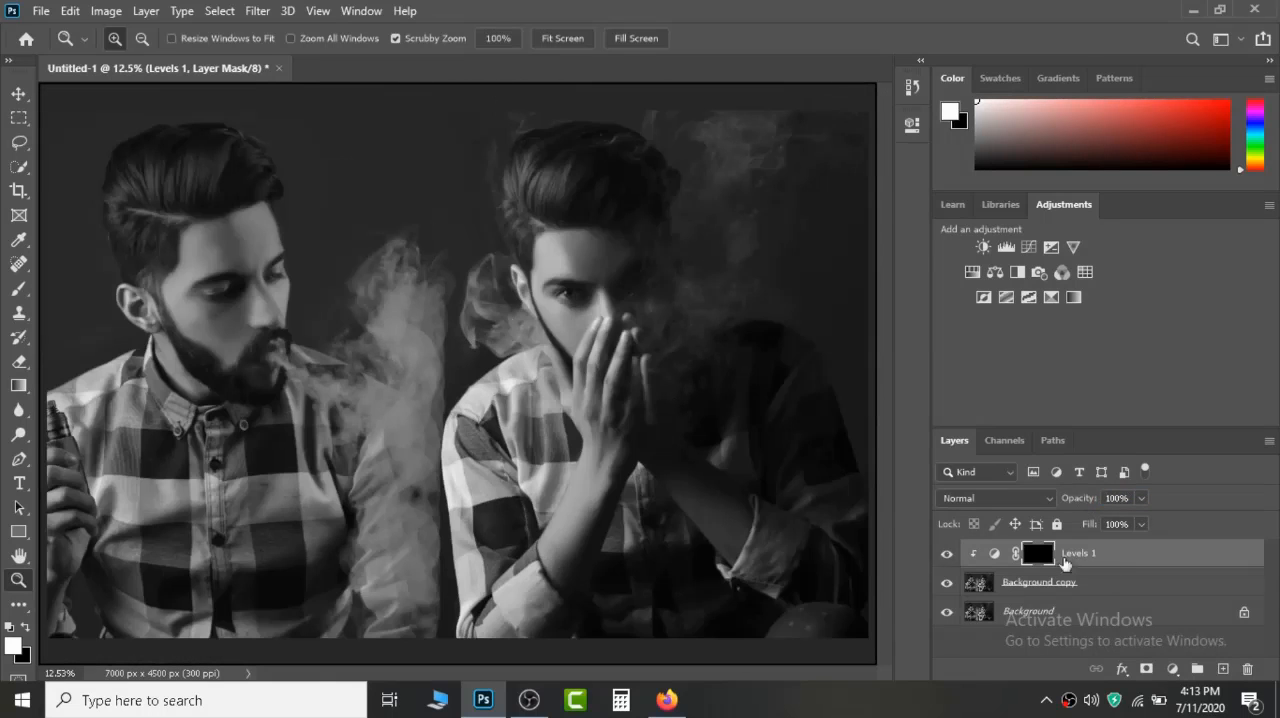
right_click(1088, 560)
click(986, 555)
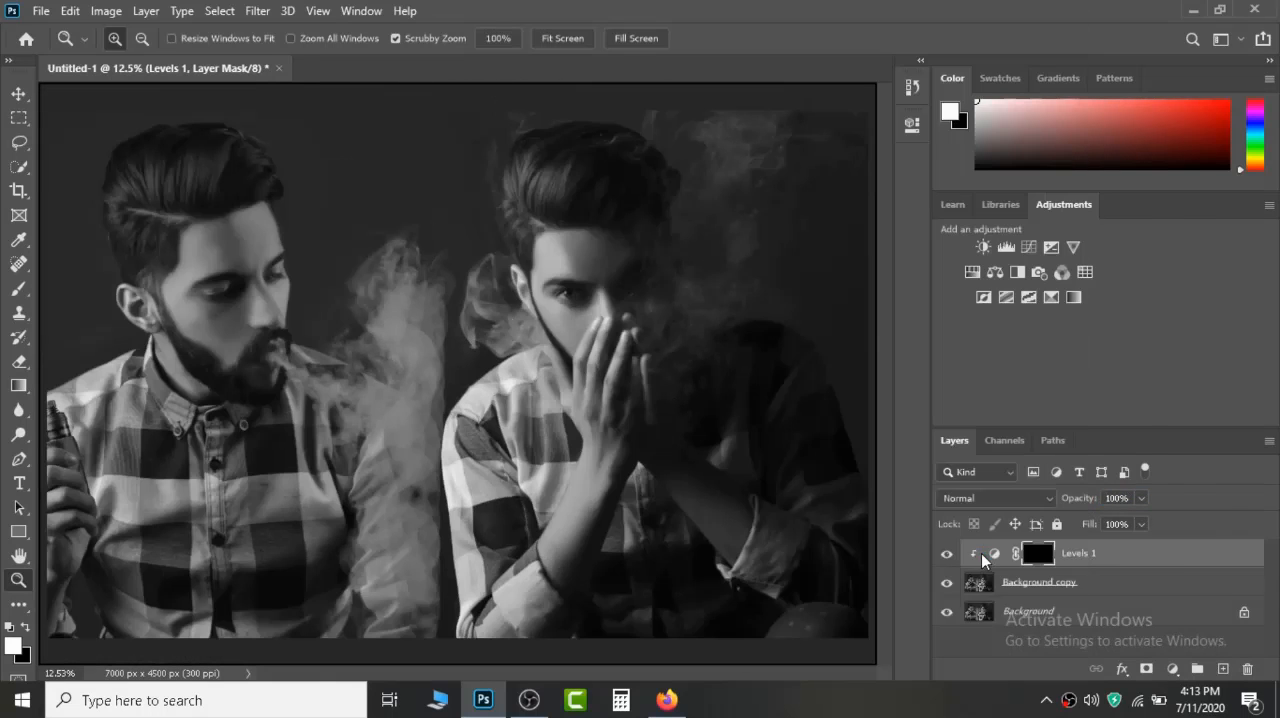
right_click(1208, 563)
click(1164, 563)
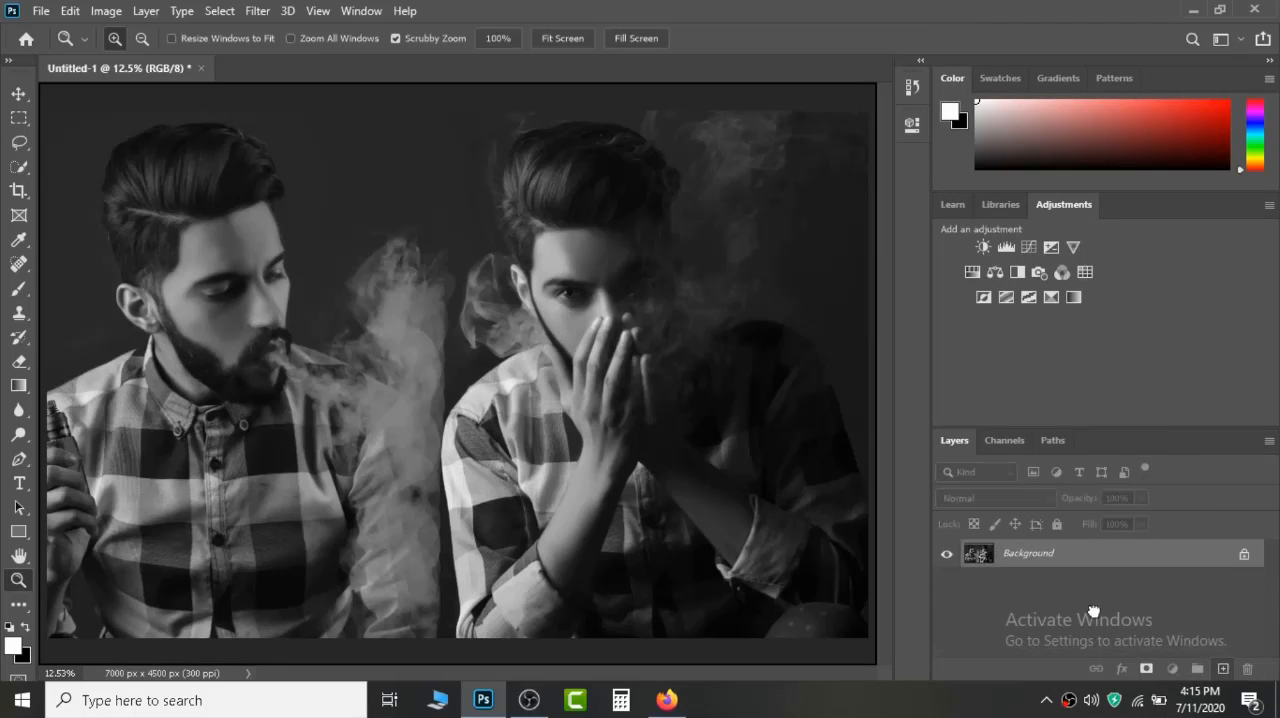
Duplicate the merged Background layer and open the Camera Raw filter on the copy.
key(ctrl+j)
click(257, 11)
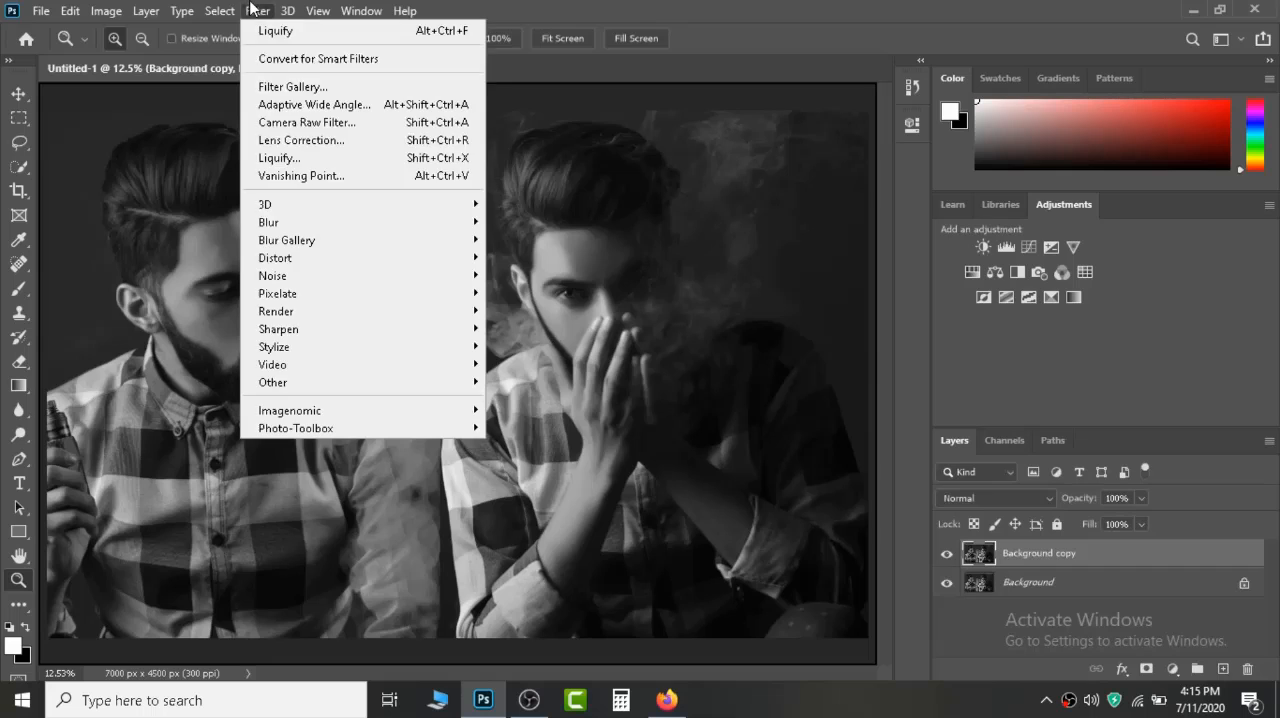
click(297, 125)
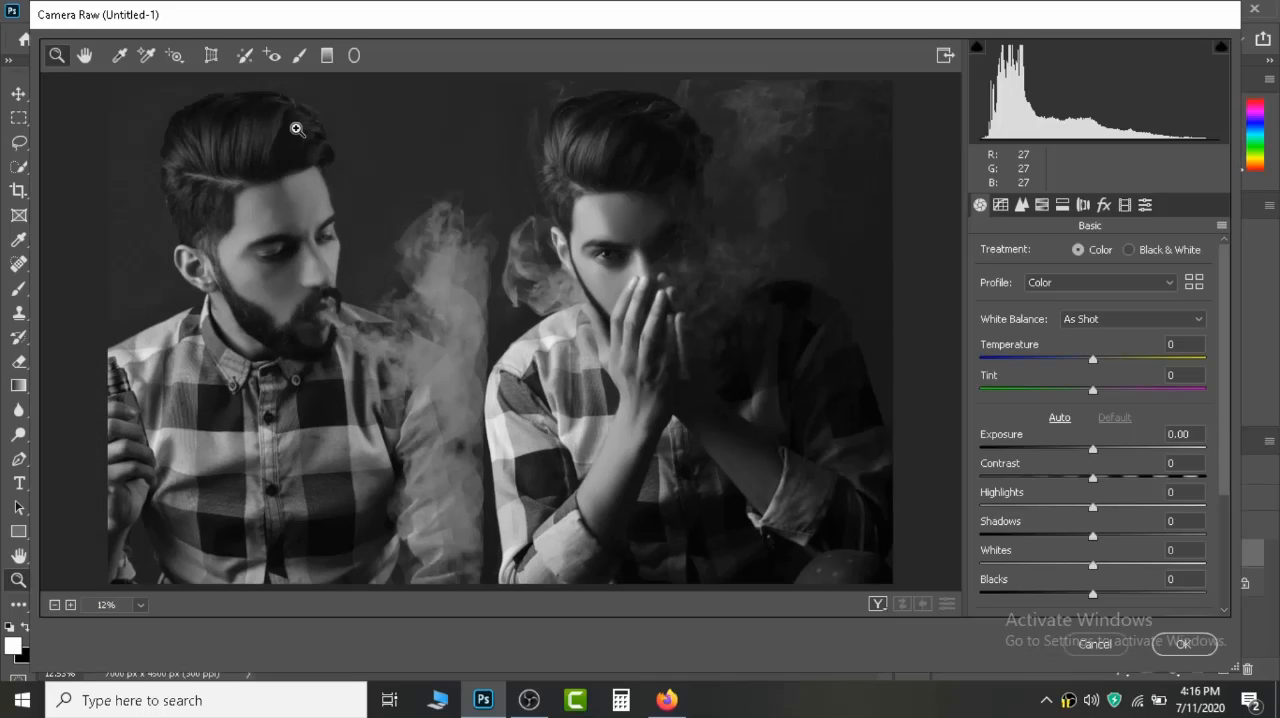
Set the Camera Raw Highlights to +18, Shadows to +24, Whites to +19 and Blacks to +10.
drag(1092, 507, 1113, 508)
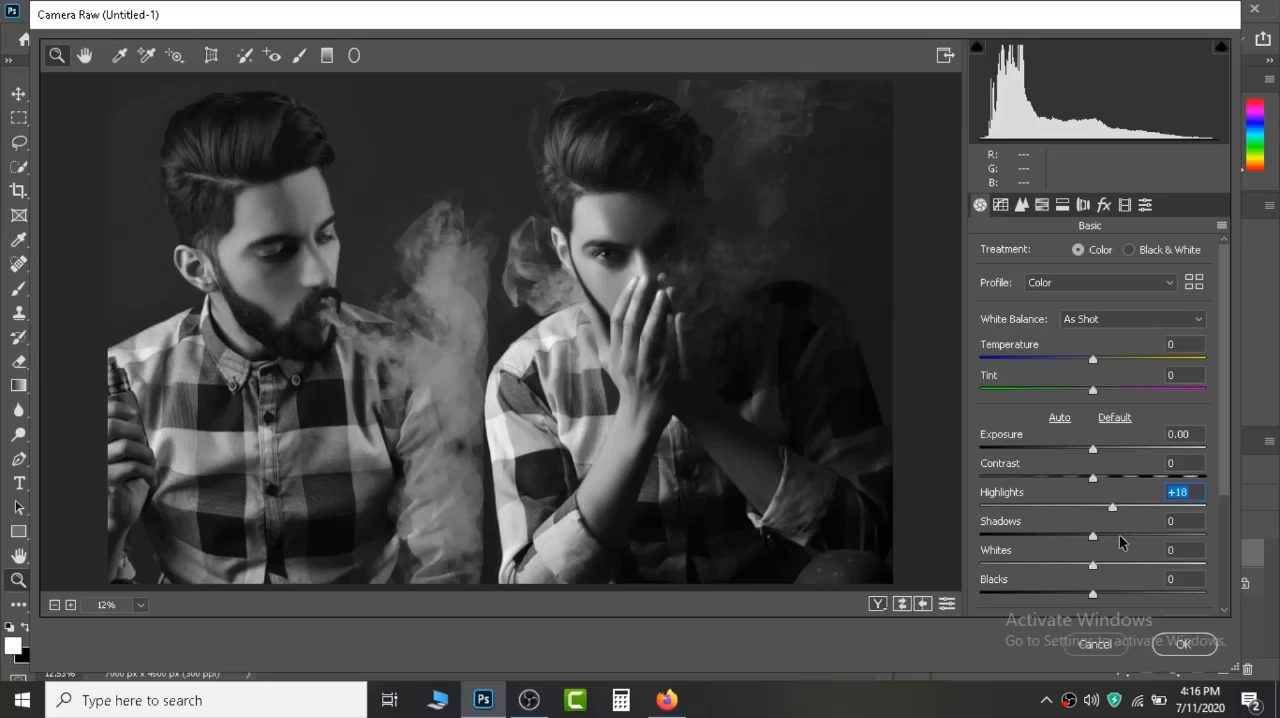
click(1097, 538)
drag(1117, 538, 1104, 595)
click(1097, 565)
scroll(1143, 522, down, 3)
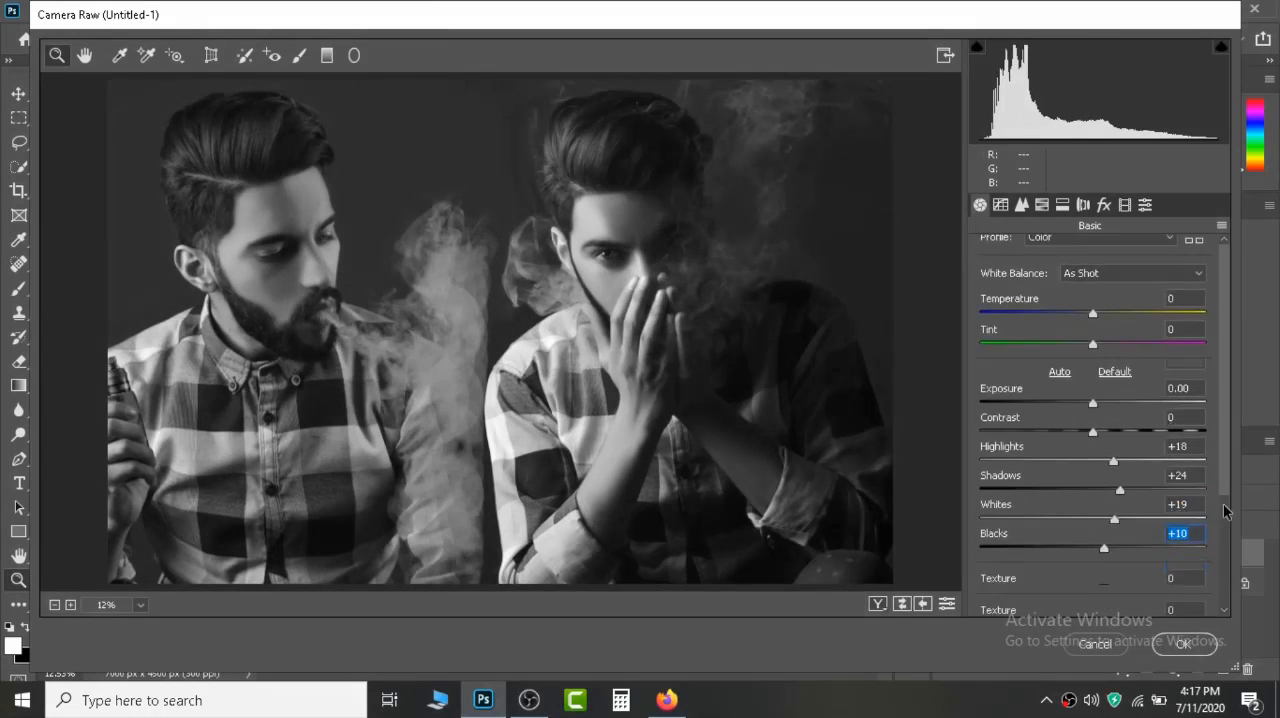
Set Clarity to +5, lower the Blacks slightly, and apply the Camera Raw filter.
drag(1093, 545, 1097, 548)
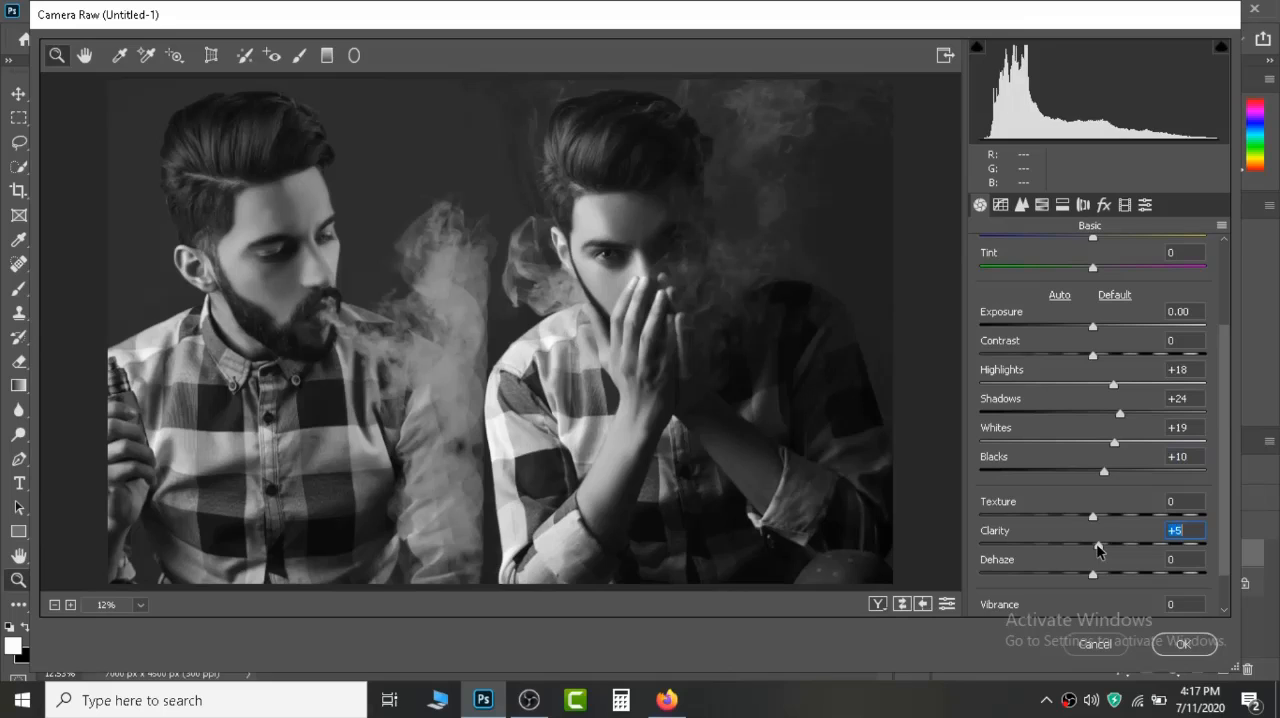
drag(1104, 474, 1097, 478)
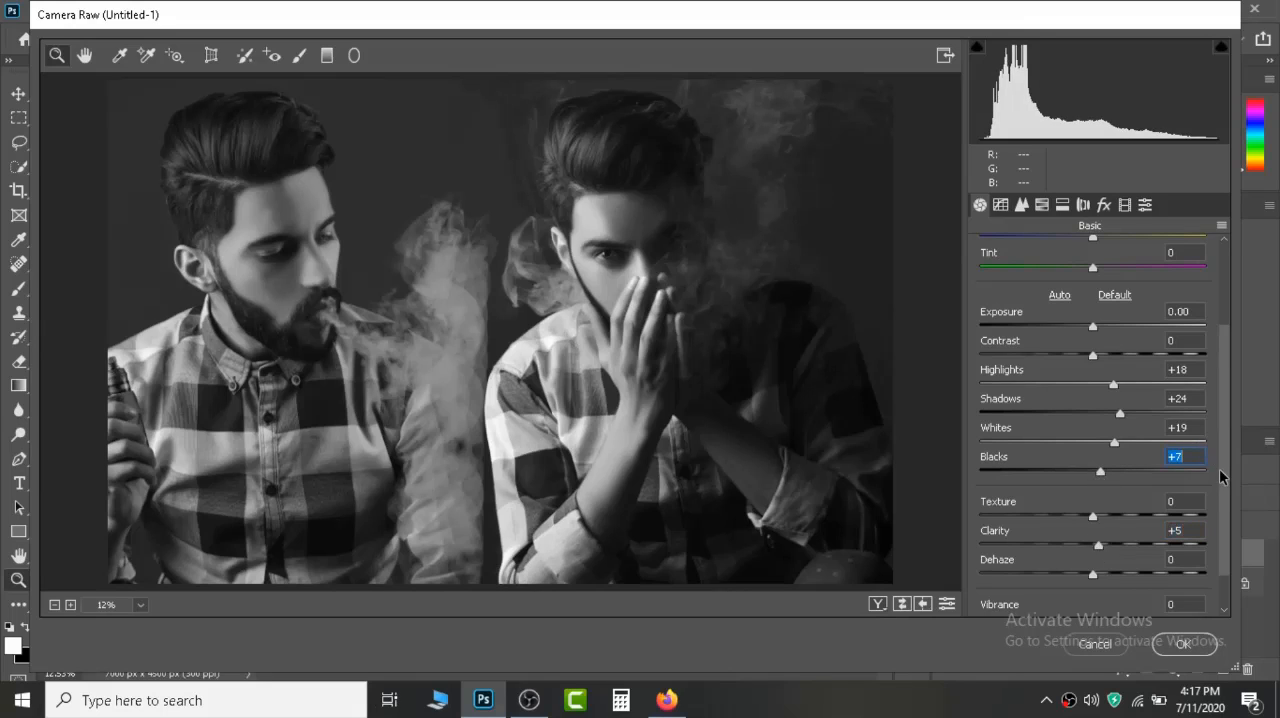
scroll(1113, 389, up, 4)
mouse_move(1093, 389)
mouse_down()
mouse_move(1069, 391)
mouse_move(1107, 390)
mouse_move(1091, 403)
mouse_up()
click(1183, 644)
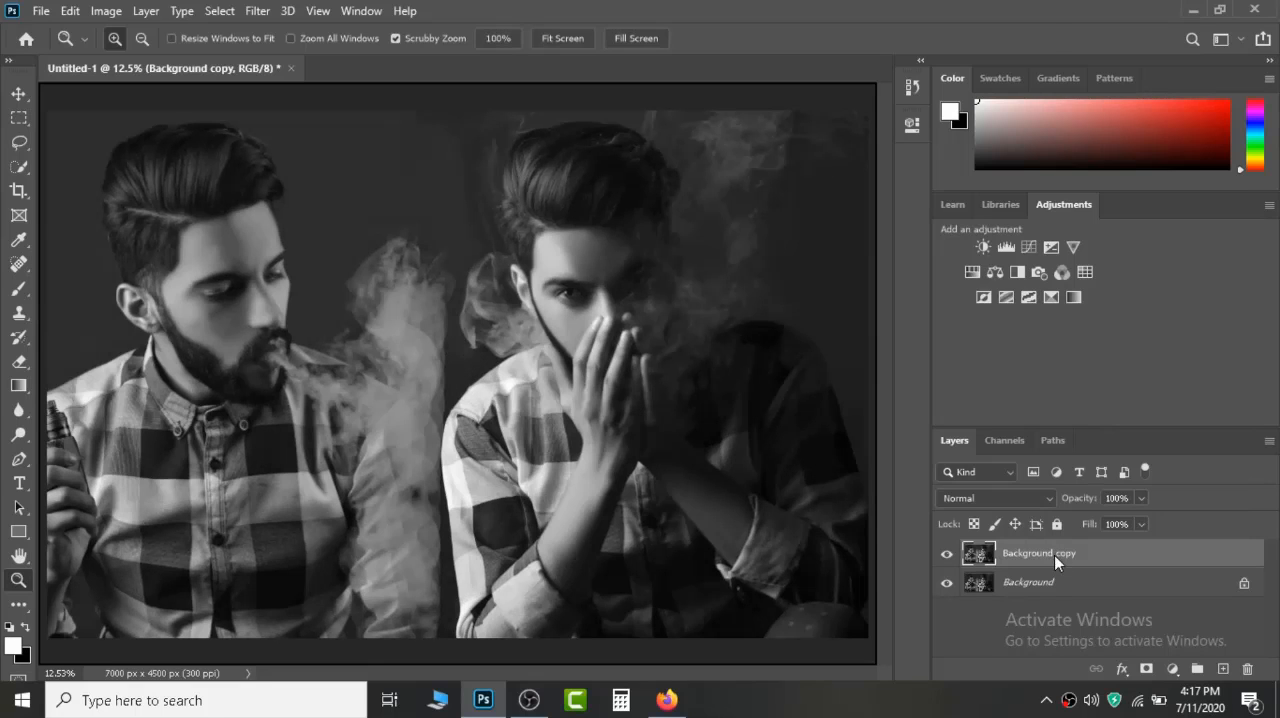
Merge the Camera Raw-adjusted Background copy down into the Background layer.
right_click(1054, 555)
click(893, 568)
key(ctrl+e)
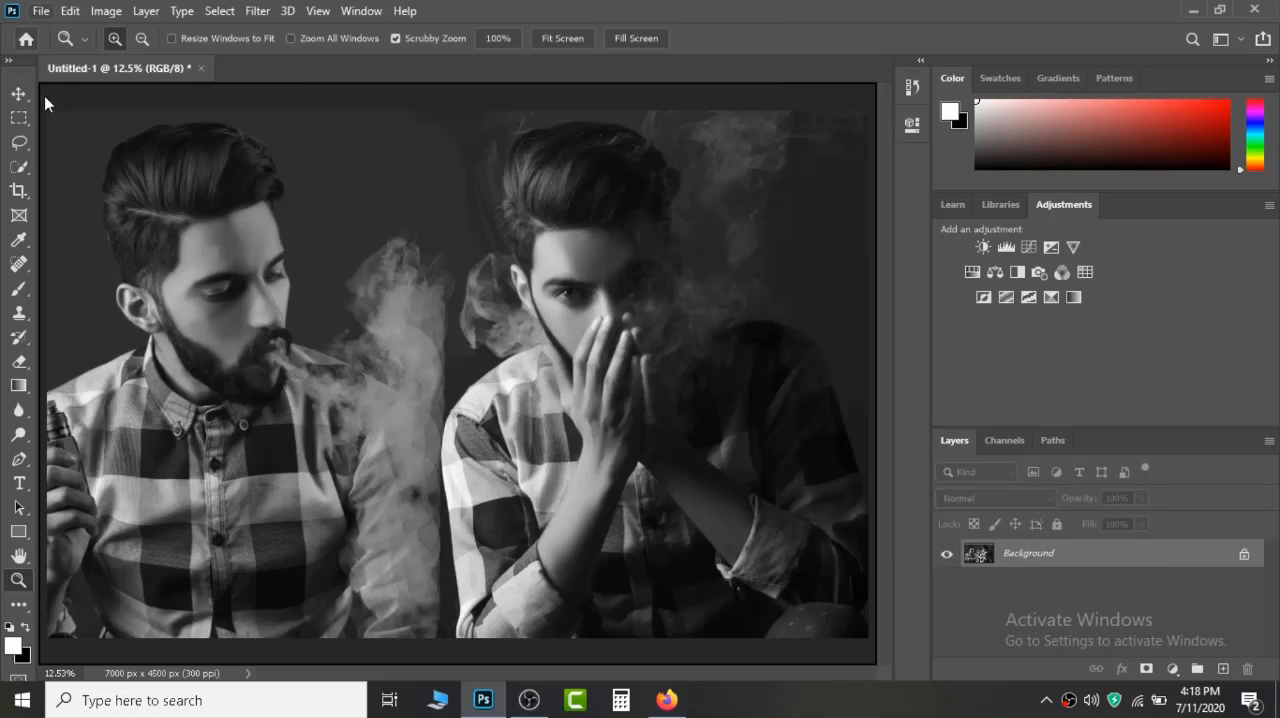
Place 046fac565fbe42f5a93f3a52f9f7ffb2.jpg as an embedded image, and position its lettering between the two portraits at 100% scale.
click(41, 10)
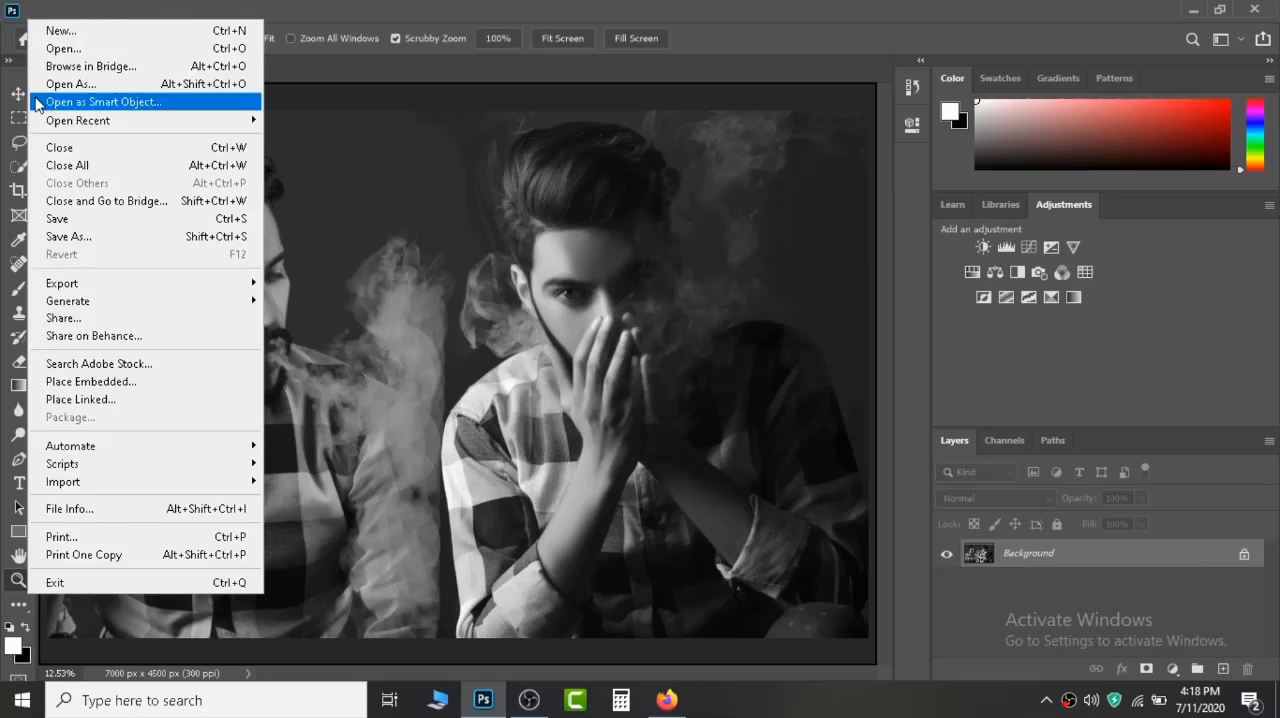
click(96, 385)
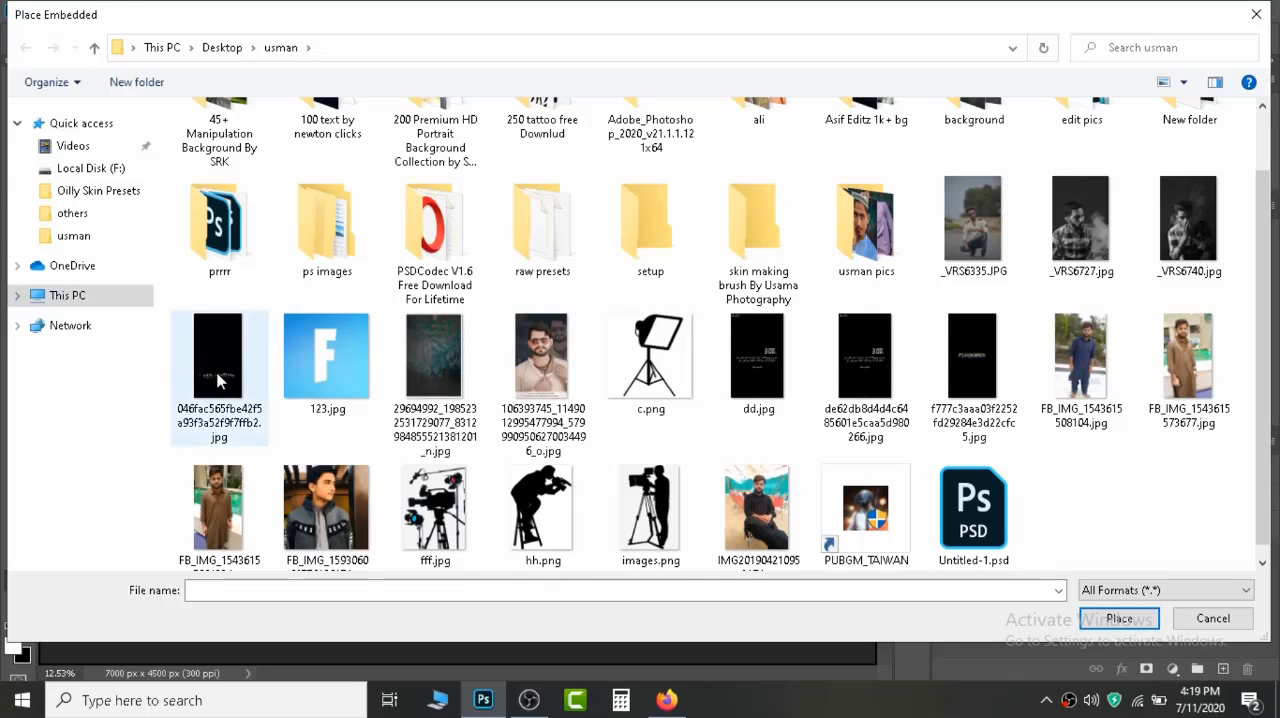
double_click(220, 378)
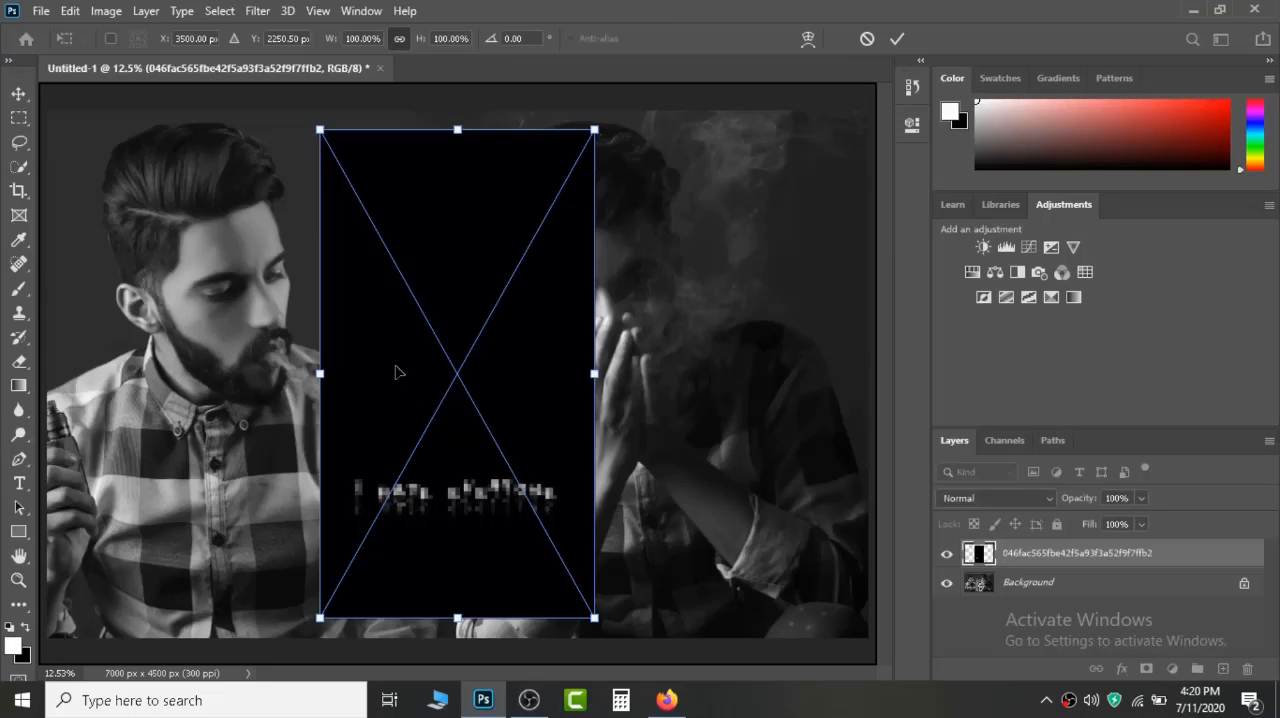
drag(390, 334, 447, 484)
drag(882, 504, 733, 417)
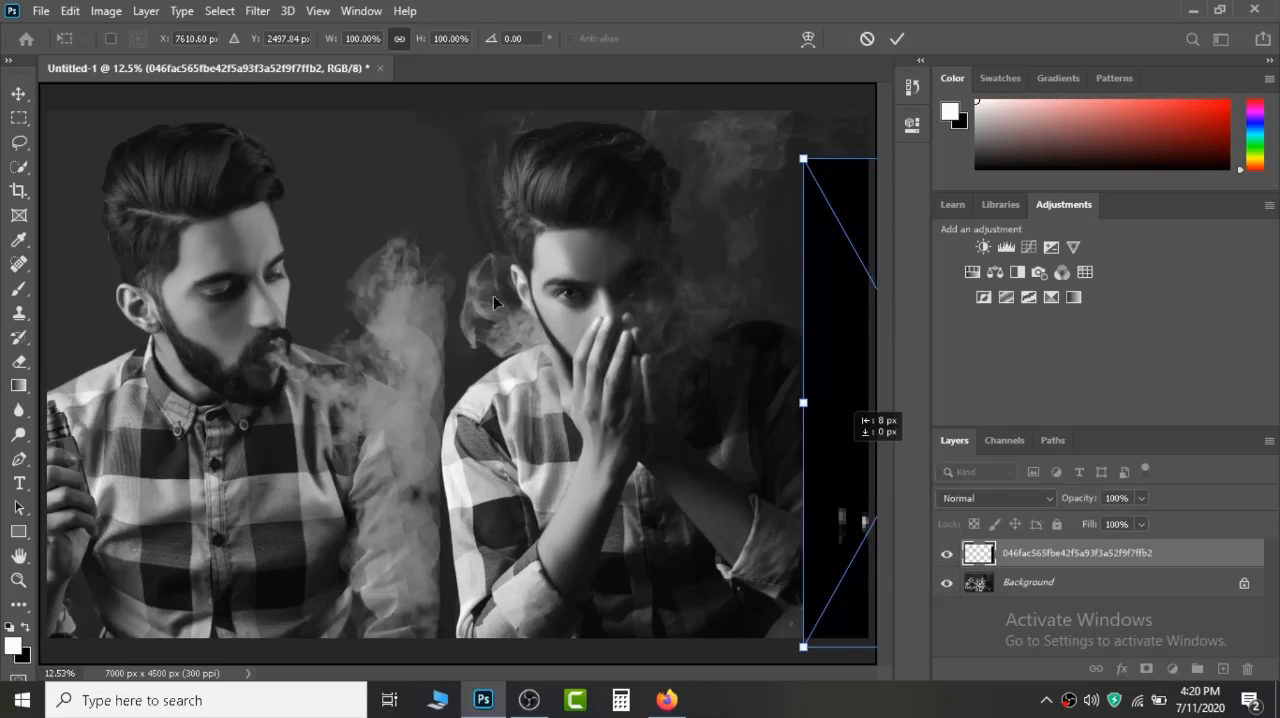
drag(493, 295, 436, 268)
drag(560, 344, 407, 391)
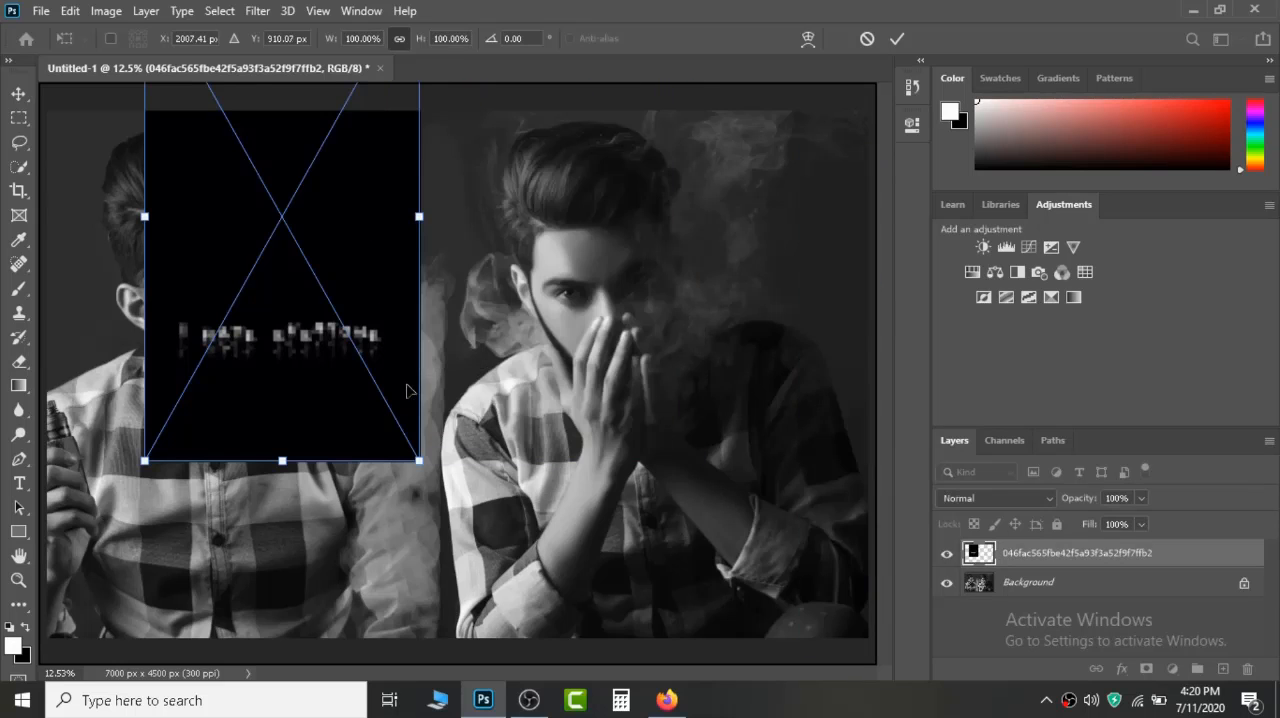
drag(307, 275, 396, 263)
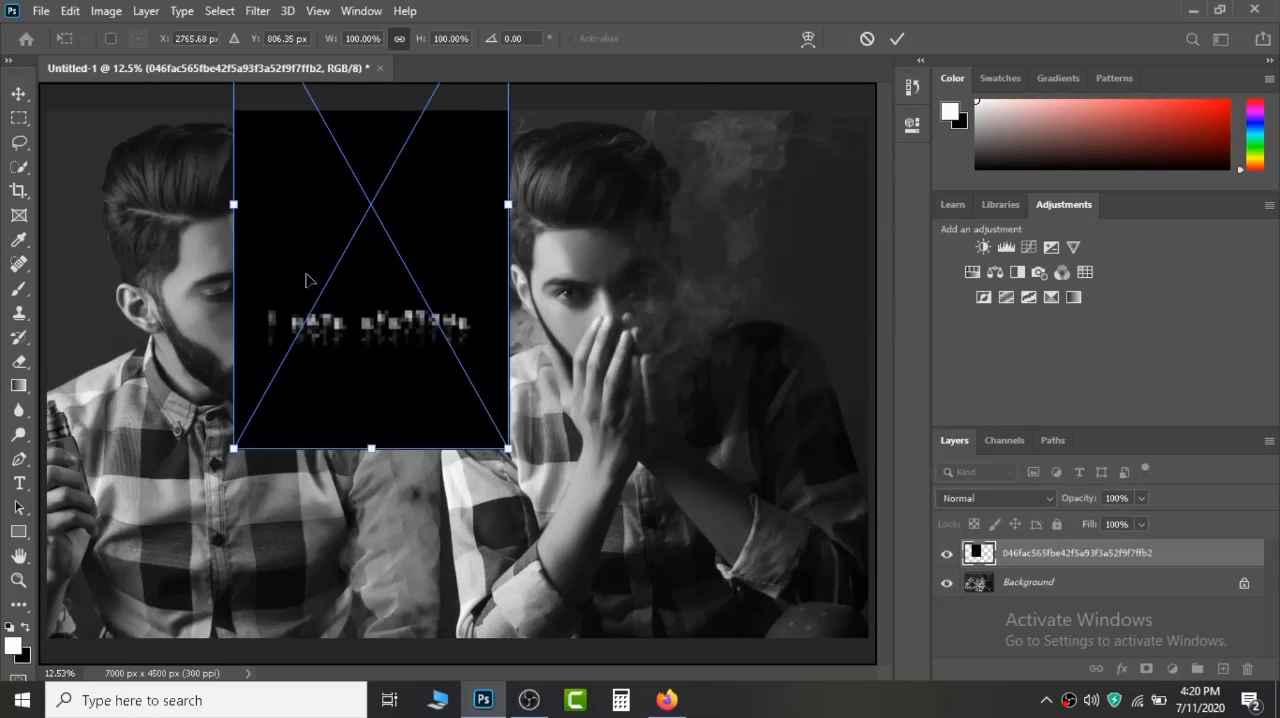
key(Return)
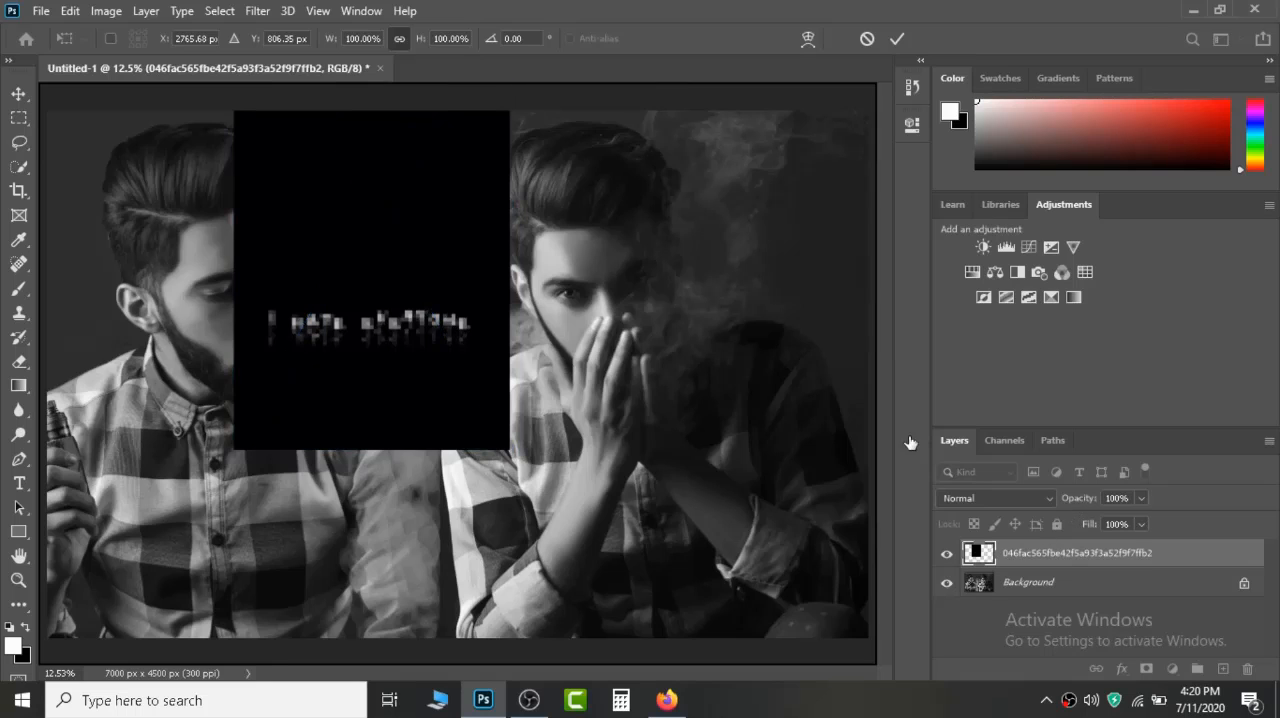
Set the placed lettering layer's blend mode to Linear Dodge (Add).
key(z)
click(1031, 501)
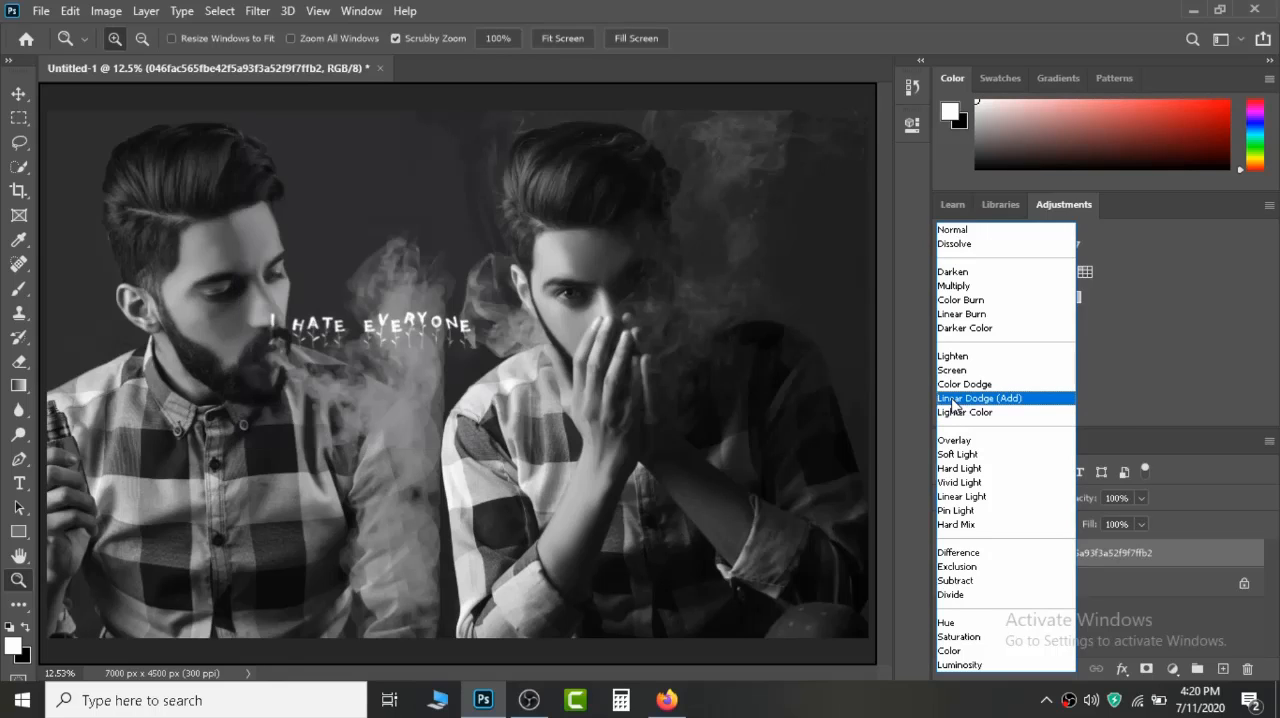
click(953, 399)
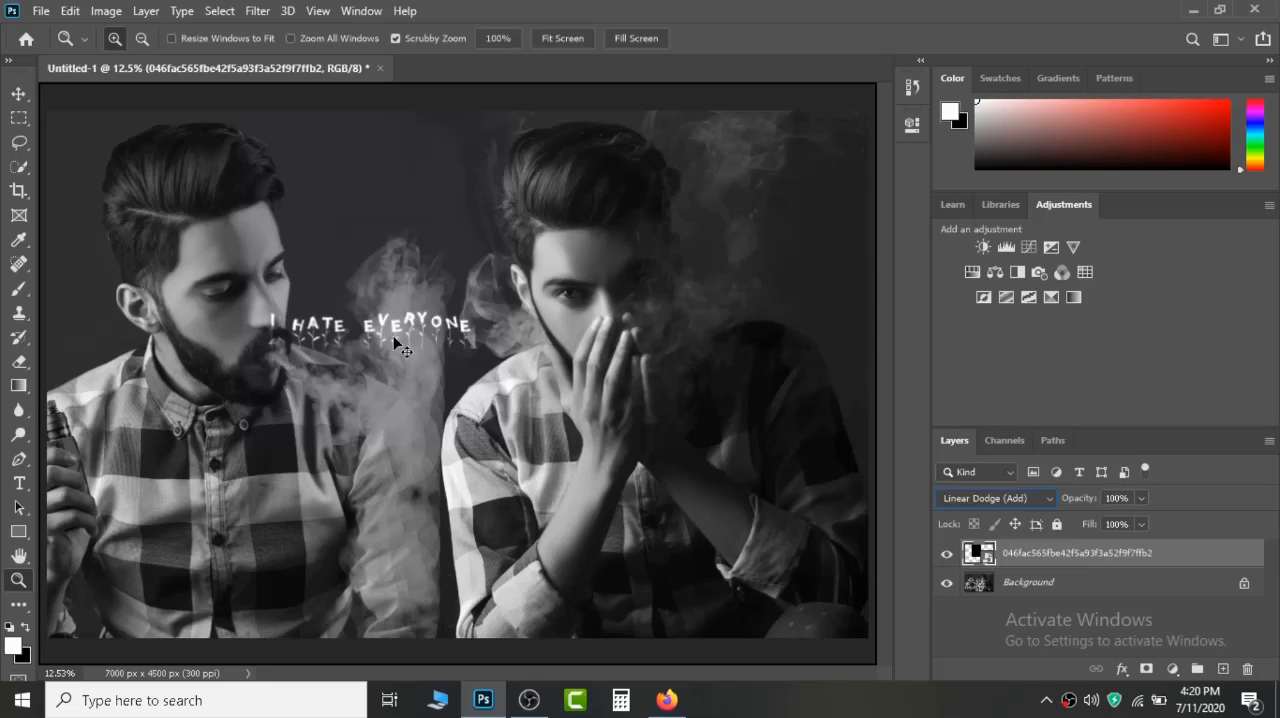
Scale the "I HATE EVERYONE" lettering to 87.40% and move it up into the dark gap between the two heads.
key(ctrl+t)
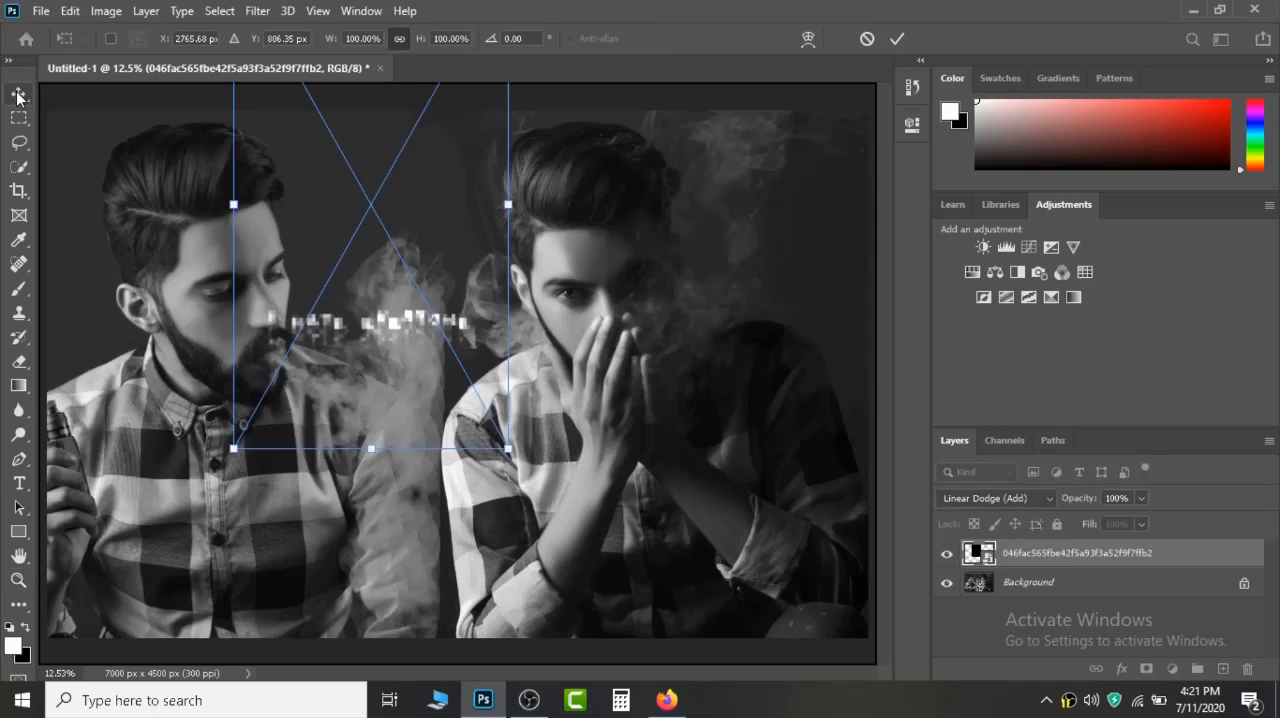
drag(369, 297, 387, 123)
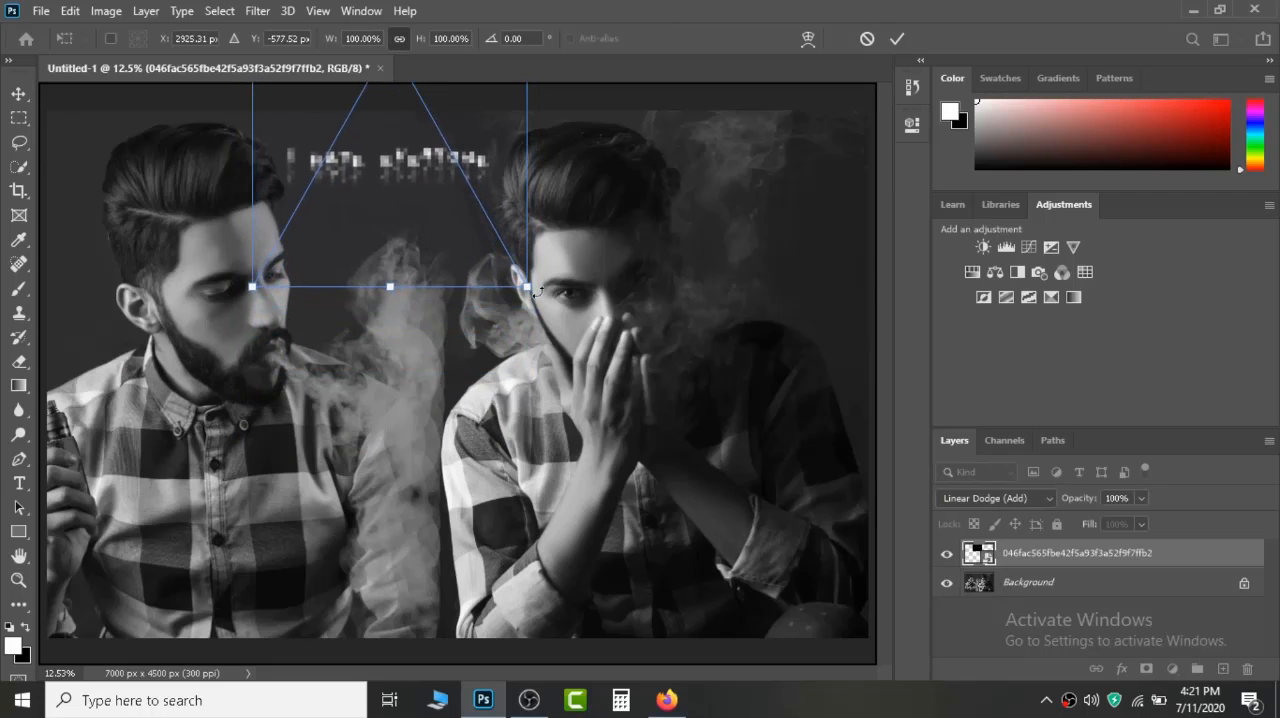
drag(521, 284, 509, 257)
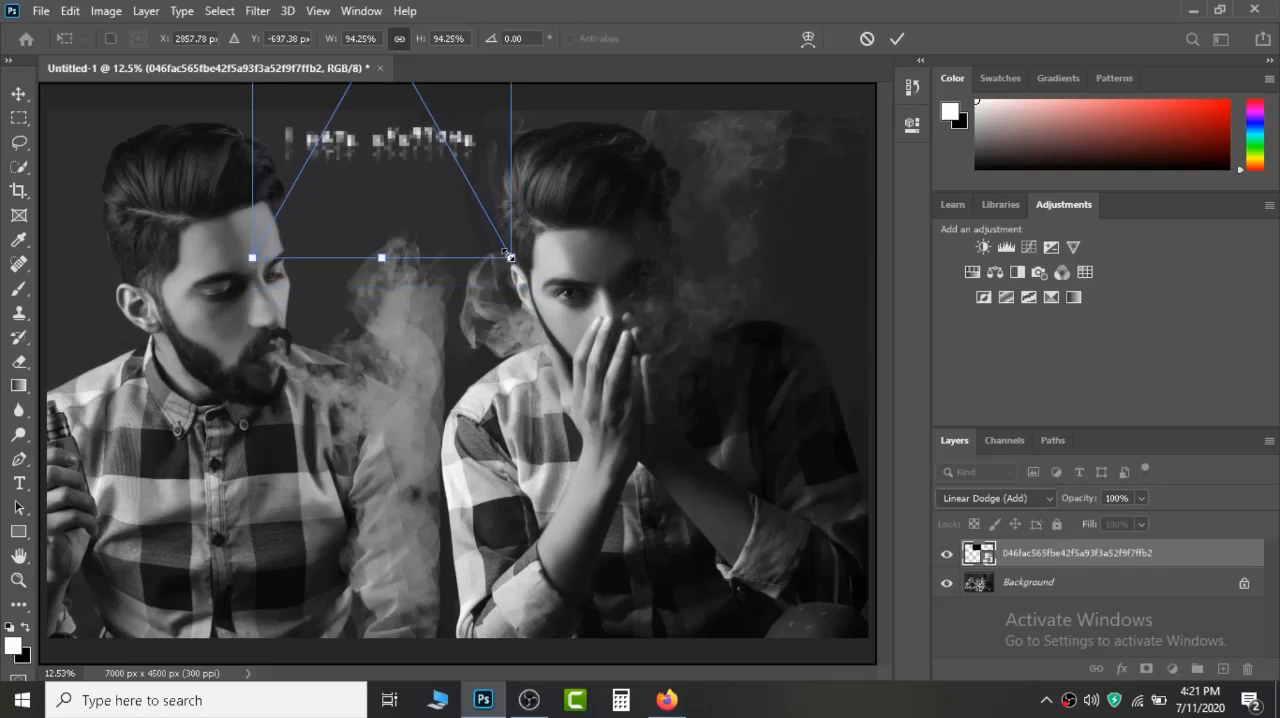
drag(453, 184, 461, 234)
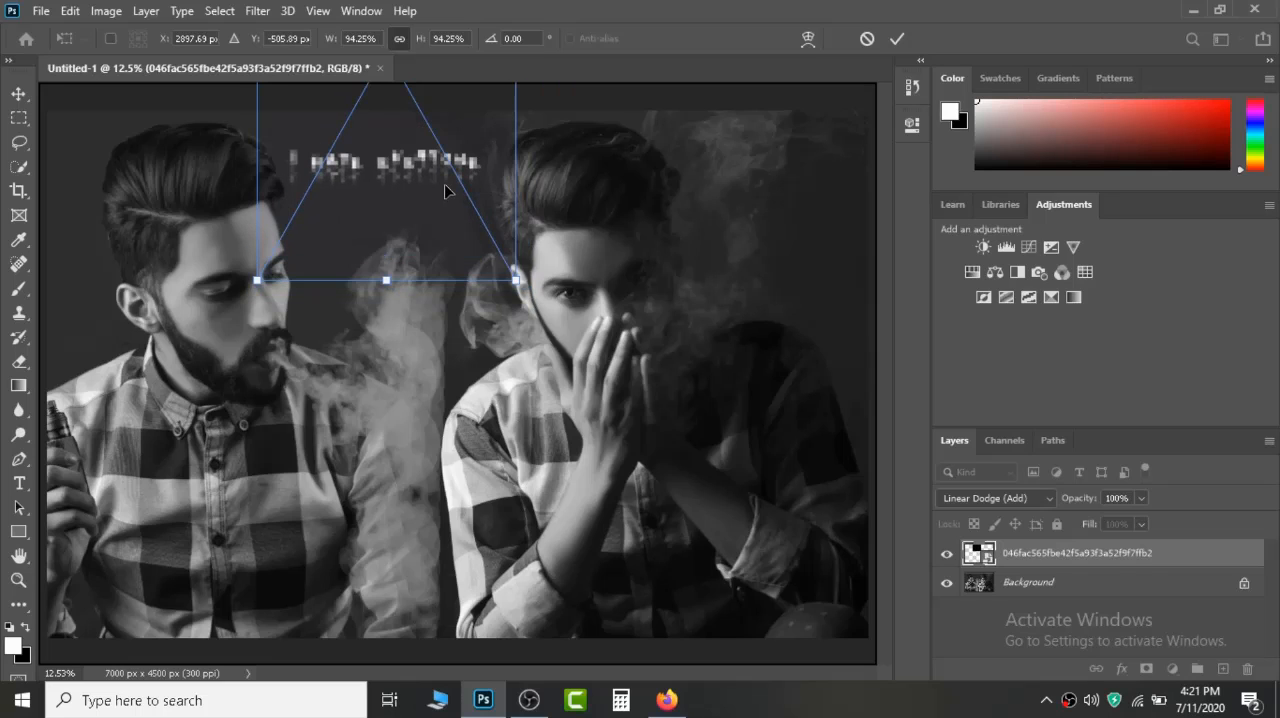
drag(516, 279, 497, 247)
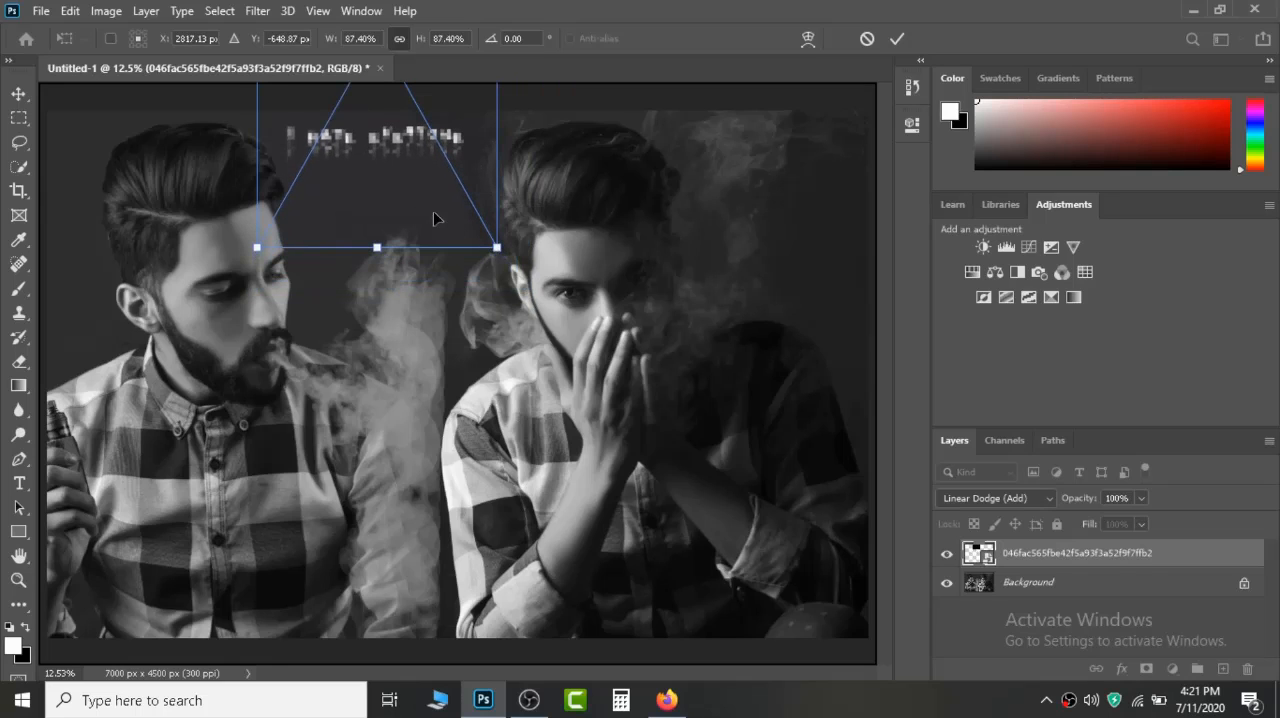
drag(362, 165, 375, 198)
key(Return)
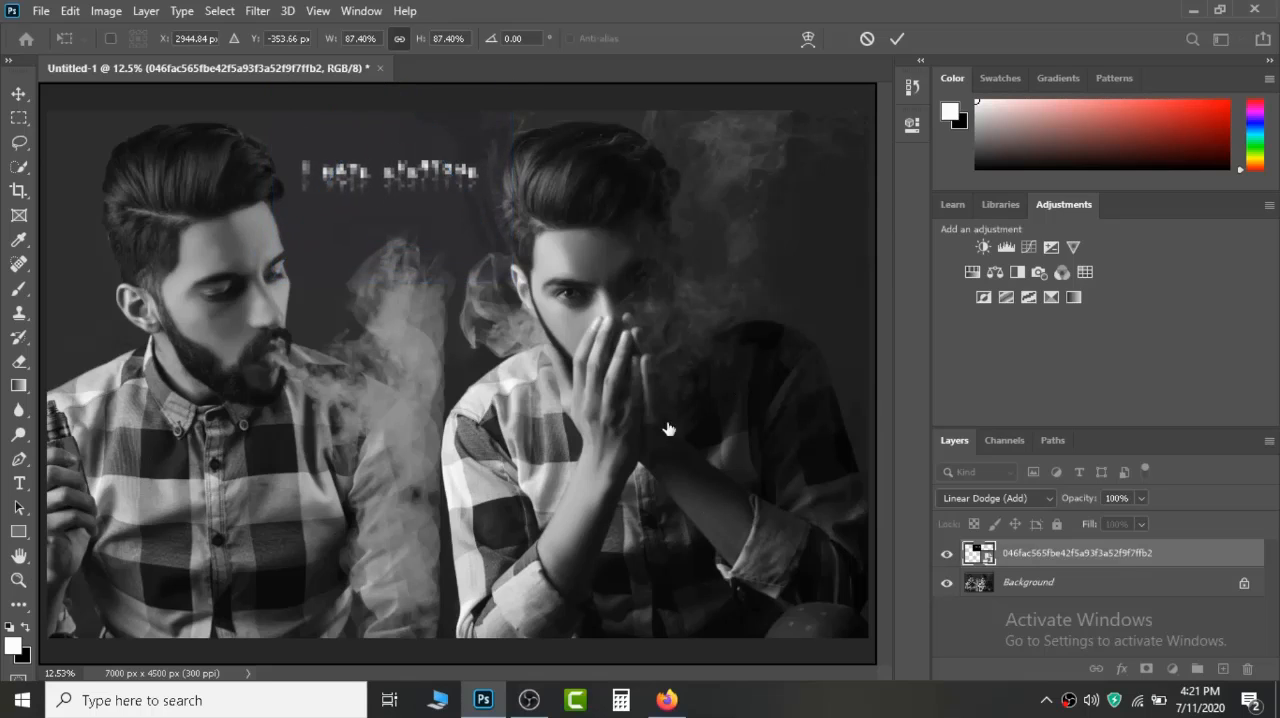
Merge the "I HATE EVERYONE" lettering layer down into the Background layer.
key(z)
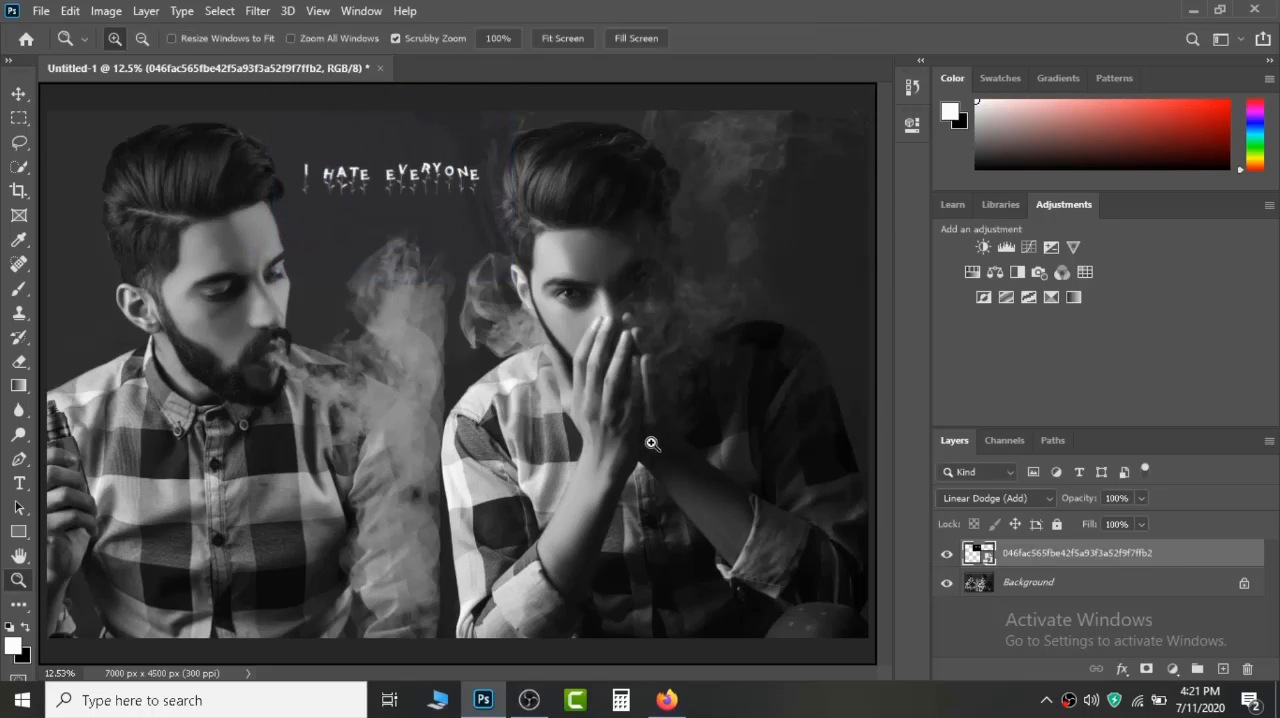
right_click(1083, 552)
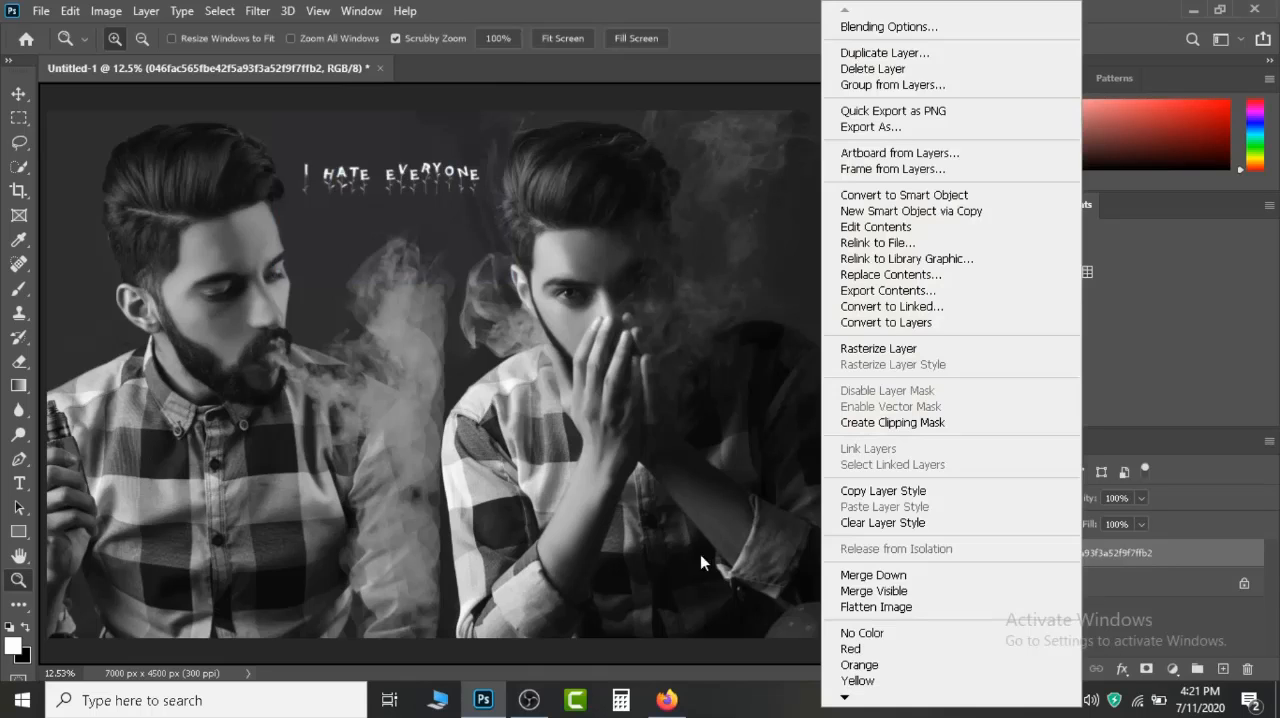
click(852, 575)
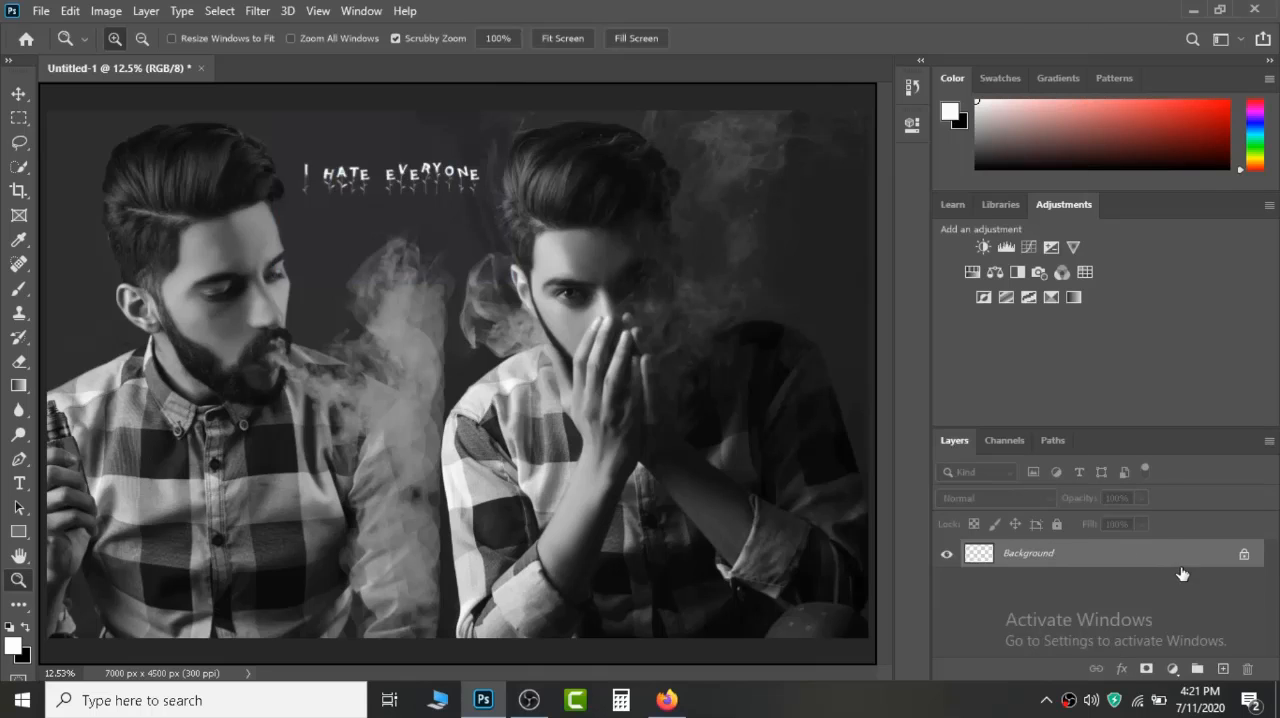
Place de62db8d4d4c6485601e5caa5d980266.jpg as an embedded image, scale it to 142.81%, and position its text over the second portrait's lower area.
click(40, 10)
click(100, 378)
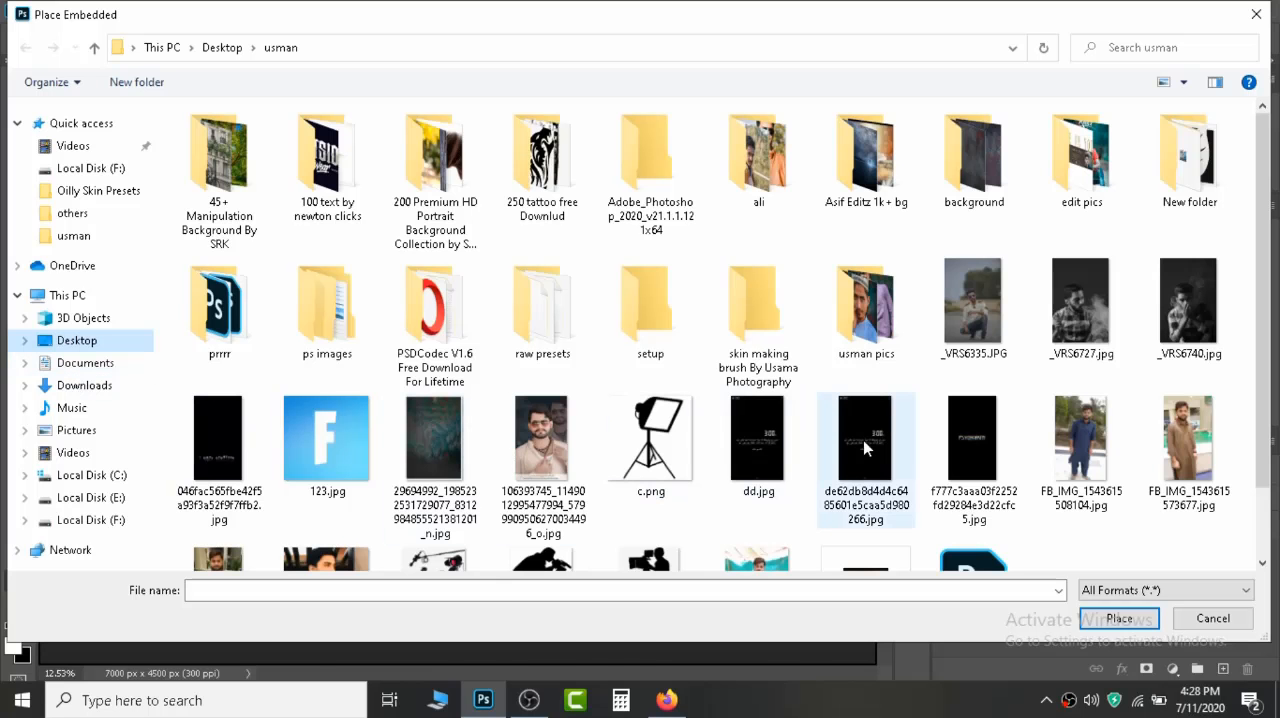
double_click(866, 449)
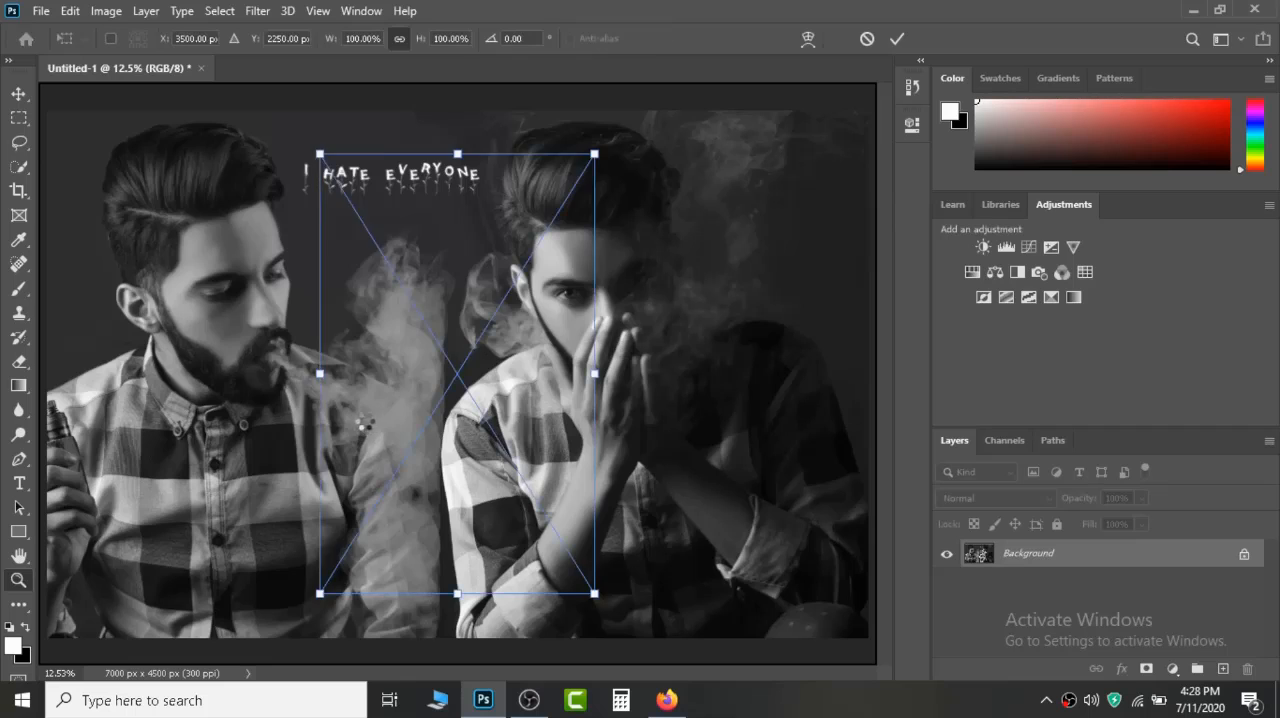
drag(484, 346, 726, 469)
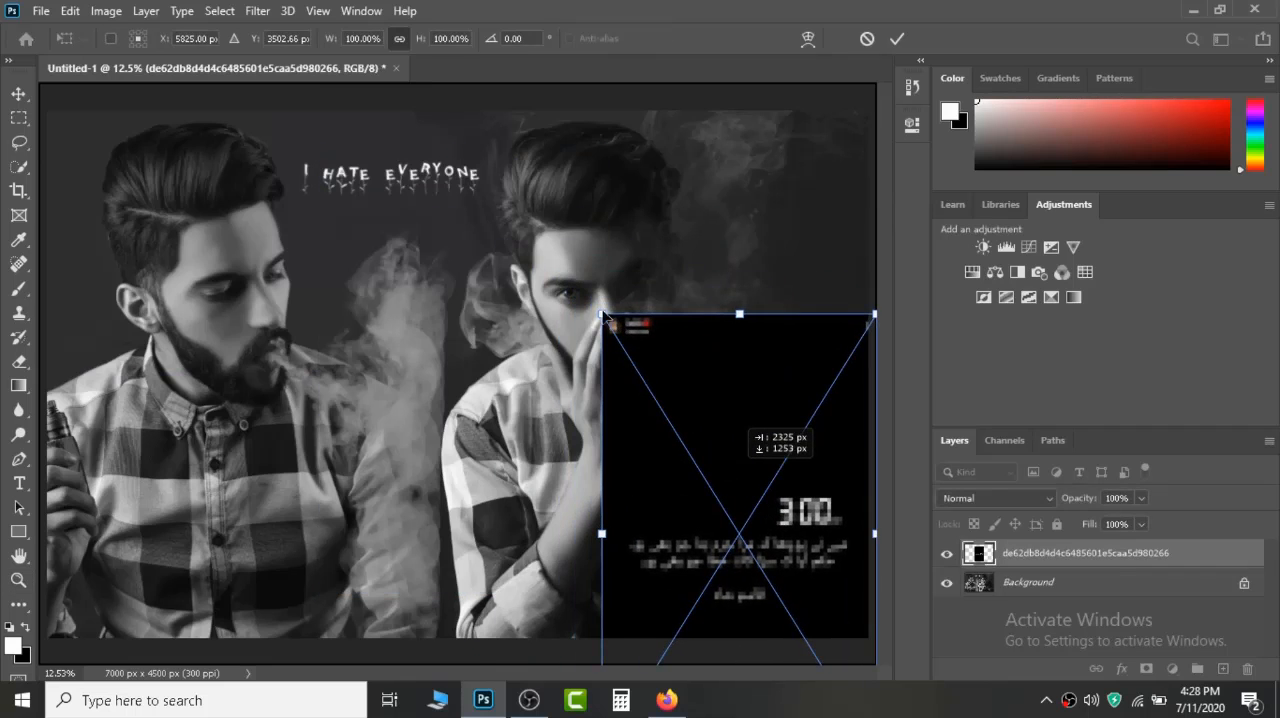
drag(600, 315, 705, 481)
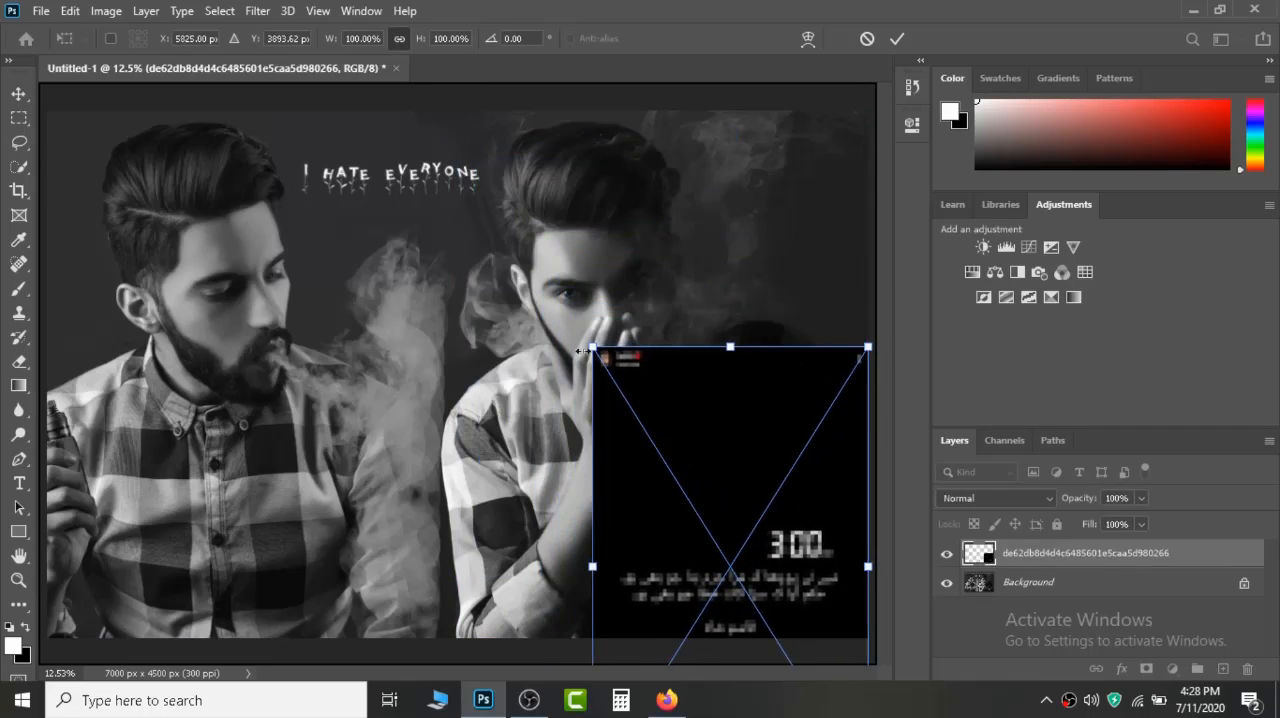
drag(593, 347, 378, 217)
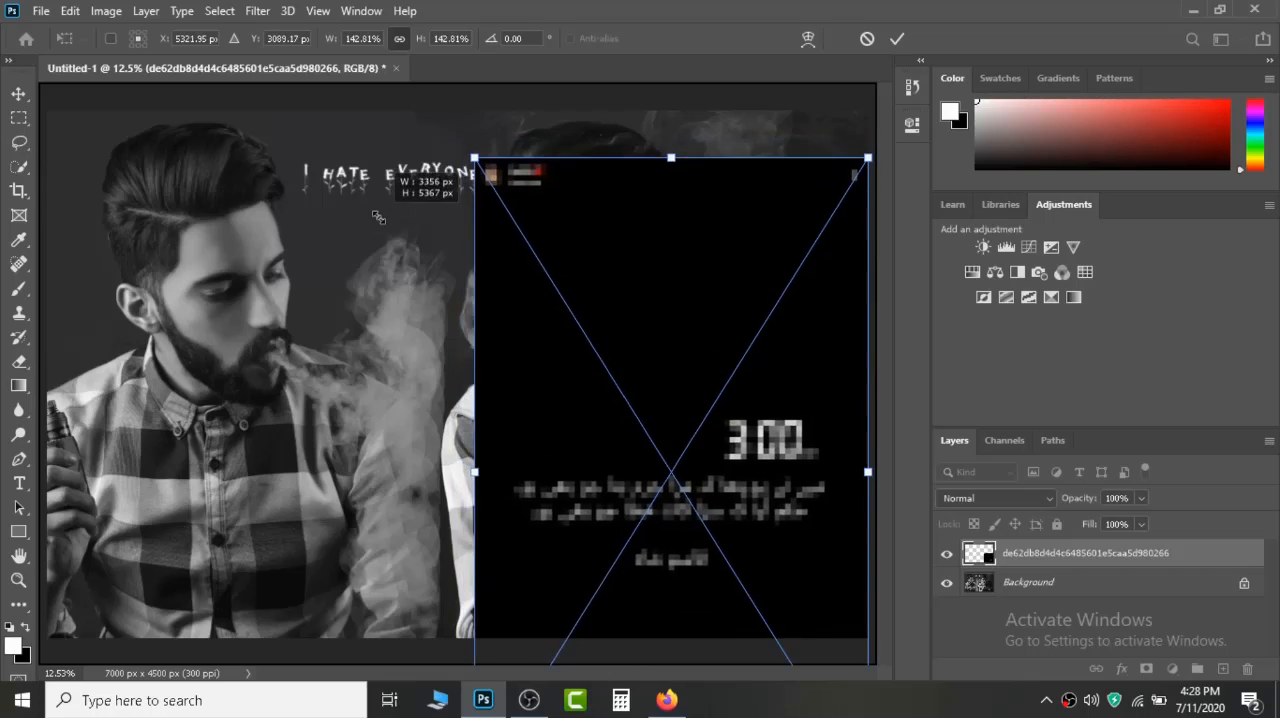
drag(646, 347, 655, 402)
key(Return)
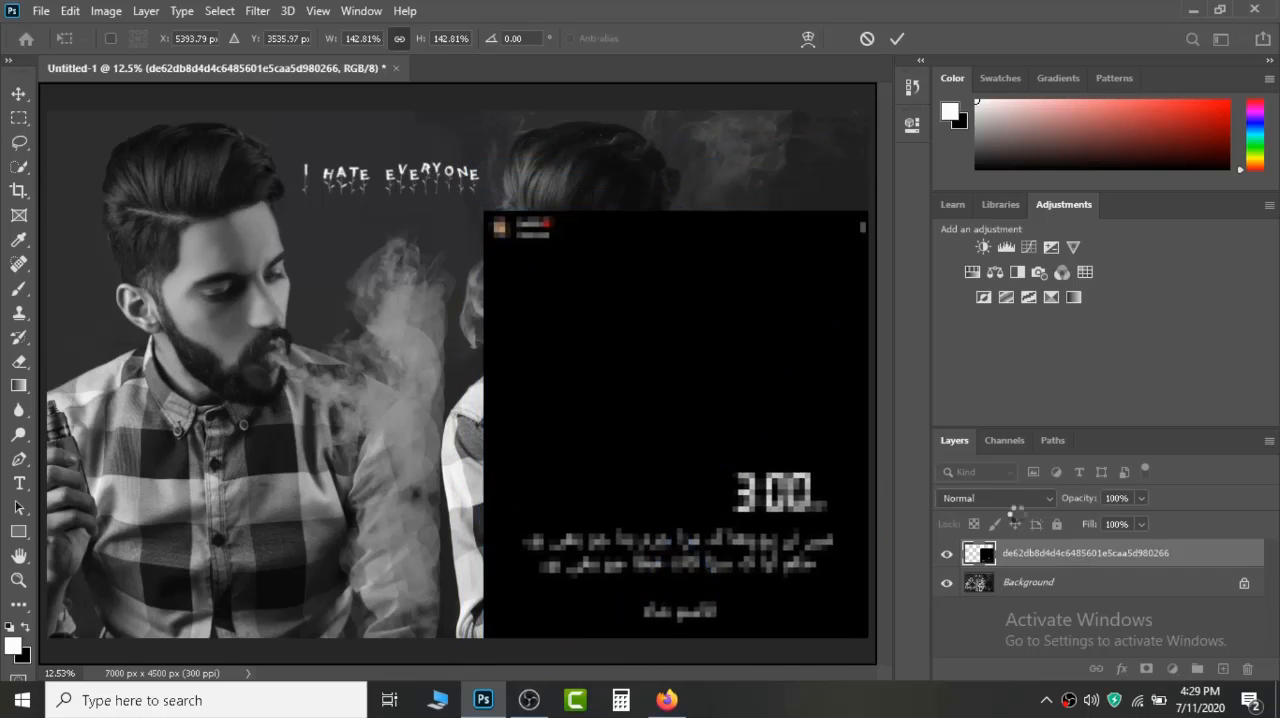
Set the 3:00 AM text layer to Linear Dodge (Add) and move it slightly down over the second portrait.
key(z)
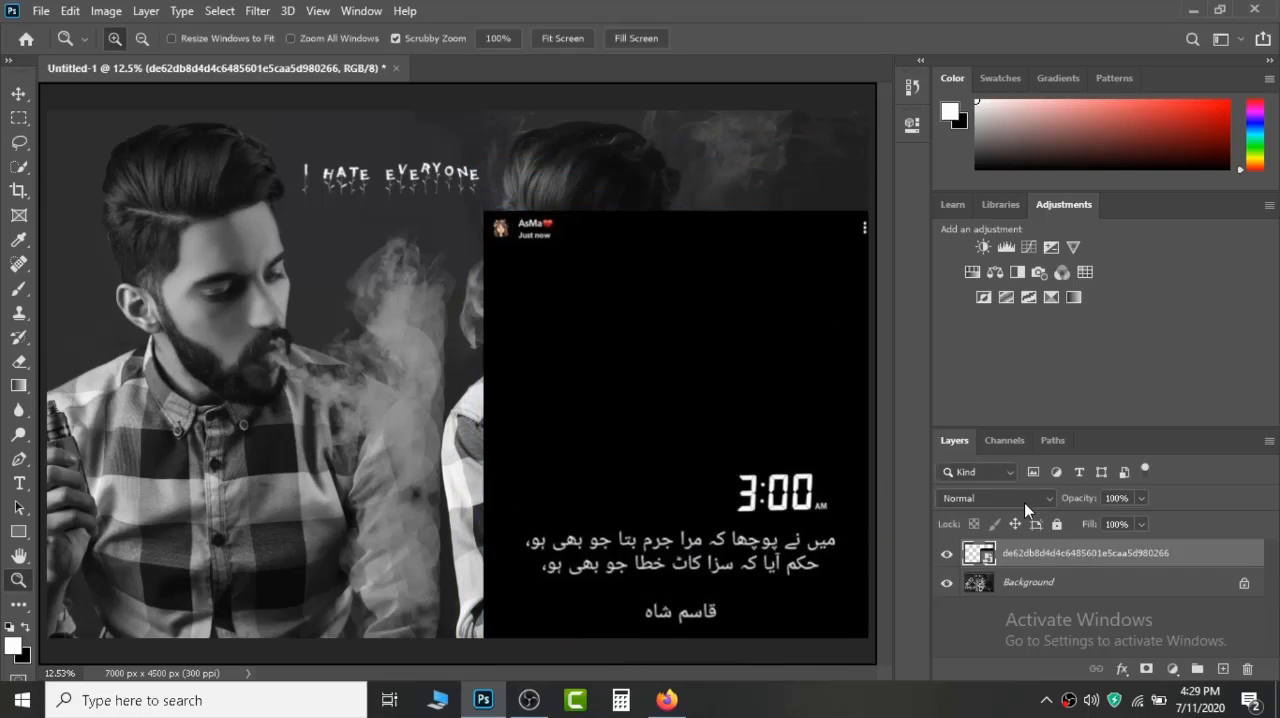
click(1024, 502)
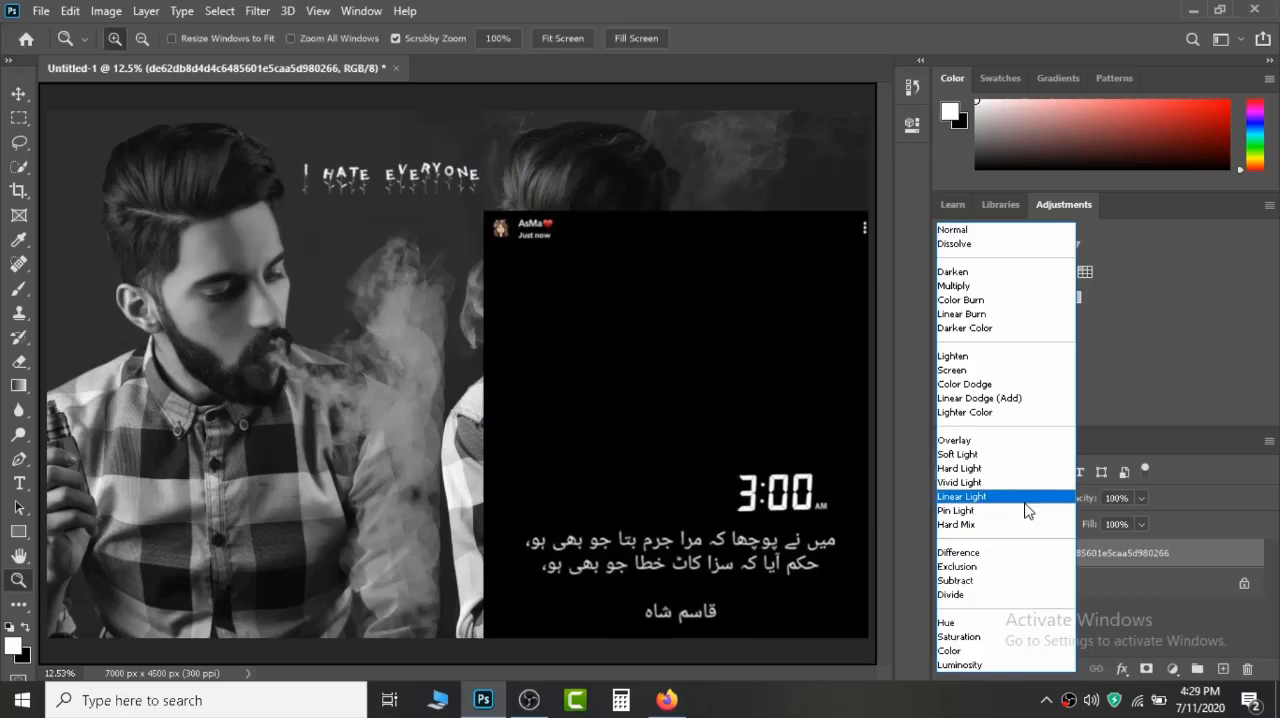
click(948, 399)
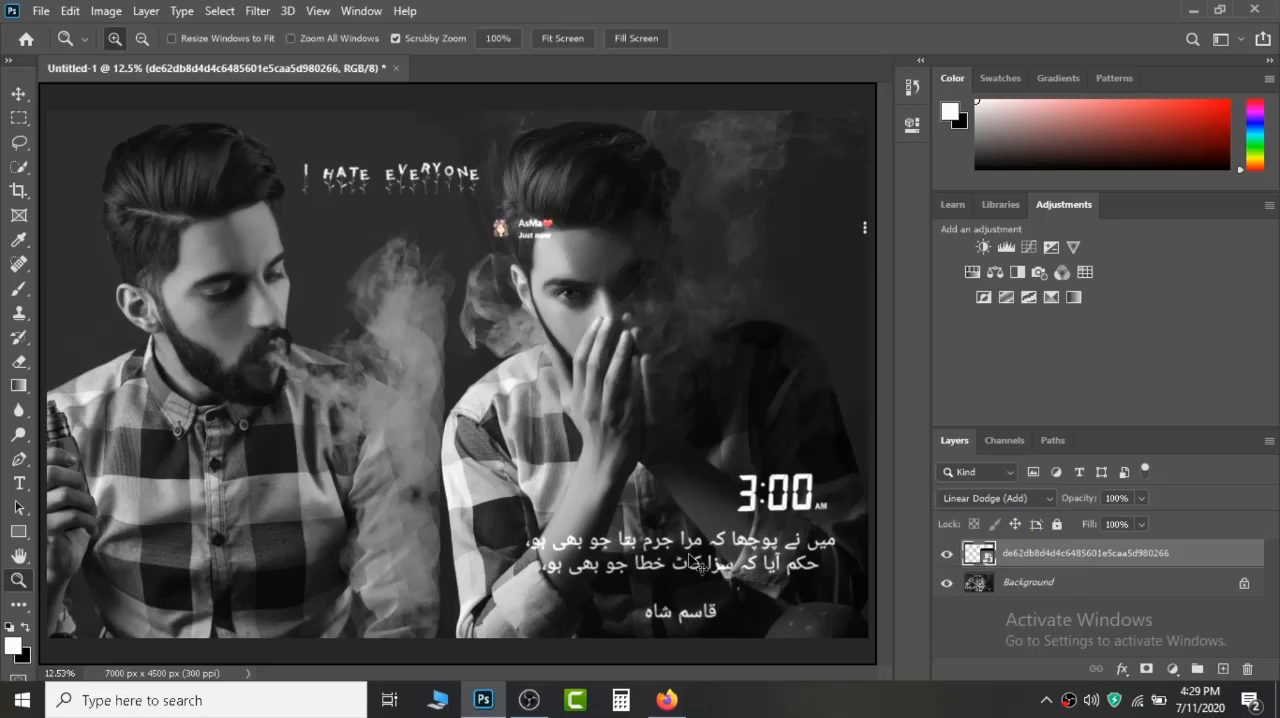
mouse_move(695, 551)
mouse_down()
mouse_move(682, 574)
mouse_move(693, 562)
mouse_up()
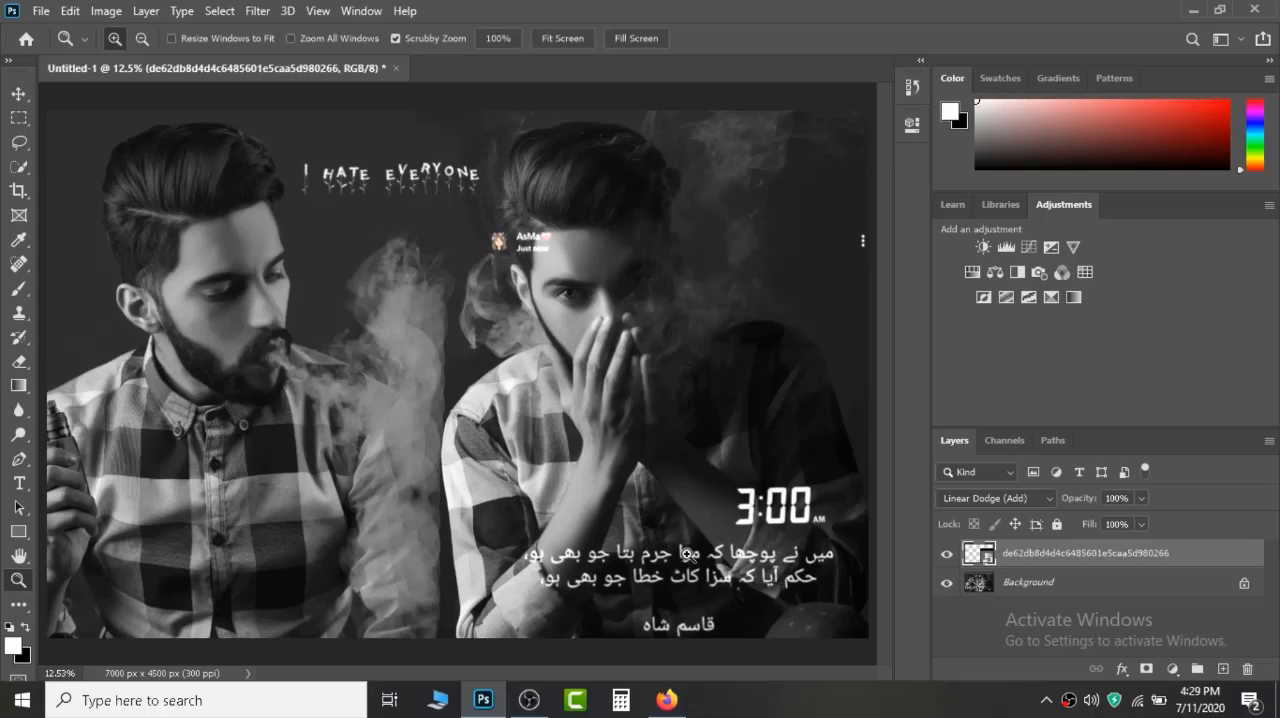
Rasterize the 3:00 AM text layer and, with Eraser opacity and flow at 100%, erase its profile header, menu dots and bottom signature line.
click(18, 361)
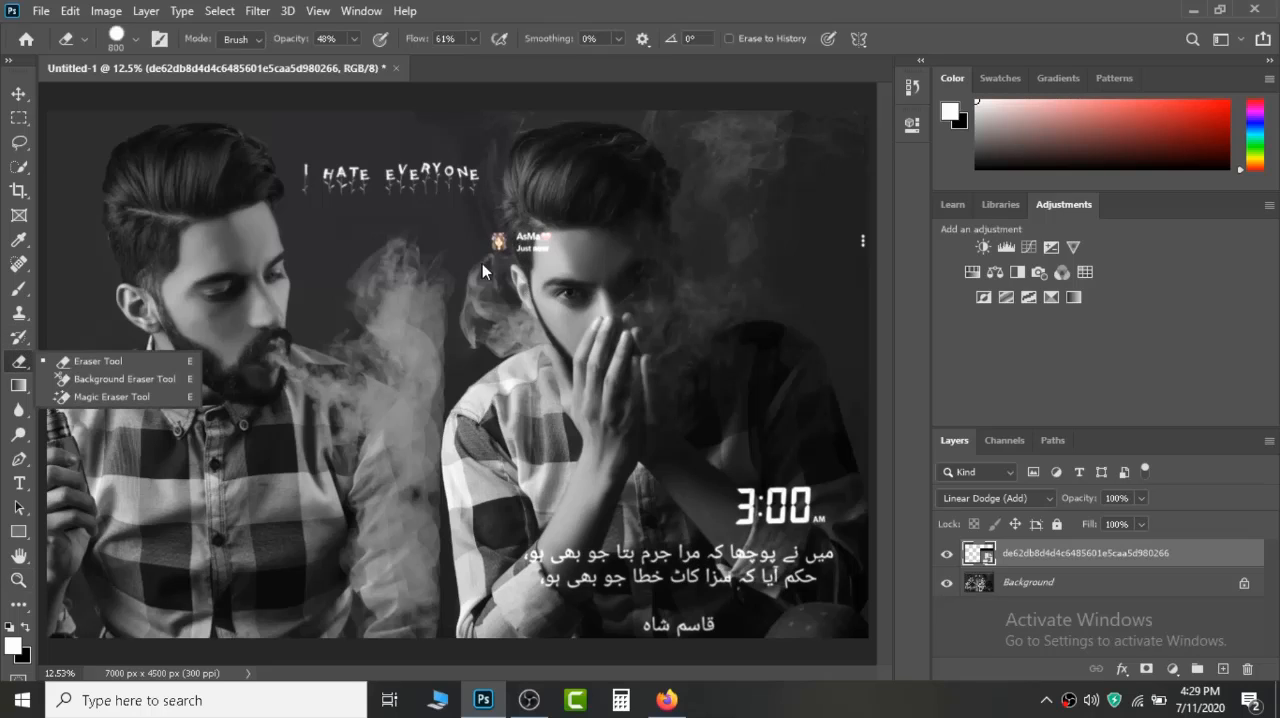
click(622, 369)
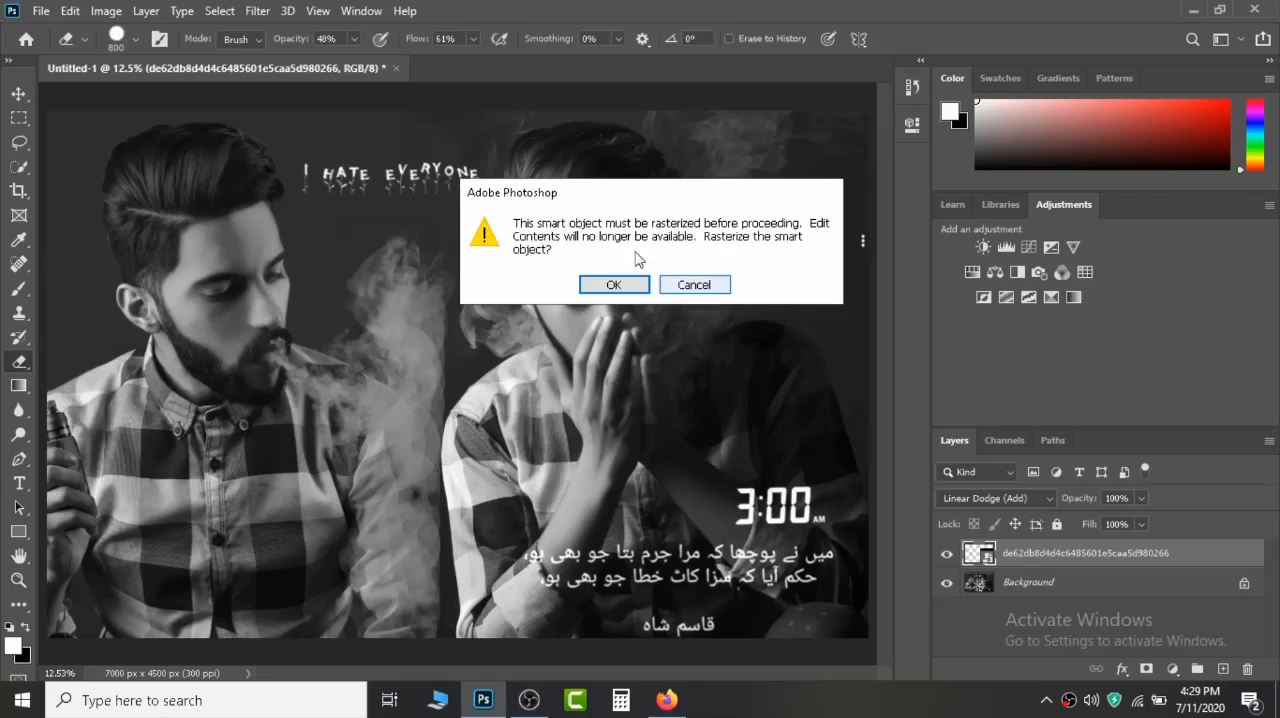
click(603, 287)
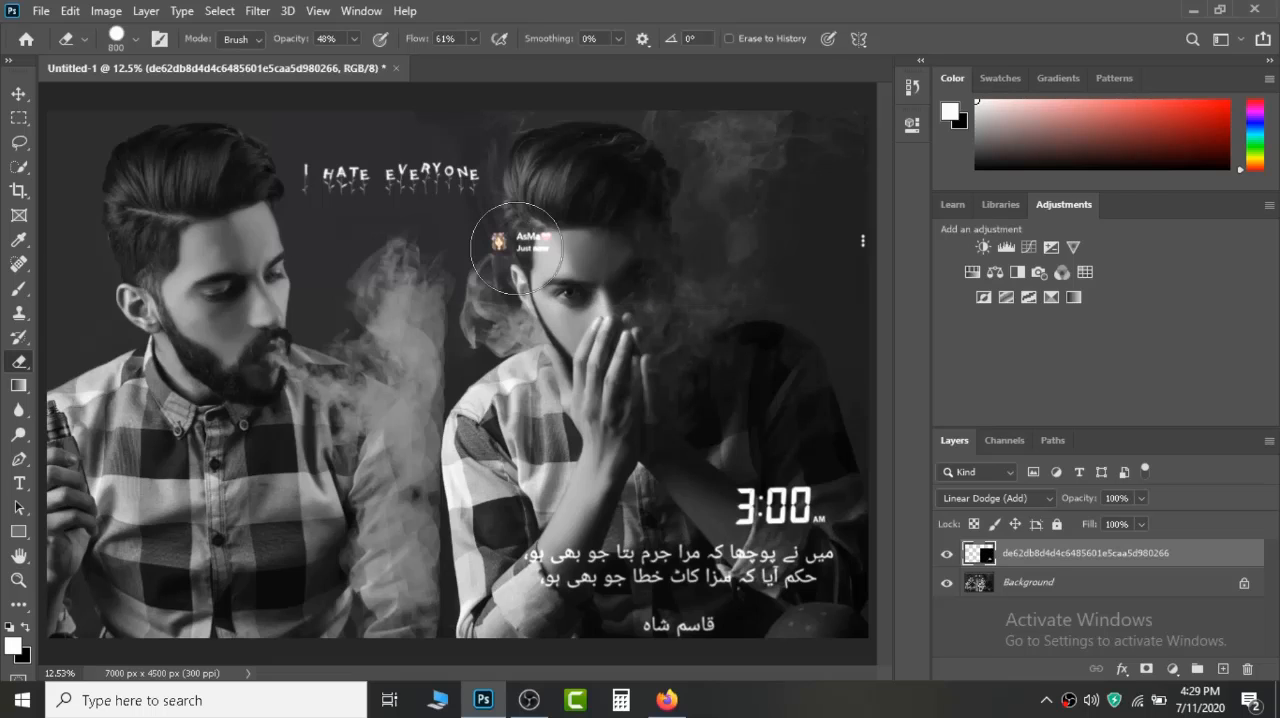
mouse_move(516, 248)
mouse_down()
mouse_move(499, 290)
mouse_move(488, 200)
mouse_move(544, 252)
mouse_up()
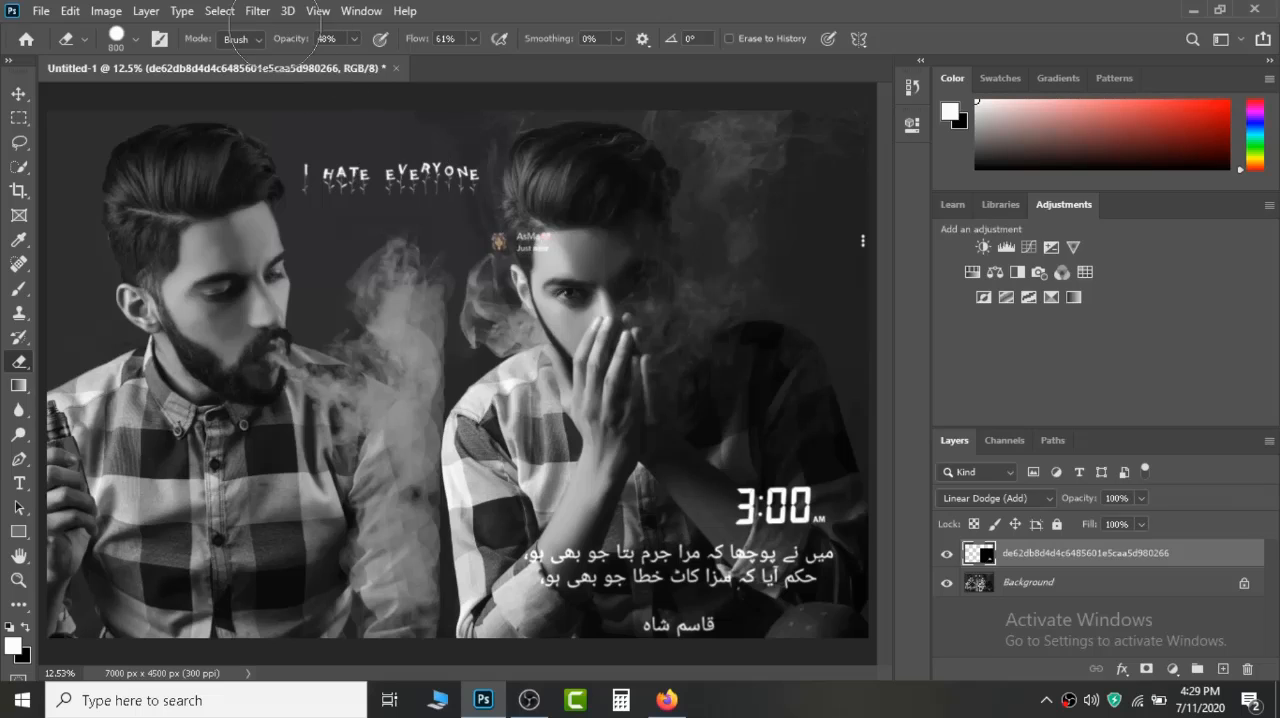
drag(278, 38, 518, 44)
drag(621, 640, 714, 636)
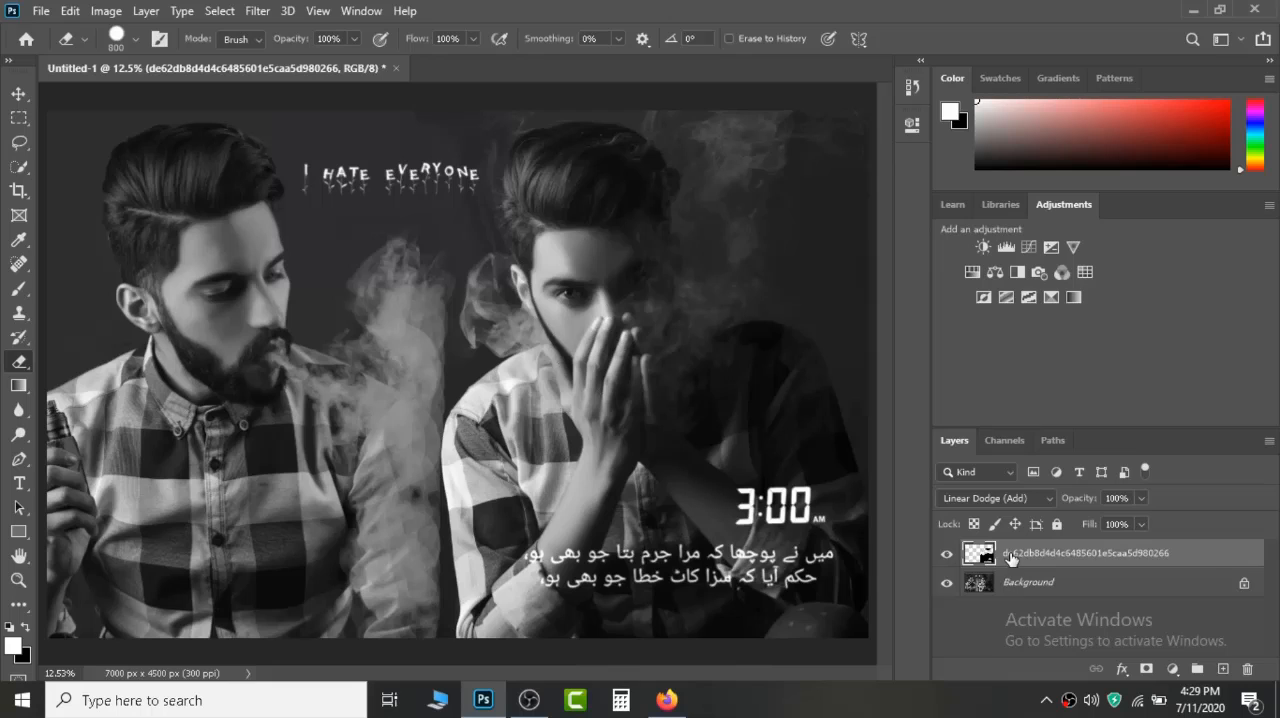
Place f777c3aaa03f2252fd29284e3d22cfc5.jpg as an embedded image and position its PSYCHOPATH text over the first portrait's shirt.
click(41, 12)
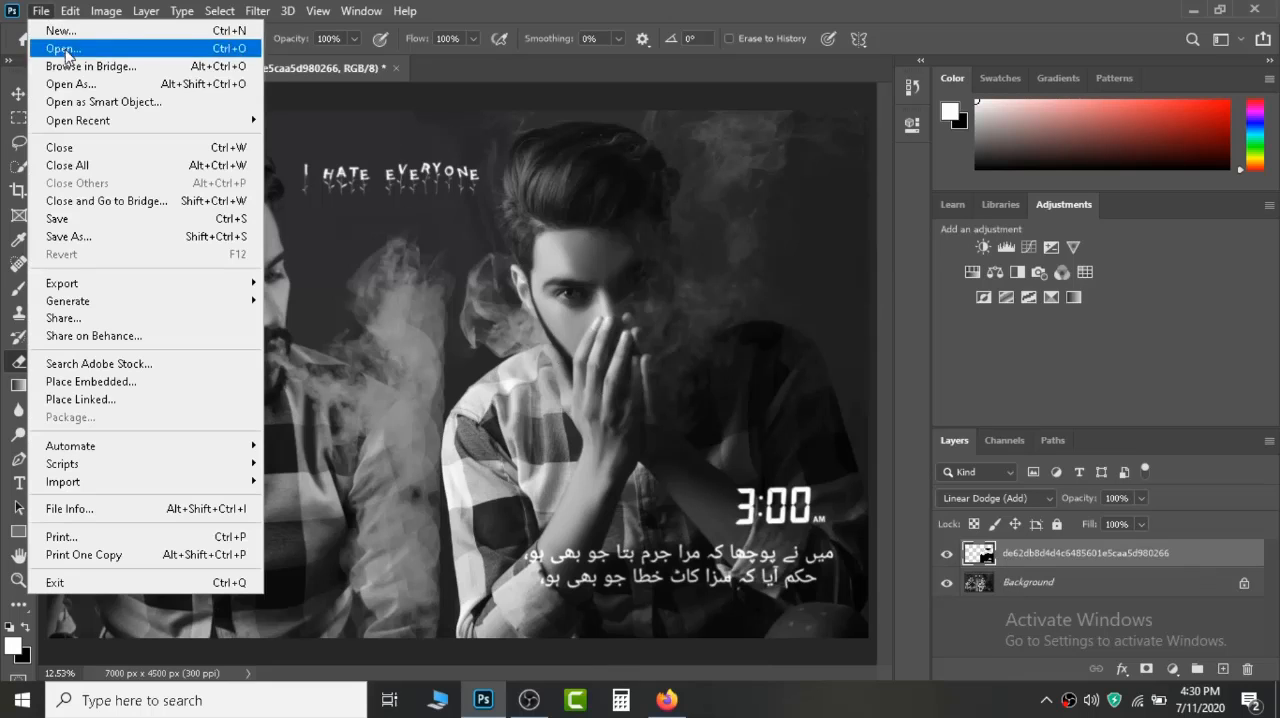
click(143, 376)
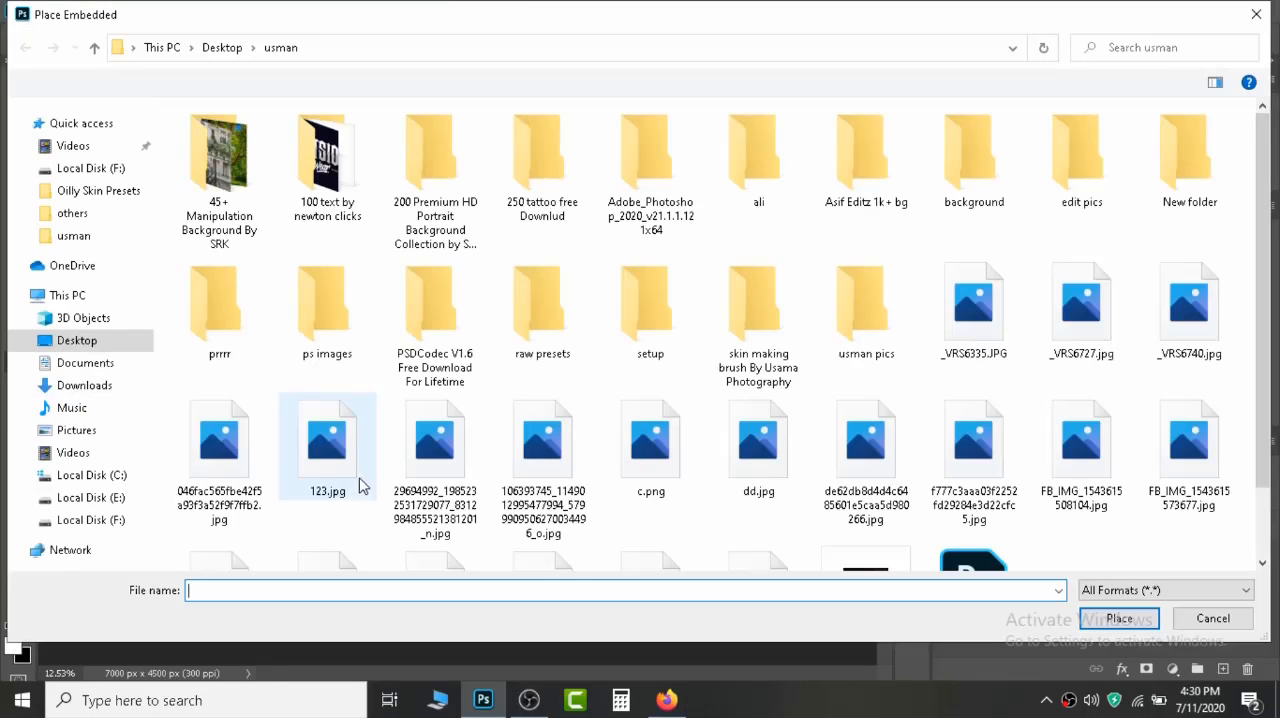
click(971, 444)
double_click(971, 444)
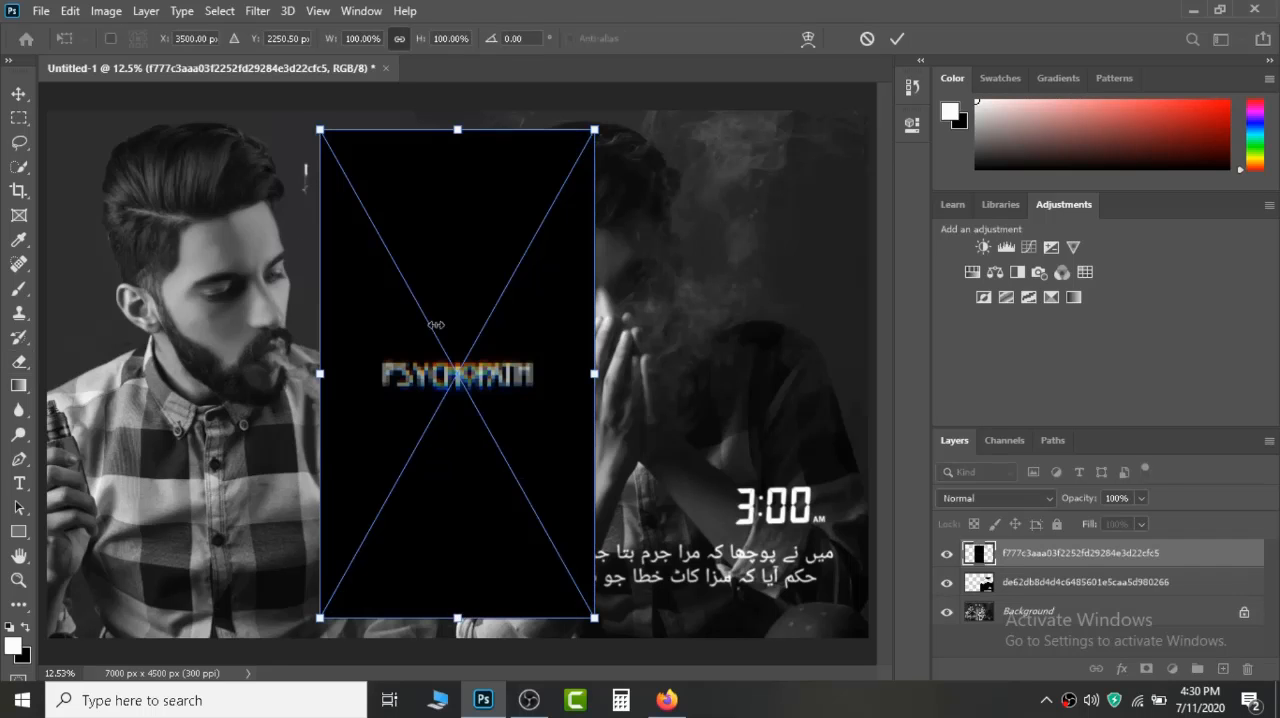
drag(455, 333, 208, 531)
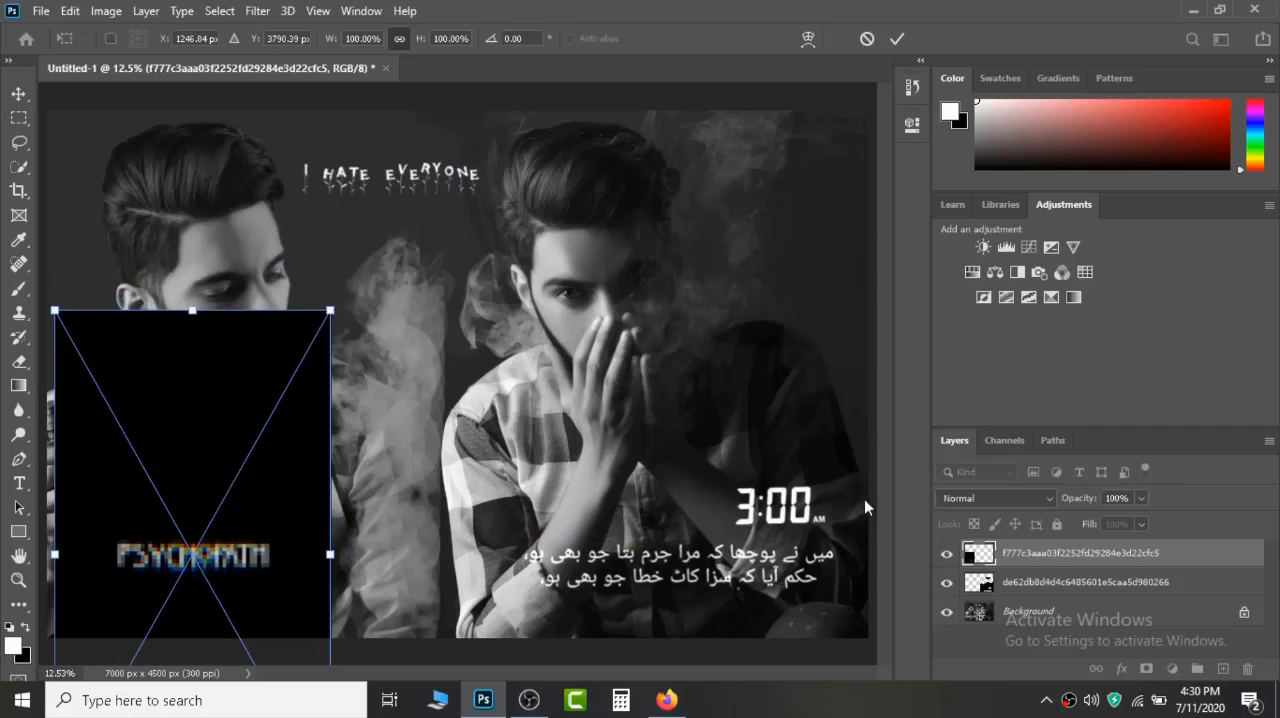
key(Return)
Set the PSYCHOPATH text layer's blend mode to Linear Dodge (Add).
key(e)
click(1012, 498)
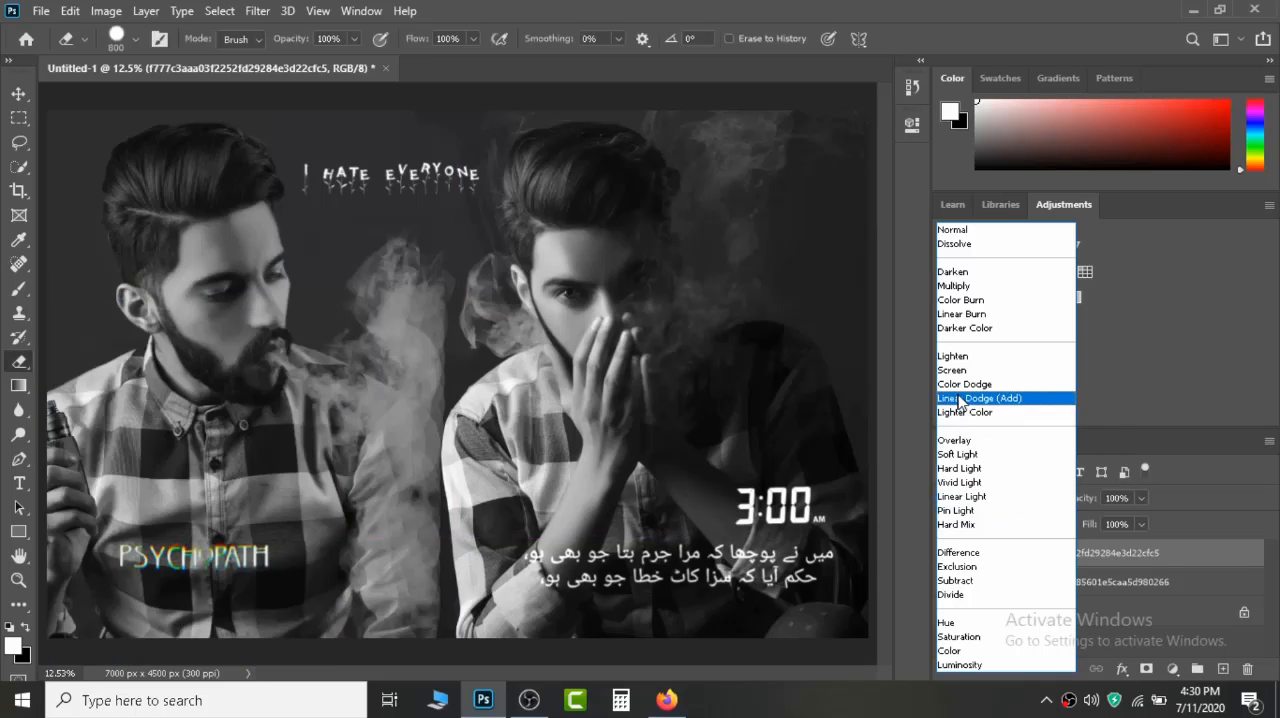
click(979, 398)
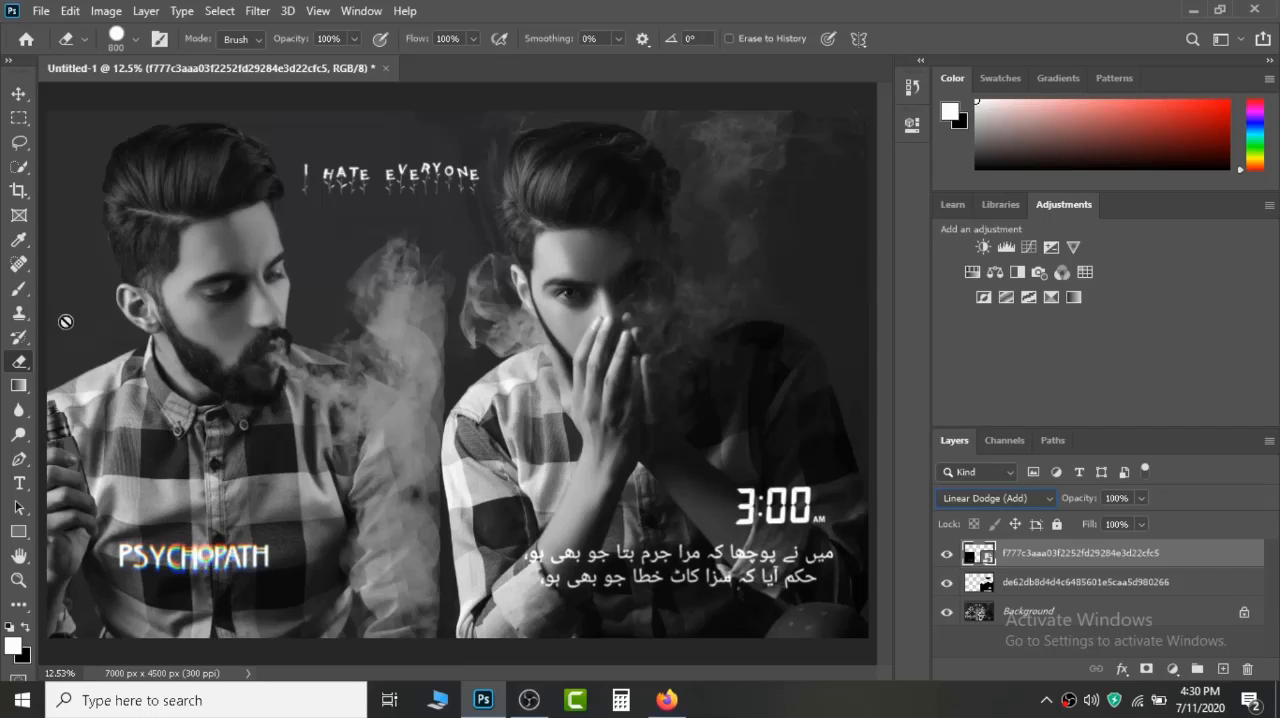
Scale the PSYCHOPATH text layer to 127.53% and move it slightly lower on the first portrait's shirt.
click(19, 93)
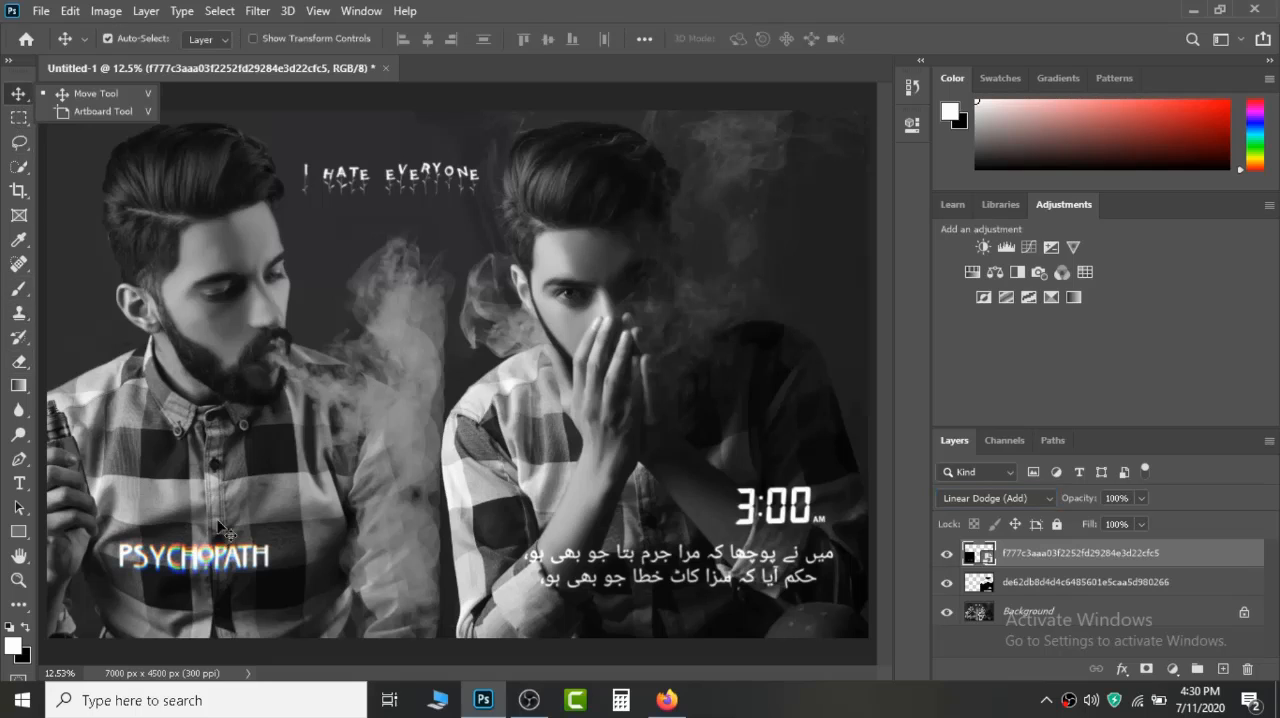
key(ctrl+t)
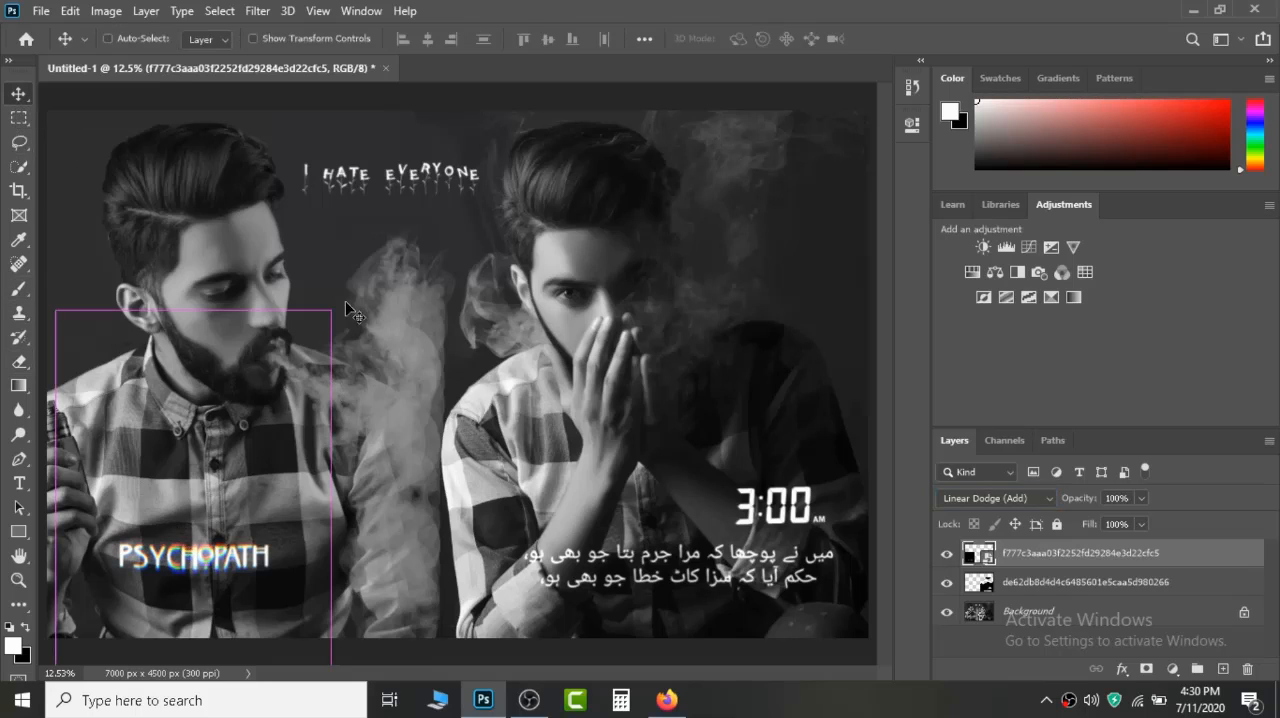
key(ctrl+t)
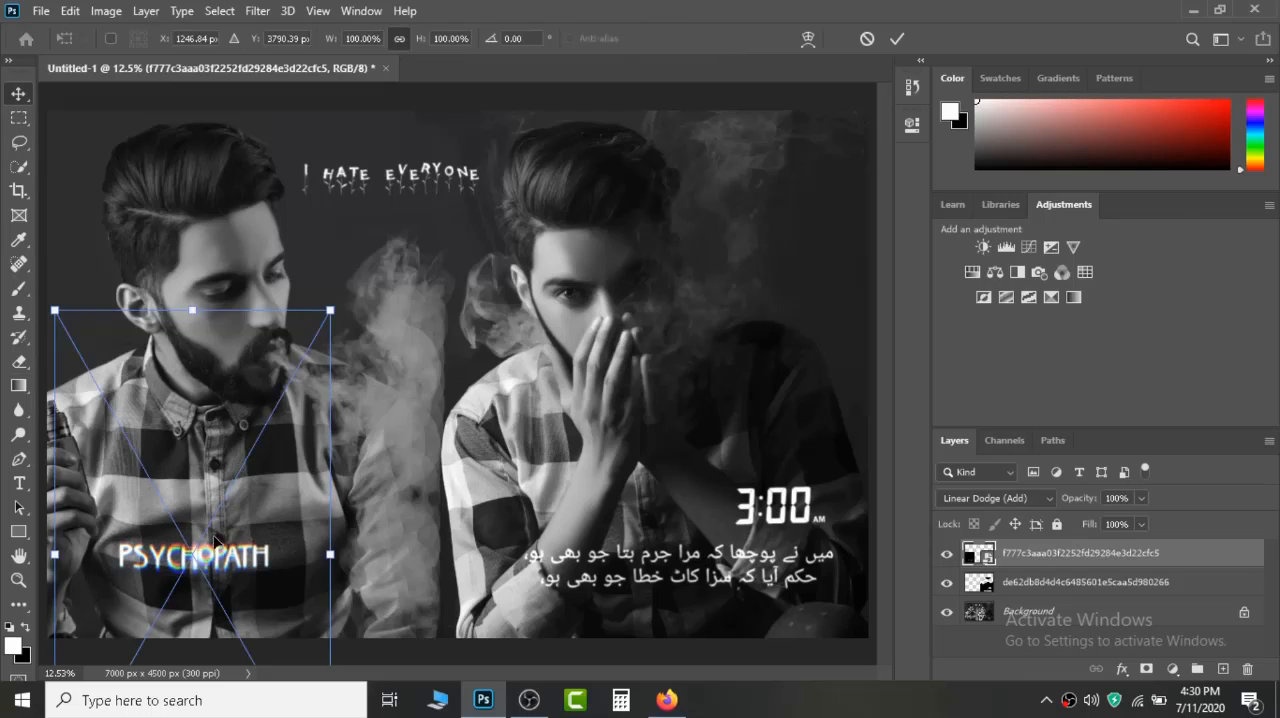
mouse_move(210, 567)
mouse_down()
mouse_move(212, 553)
mouse_move(203, 582)
mouse_up()
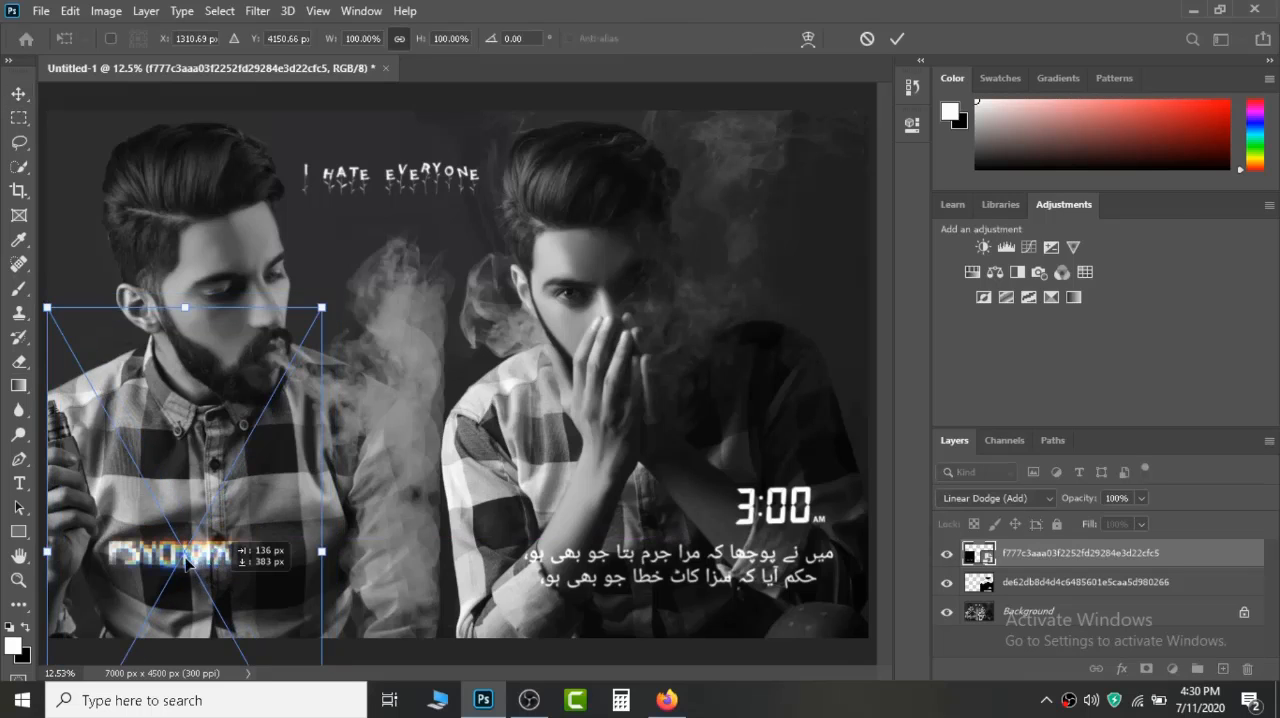
drag(189, 515, 205, 560)
drag(205, 608, 211, 578)
drag(345, 320, 455, 249)
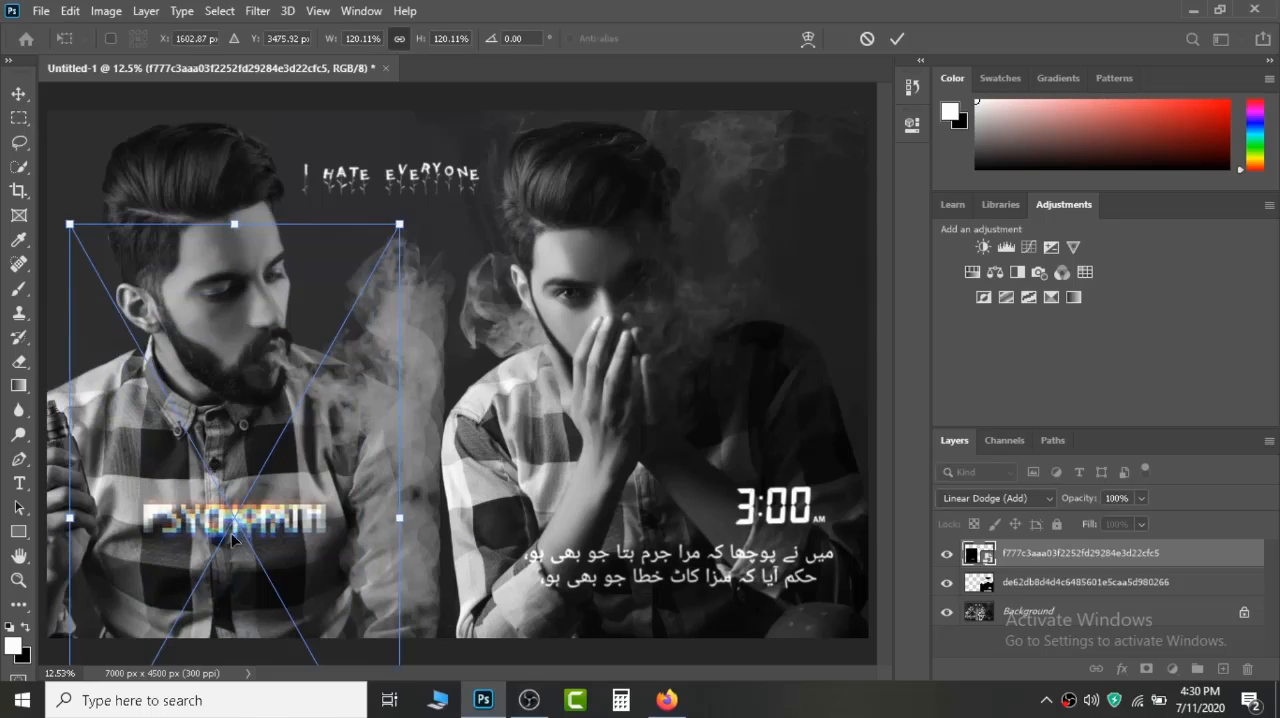
drag(224, 530, 190, 586)
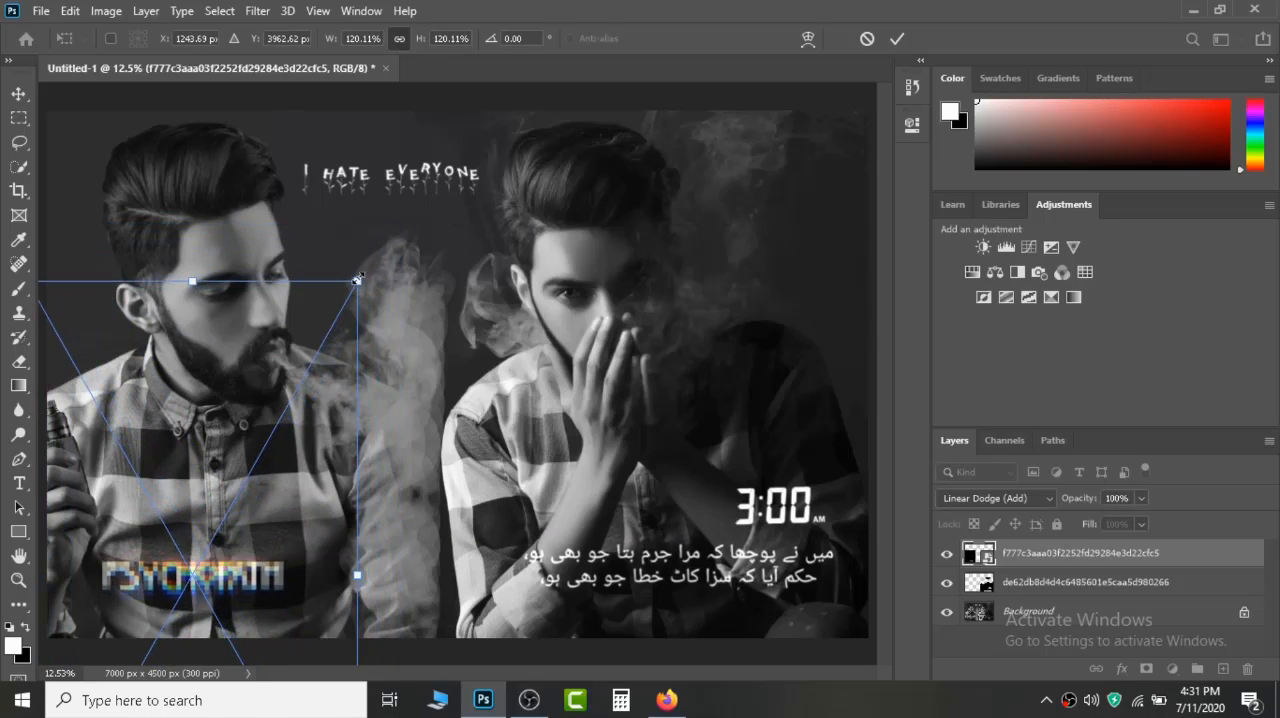
drag(357, 280, 371, 260)
drag(232, 504, 222, 529)
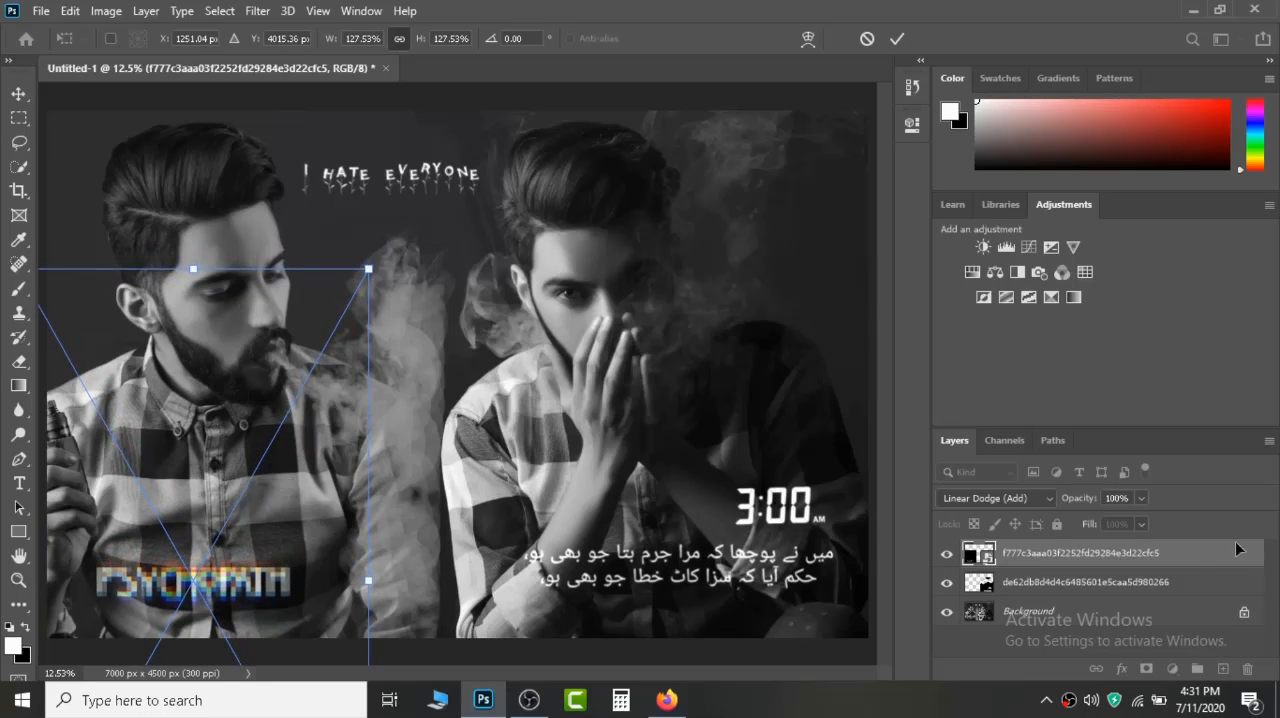
key(Return)
Merge all visible layers into the Background and duplicate the merged layer.
mouse_move(666, 700)
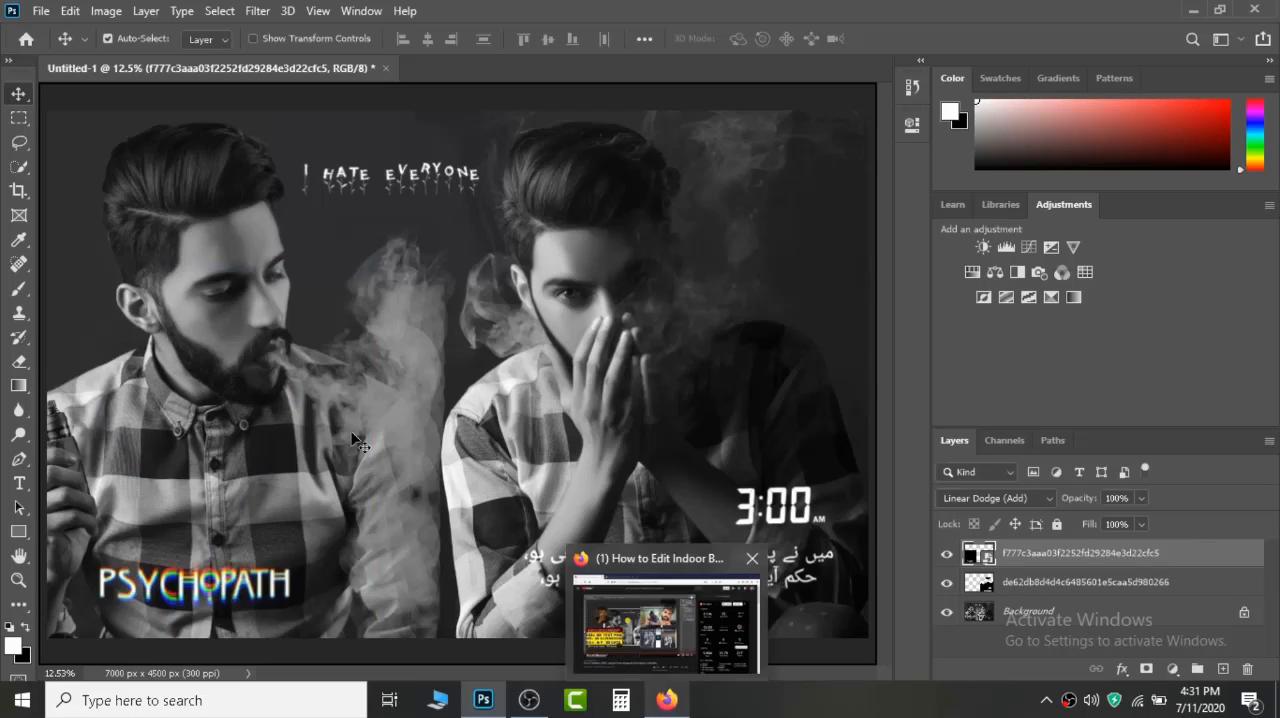
right_click(1170, 558)
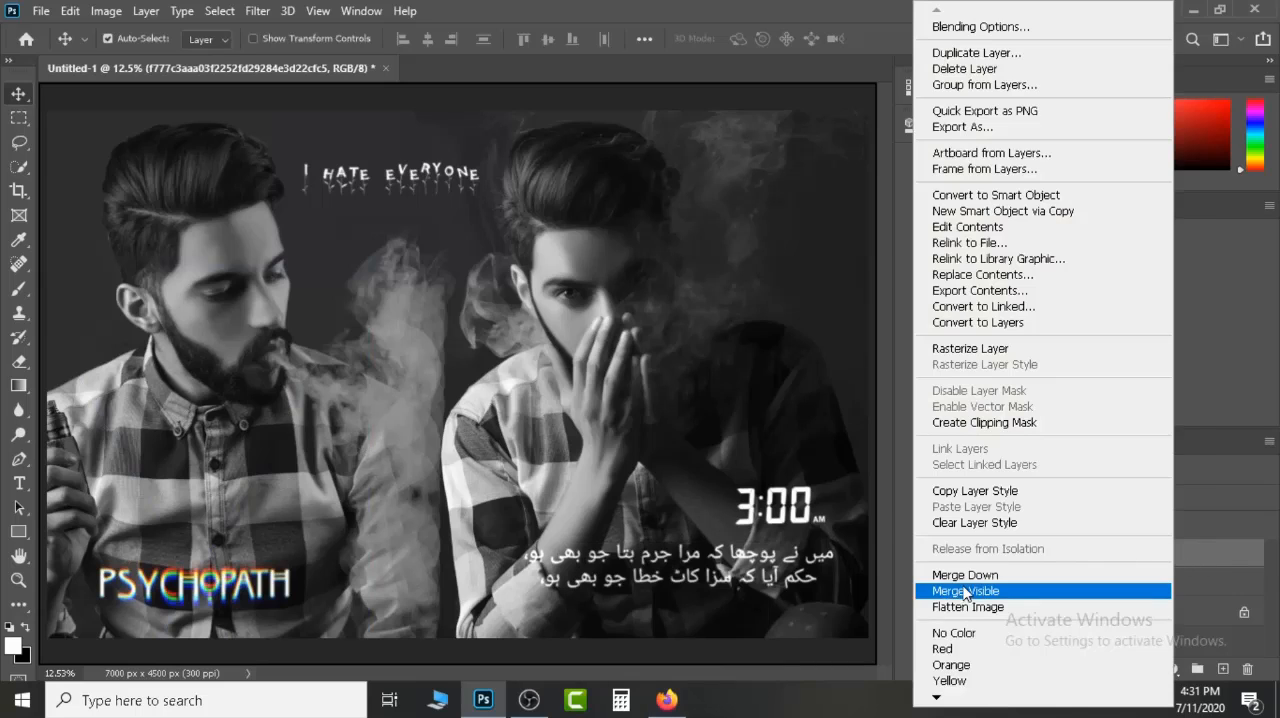
click(966, 591)
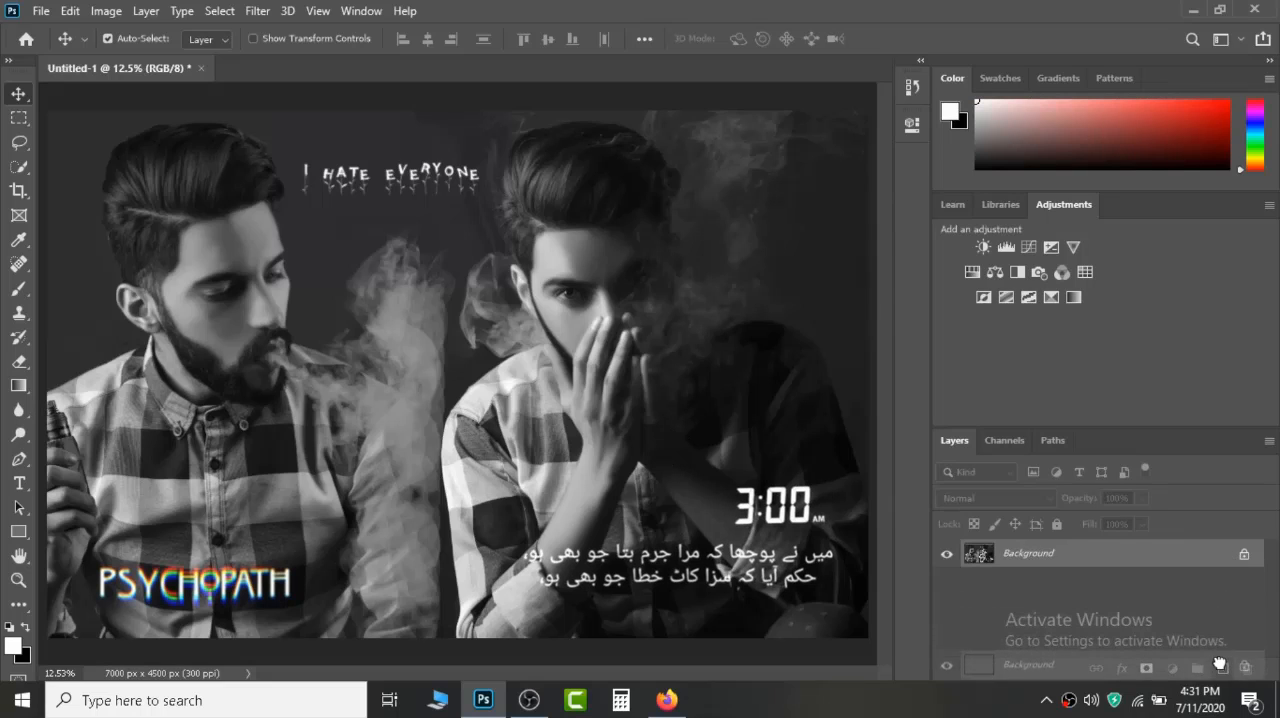
drag(1071, 604, 1222, 668)
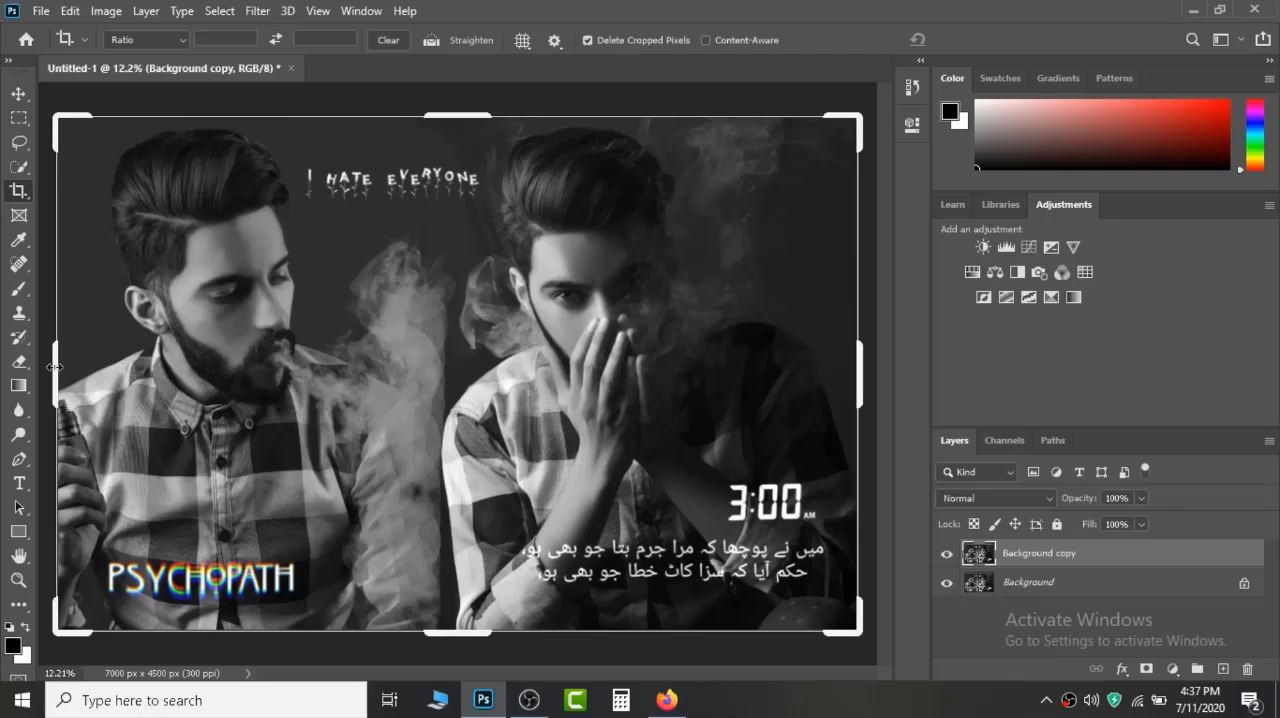
Expand the canvas with the Crop tool to 7163 x 4632 px, adding a thin white border on all four sides.
click(55, 367)
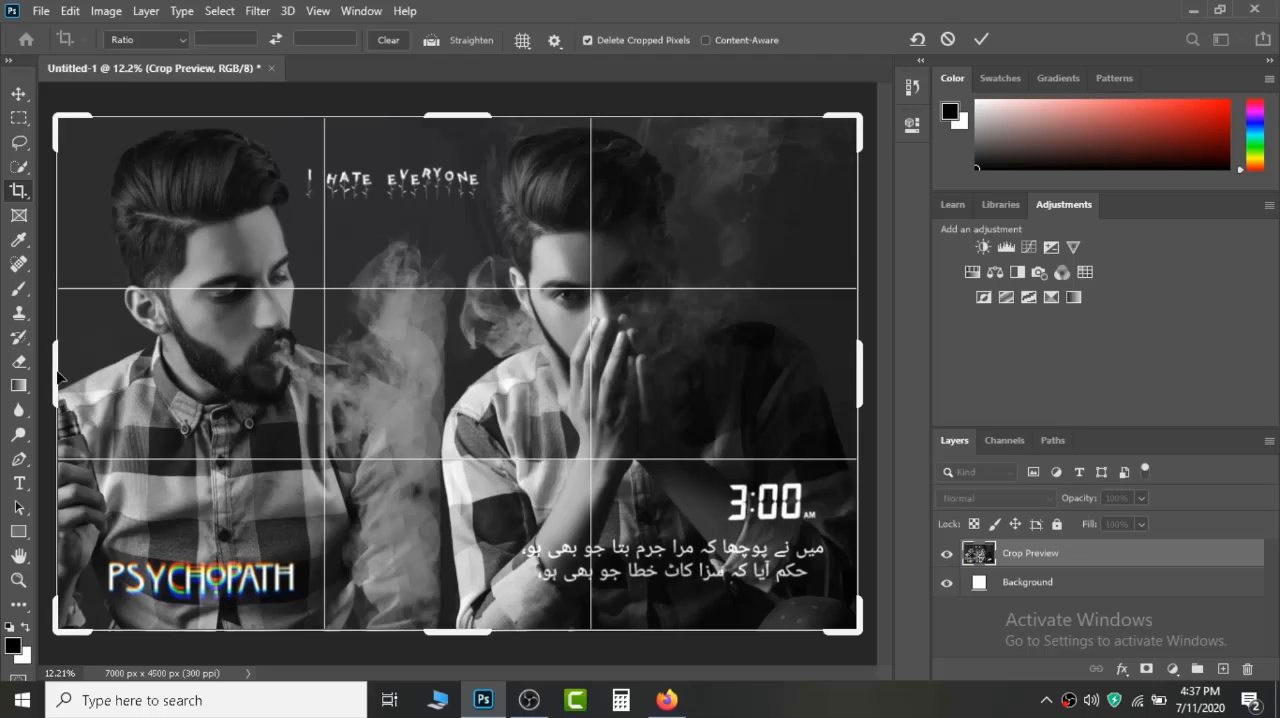
drag(58, 375, 48, 372)
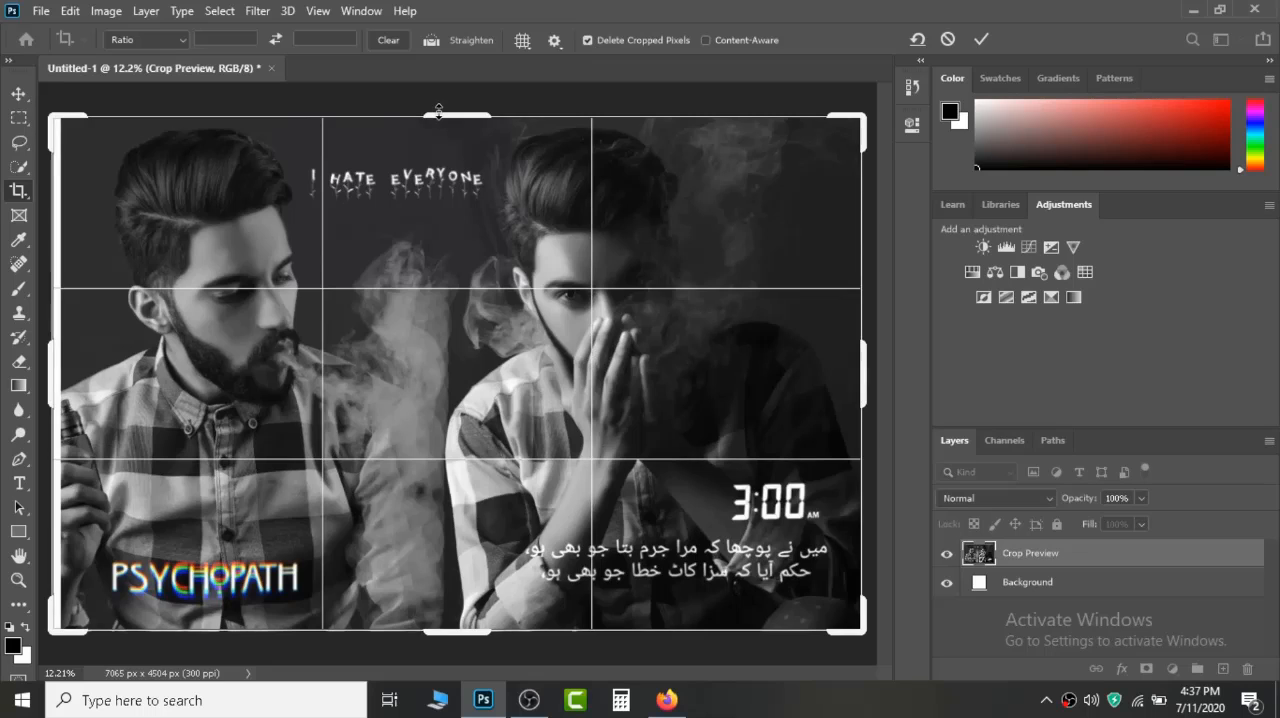
drag(438, 110, 443, 109)
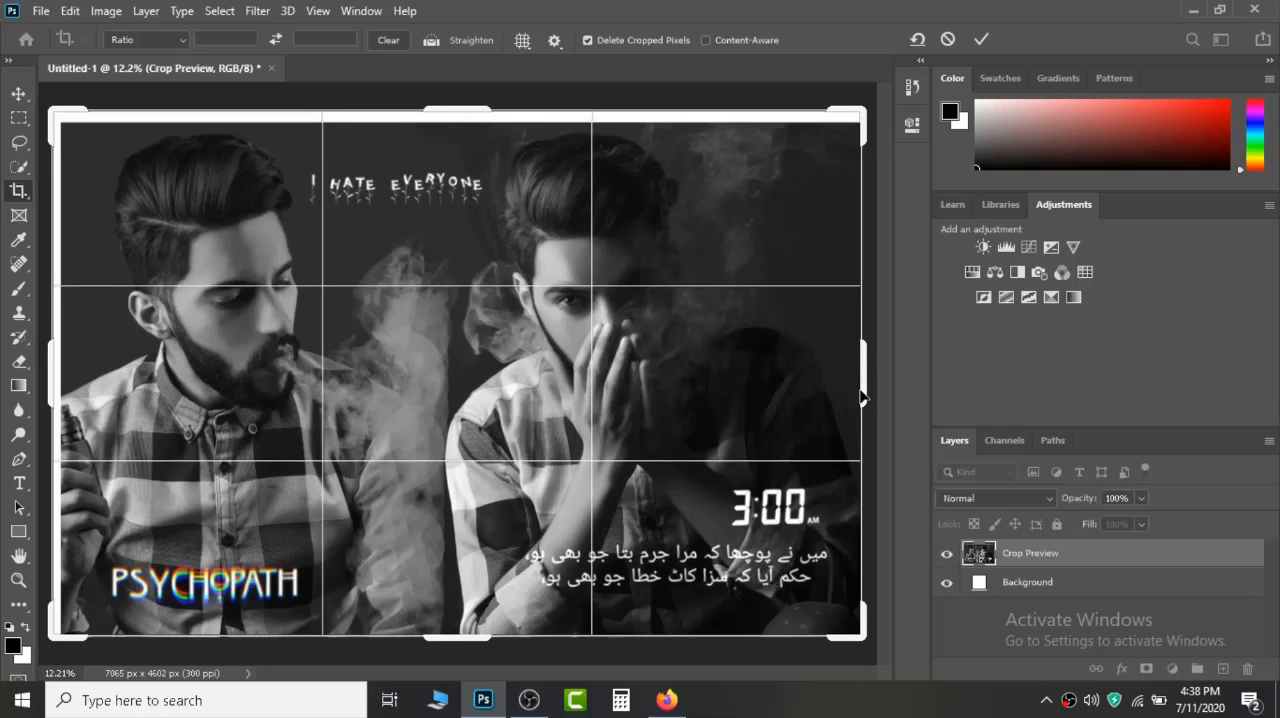
drag(861, 390, 872, 398)
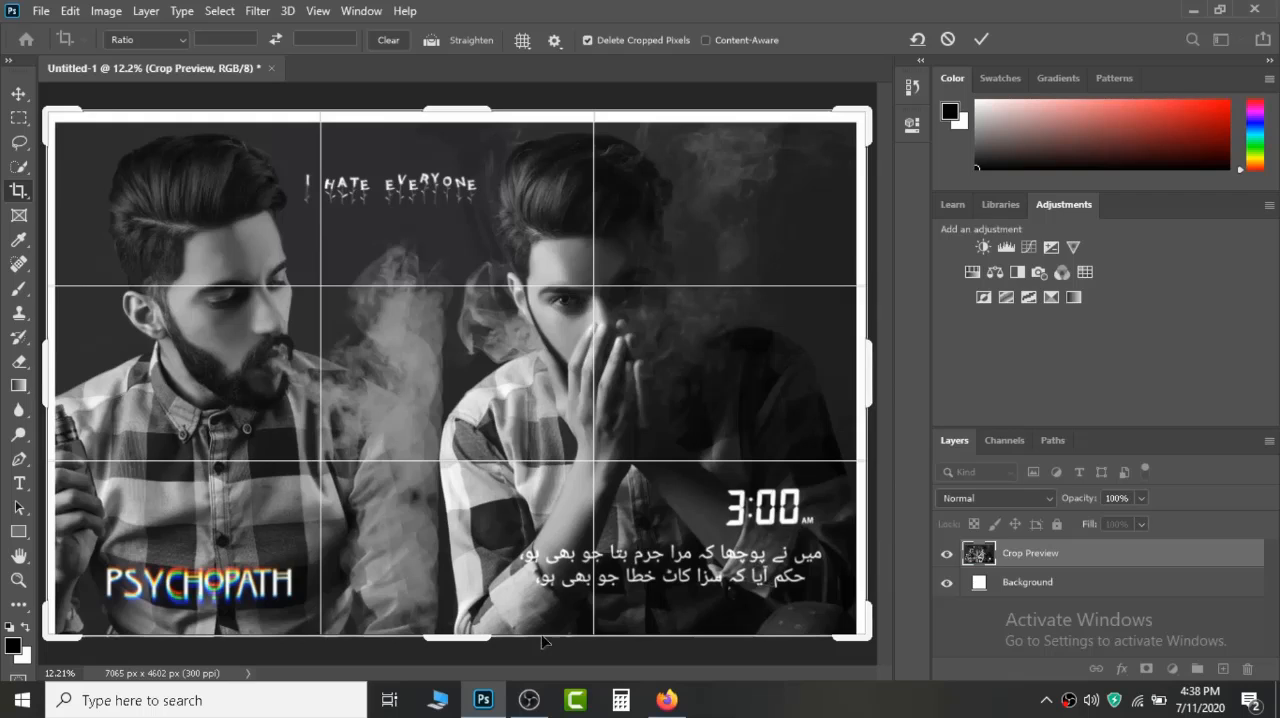
drag(480, 641, 476, 645)
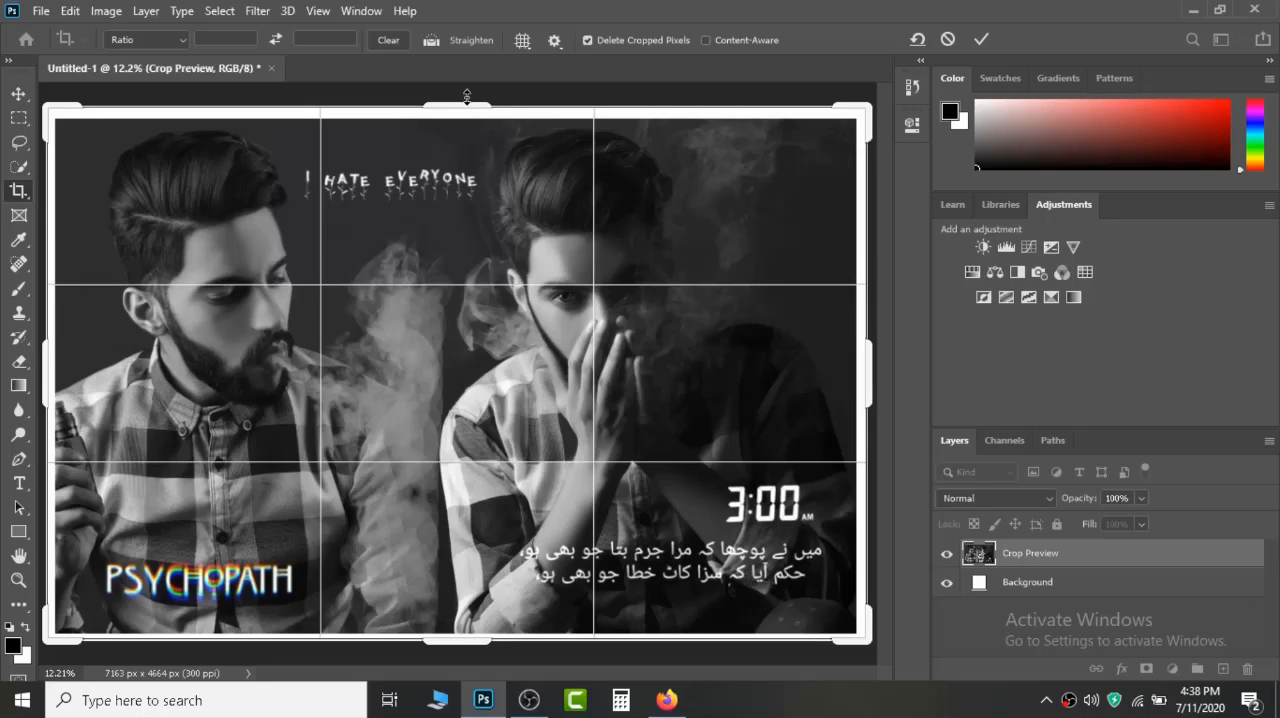
drag(467, 103, 467, 102)
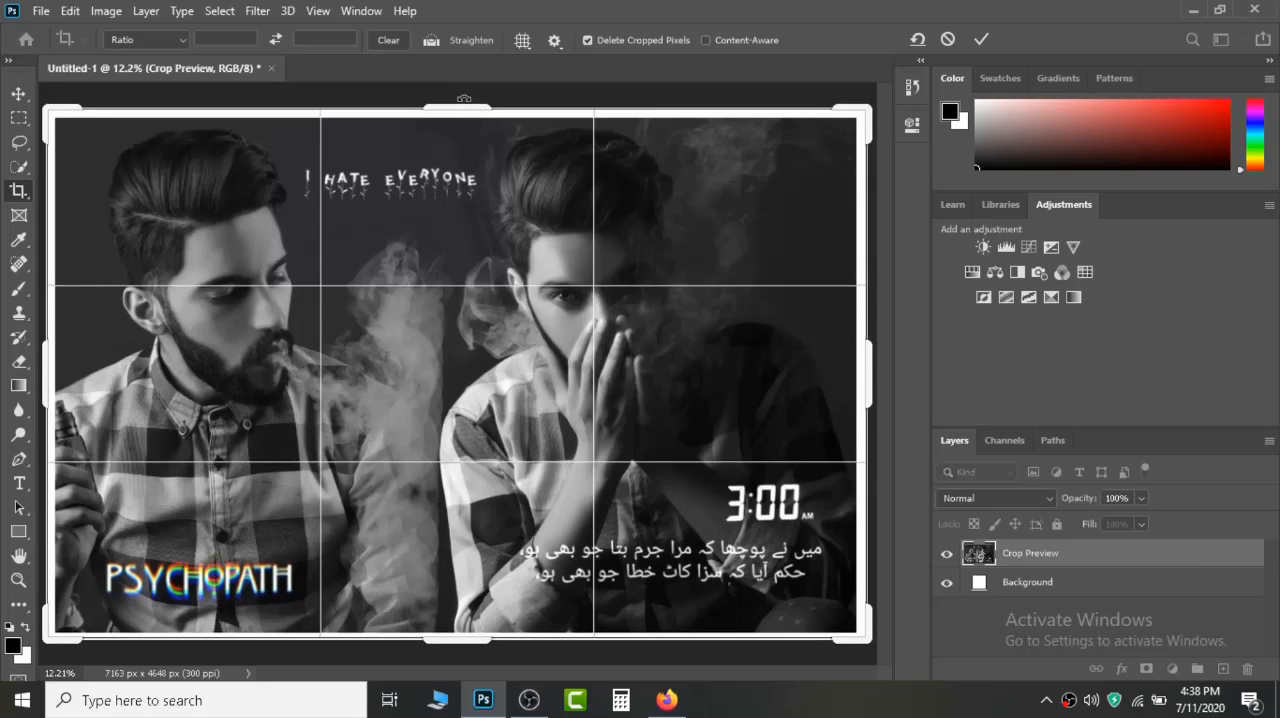
drag(464, 105, 464, 103)
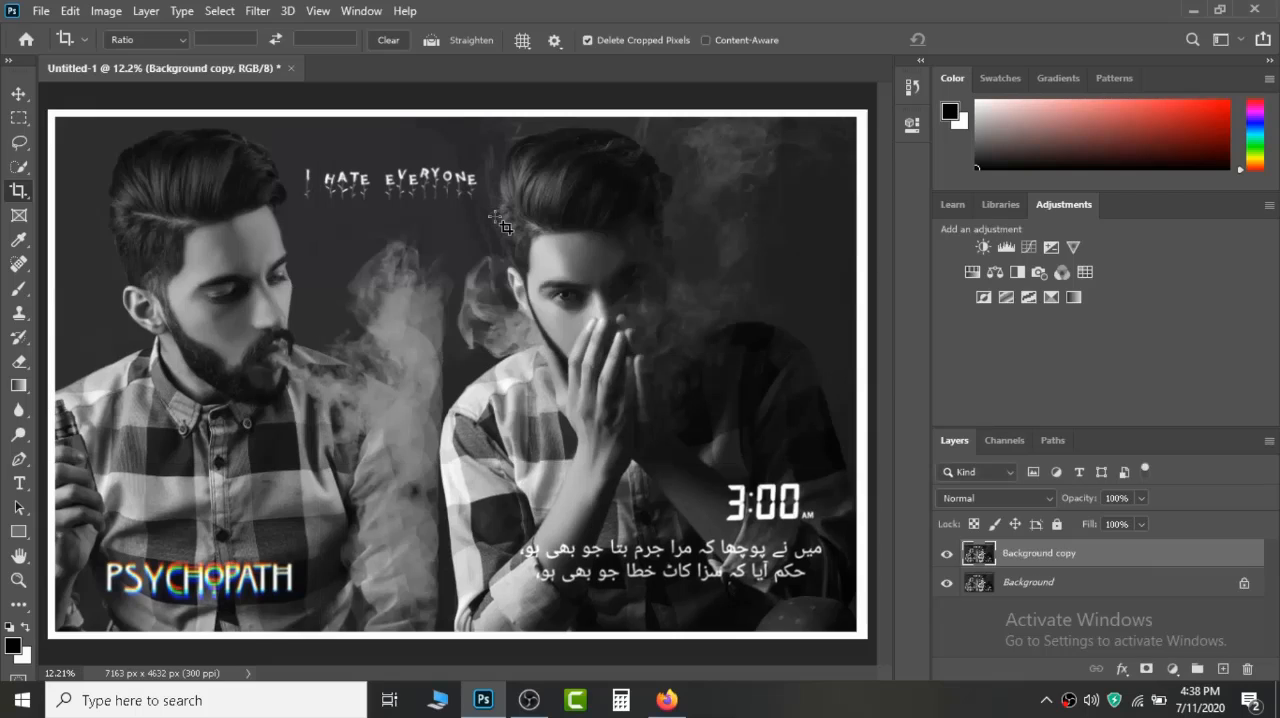
Open the layer commands for the Background copy layer.
right_click(1013, 563)
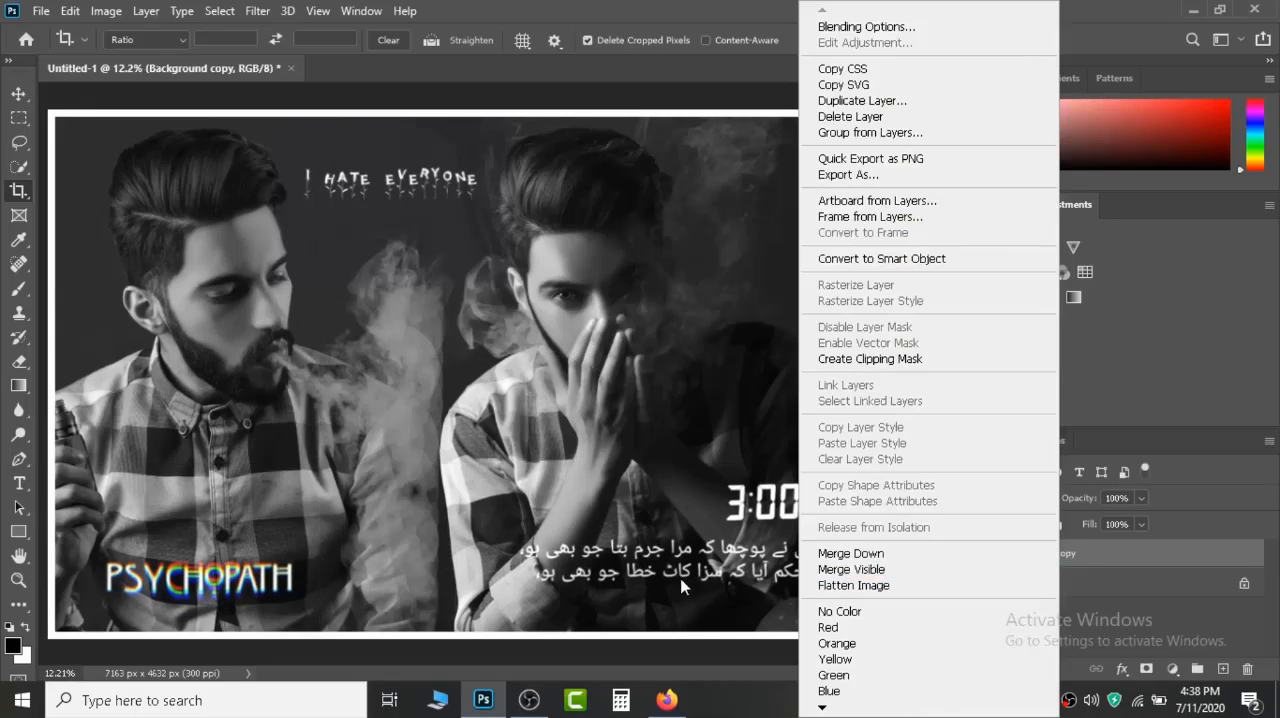